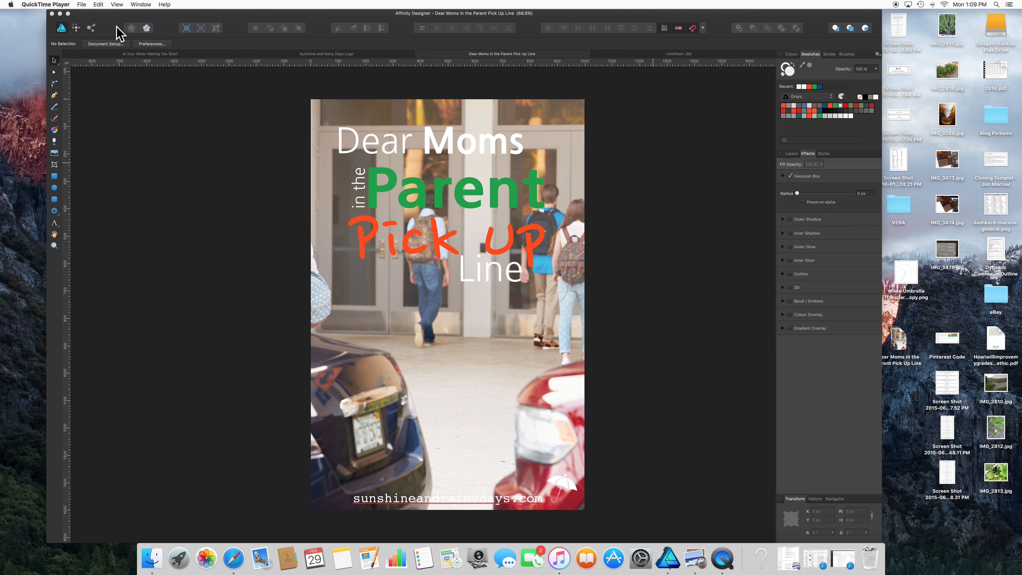
Create a new document with a page width of 1000 px and a page height of 1500 px.
{"action": "left_click", "coordinate": [137, 129]}
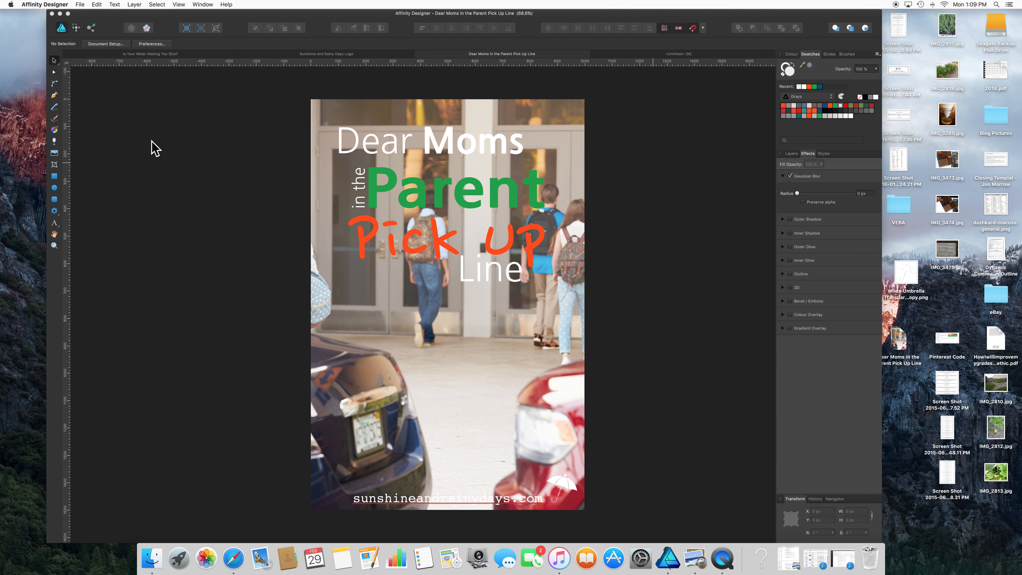
{"action": "left_click", "coordinate": [83, 4]}
{"action": "left_click", "coordinate": [86, 15]}
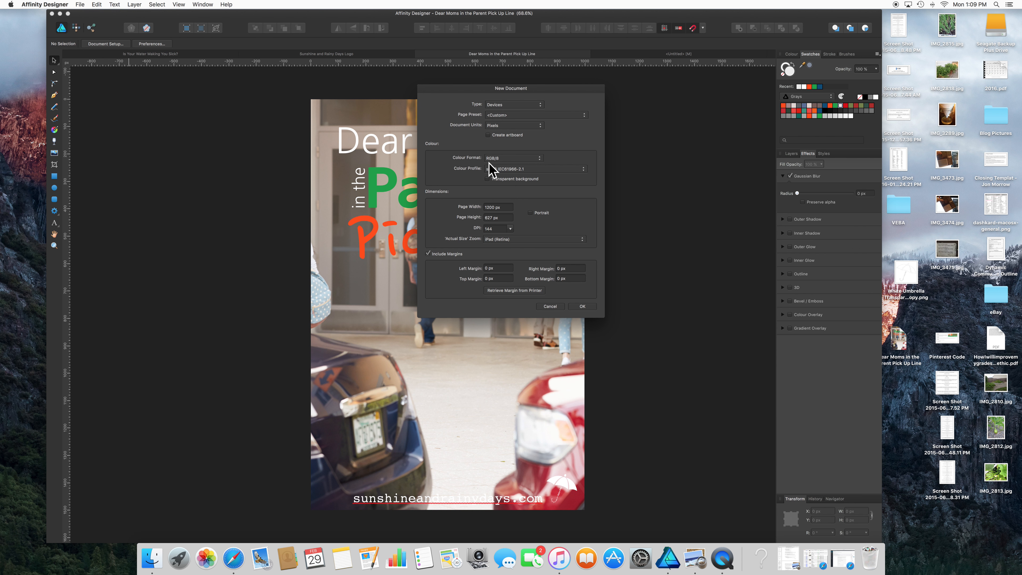
{"action": "double_click", "coordinate": [491, 207]}
{"action": "type", "text": "1000"}
{"action": "key", "text": "Tab"}
{"action": "type", "text": "1"}
{"action": "key", "text": "Tab"}
{"action": "left_click", "coordinate": [582, 306]}
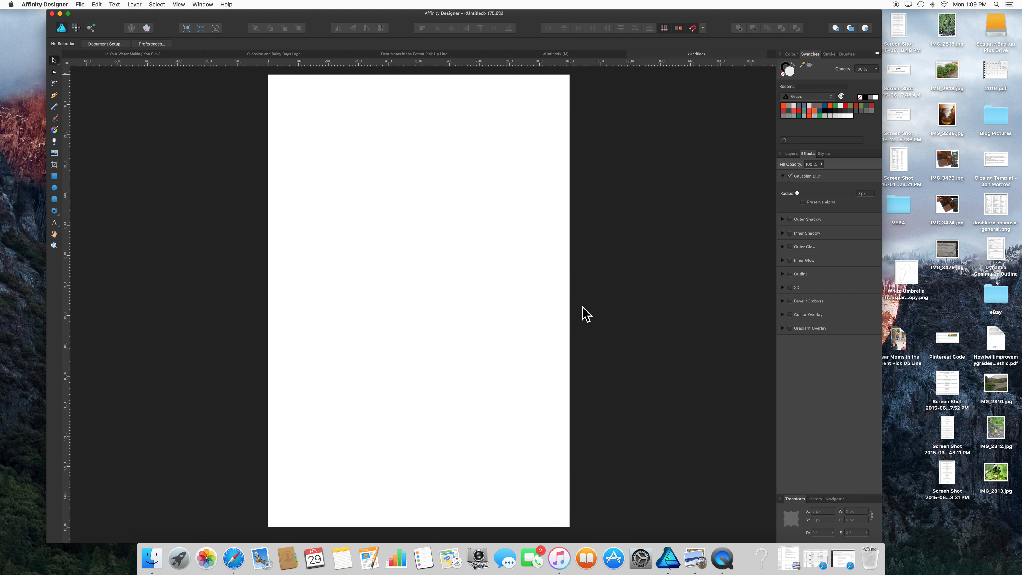
Move the application window aside and place the desktop's bigstock high school photo onto the blank page.
{"action": "left_click_drag", "start_coordinate": [833, 26], "coordinate": [773, 19]}
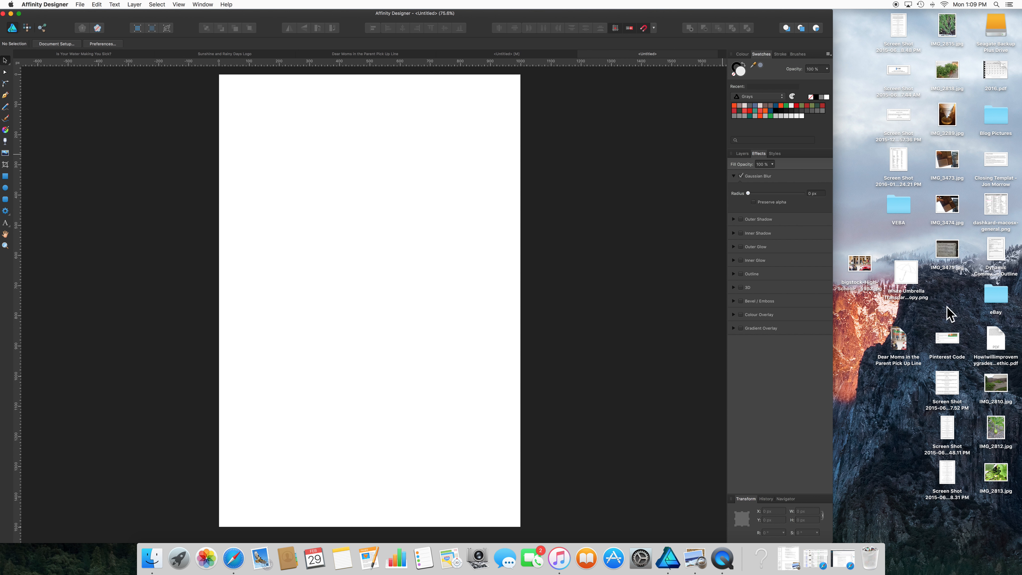
{"action": "left_click", "coordinate": [863, 270]}
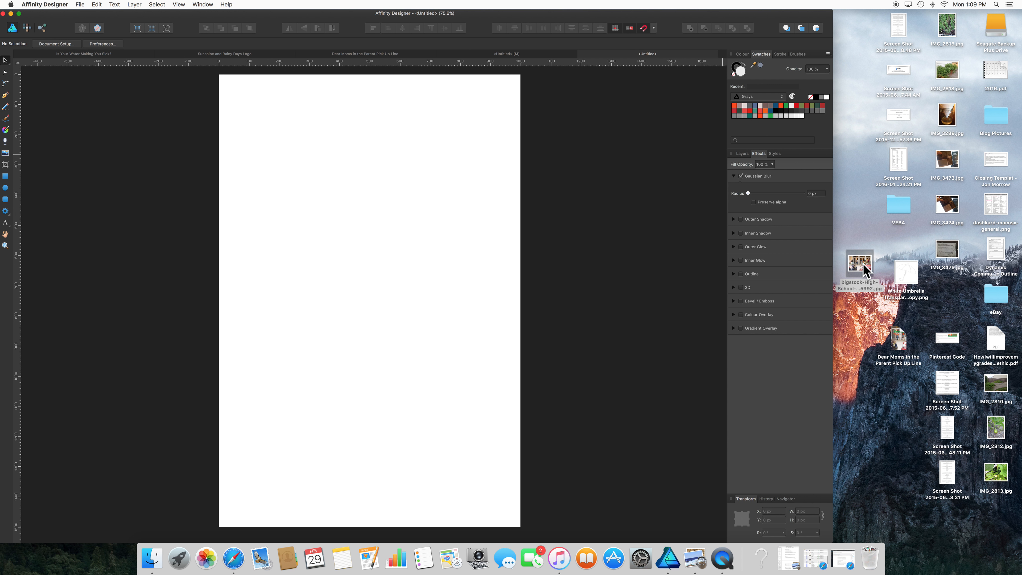
{"action": "left_click_drag", "start_coordinate": [865, 270], "coordinate": [332, 288]}
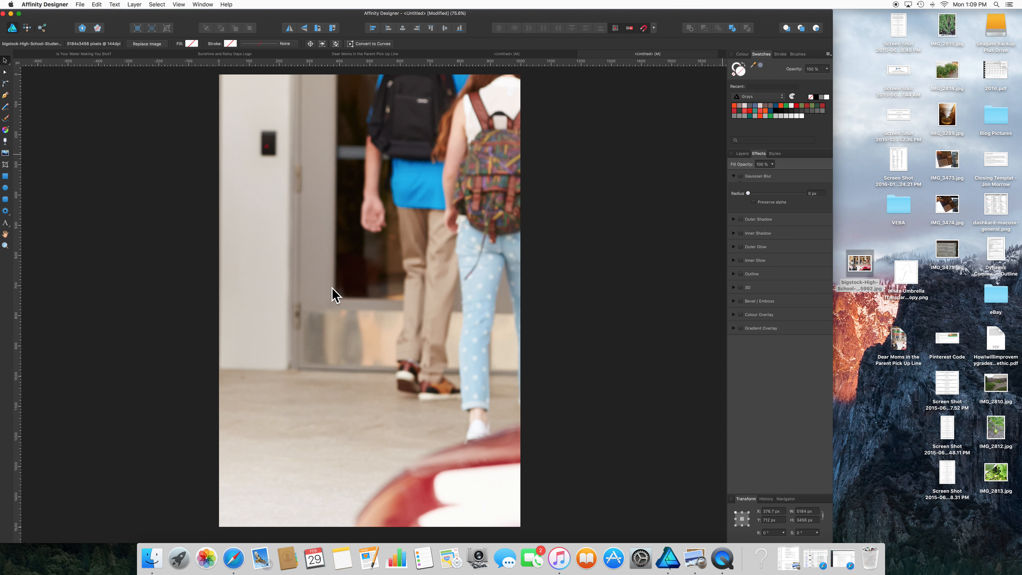
Scale the school photo to about 2257 × 1504 px and position it to cover the whole page.
{"action": "scroll", "coordinate": [331, 287], "scroll_direction": "down", "scroll_amount": 5}
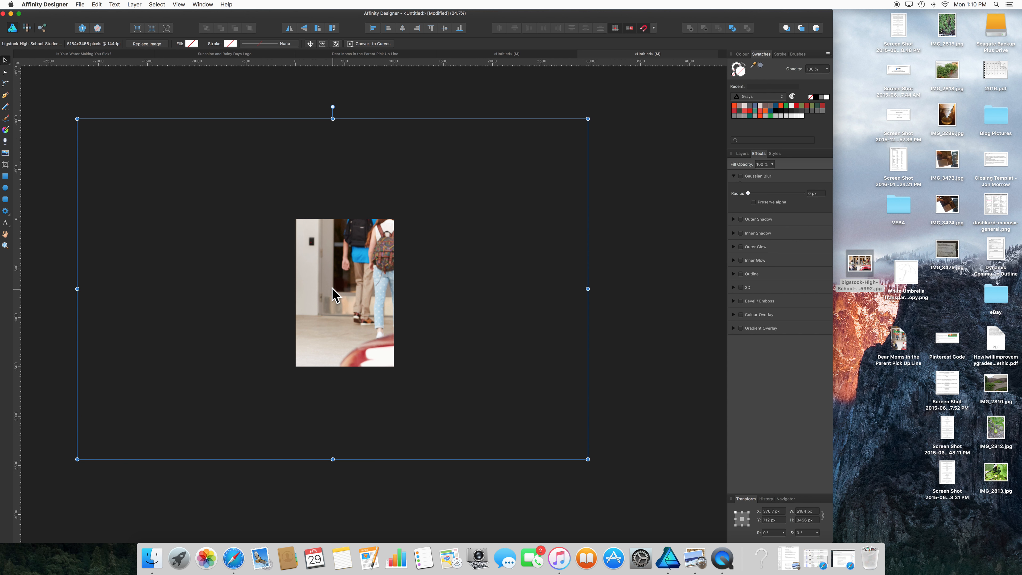
{"action": "left_click_drag", "start_coordinate": [588, 459], "coordinate": [274, 297]}
{"action": "left_click_drag", "start_coordinate": [169, 188], "coordinate": [352, 288]}
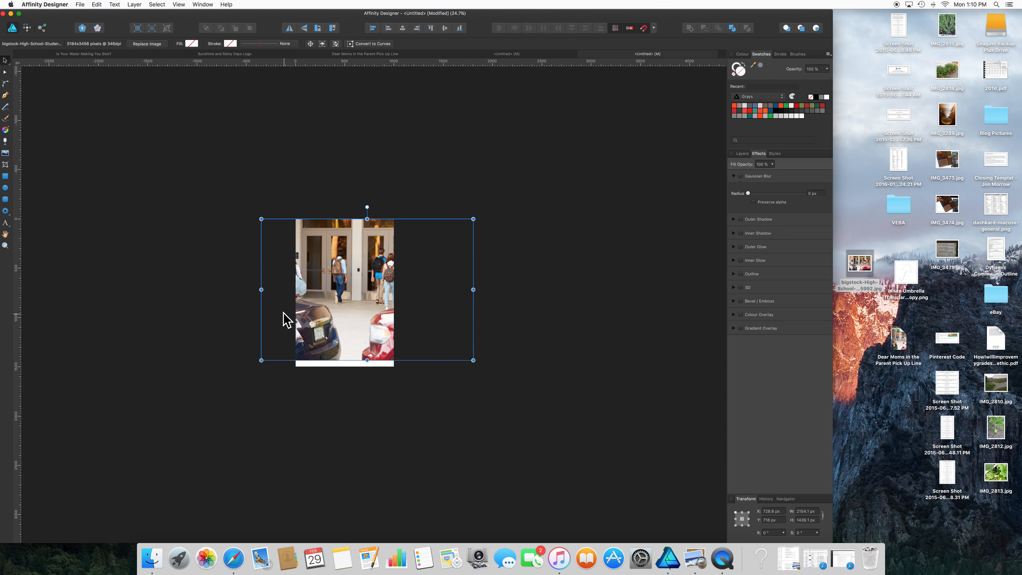
{"action": "left_click_drag", "start_coordinate": [261, 219], "coordinate": [331, 309]}
{"action": "key", "text": "super+z"}
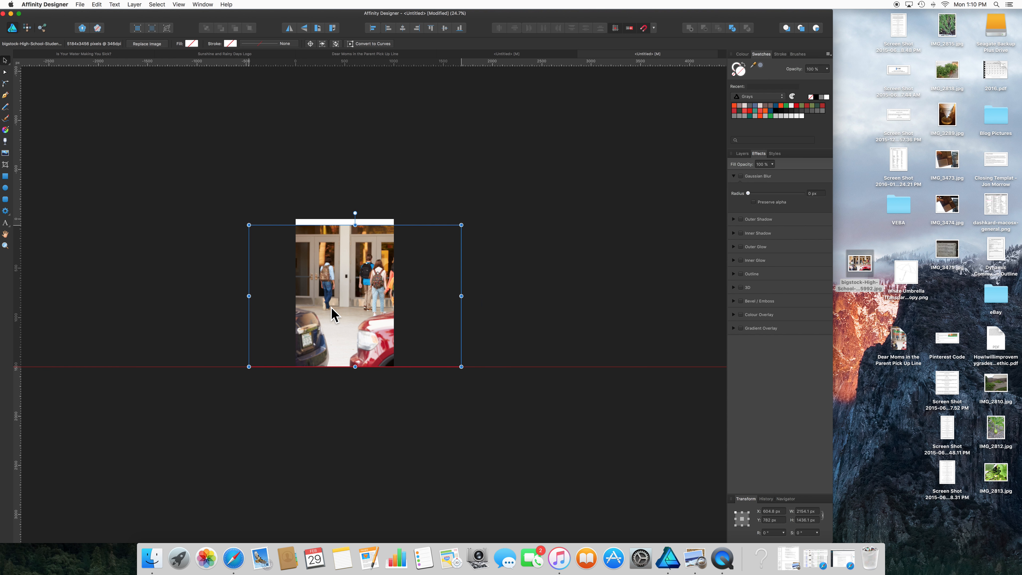
{"action": "left_click_drag", "start_coordinate": [461, 224], "coordinate": [471, 218]}
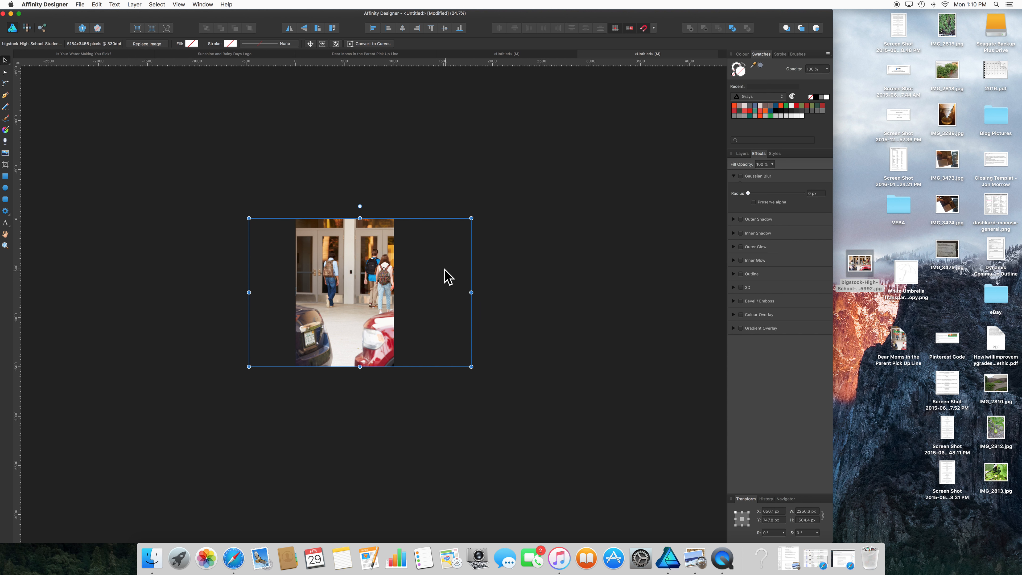
Nudge the school photo 6 px to the right and deselect it.
{"action": "scroll", "coordinate": [448, 277], "scroll_direction": "up", "scroll_amount": 5}
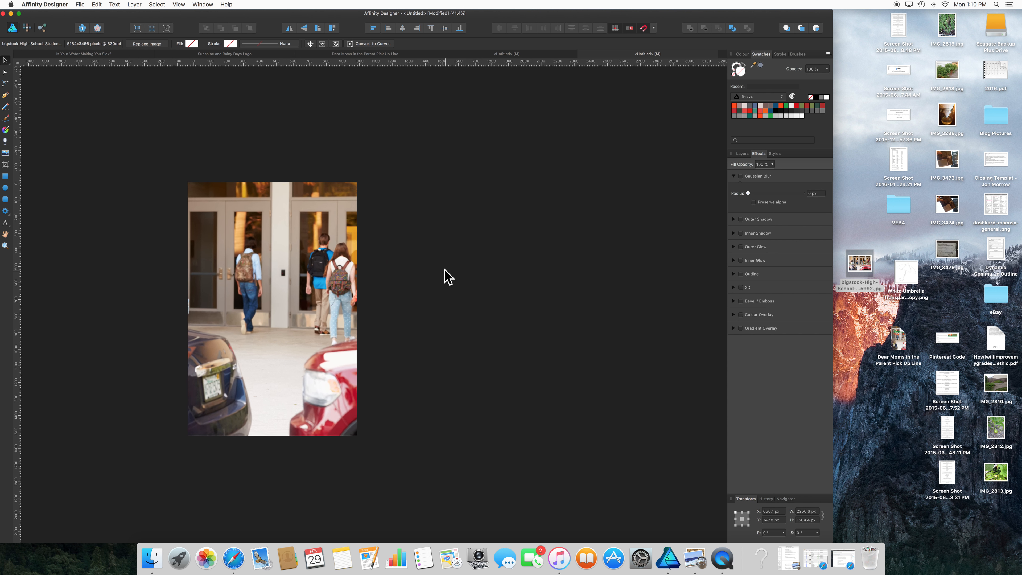
{"action": "scroll", "coordinate": [448, 277], "scroll_direction": "left", "scroll_amount": 10}
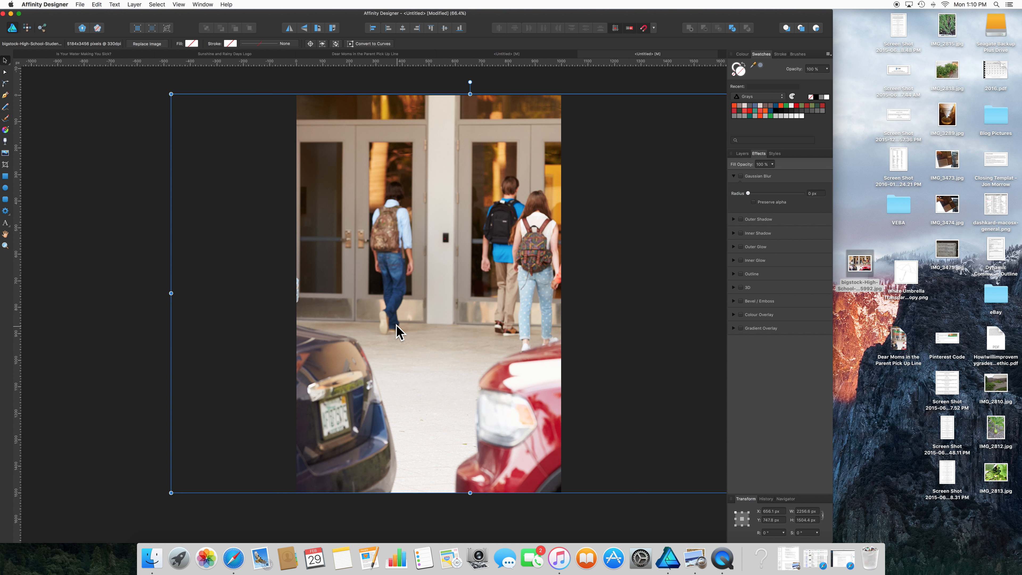
{"action": "key", "text": "Right"}
{"action": "key", "text": "Right"}
{"action": "key", "text": "Right"}
{"action": "key", "text": "Right"}
{"action": "key", "text": "Right"}
{"action": "key", "text": "Right"}
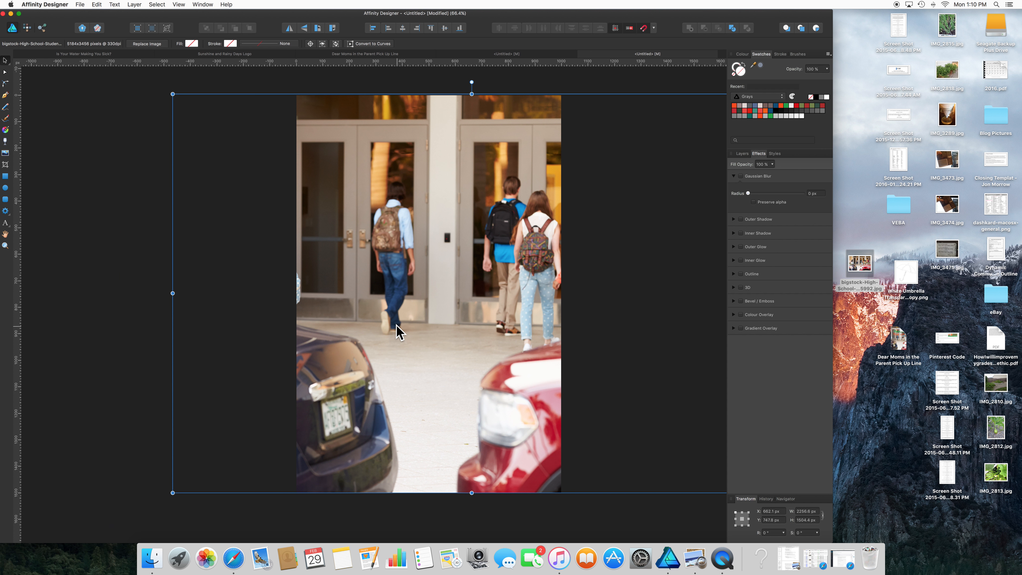
{"action": "left_click", "coordinate": [66, 292]}
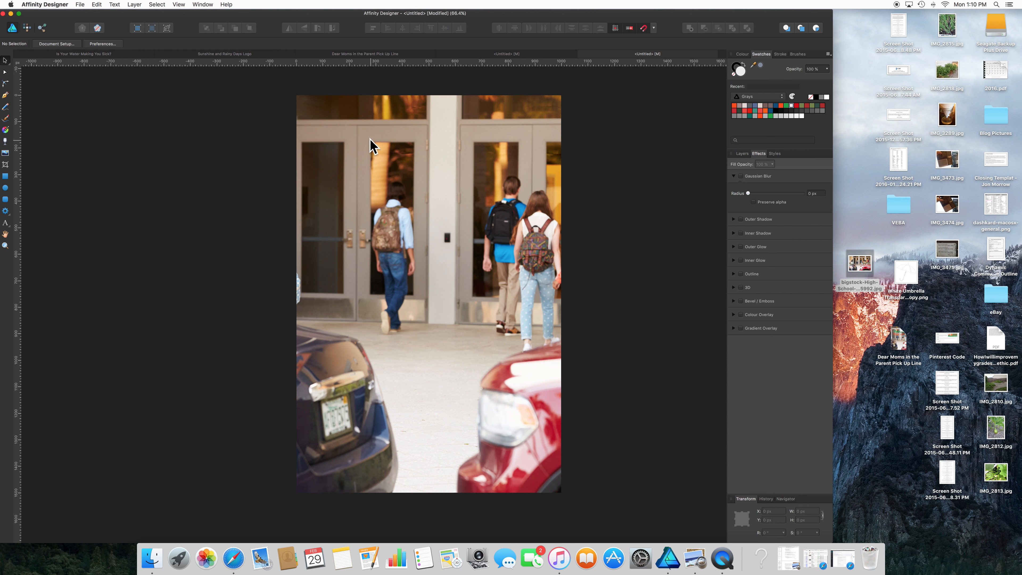
Set up the Artistic Text tool with the Nanum Gothic font at 96 pt.
{"action": "left_click", "coordinate": [4, 222]}
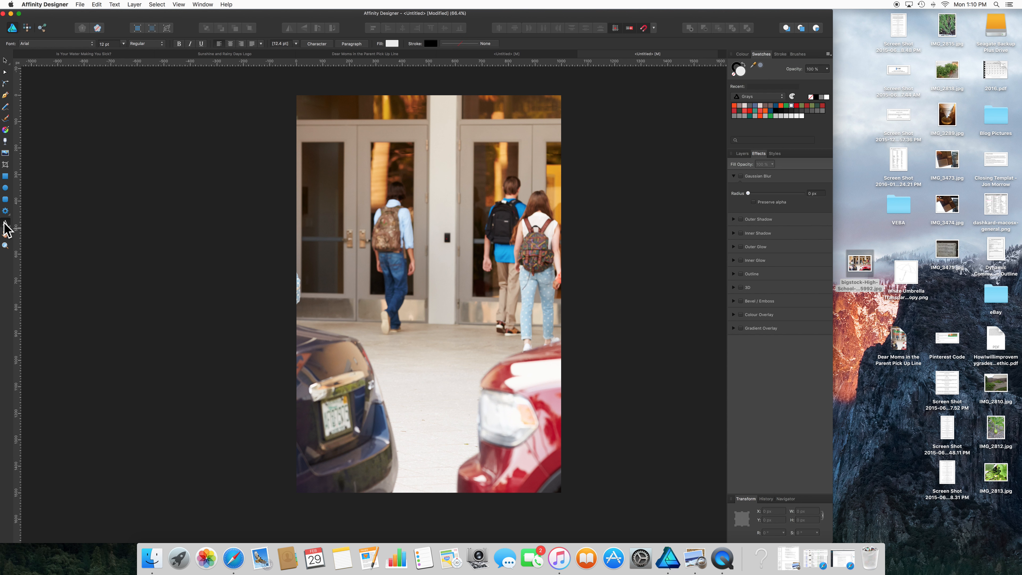
{"action": "left_click", "coordinate": [123, 44]}
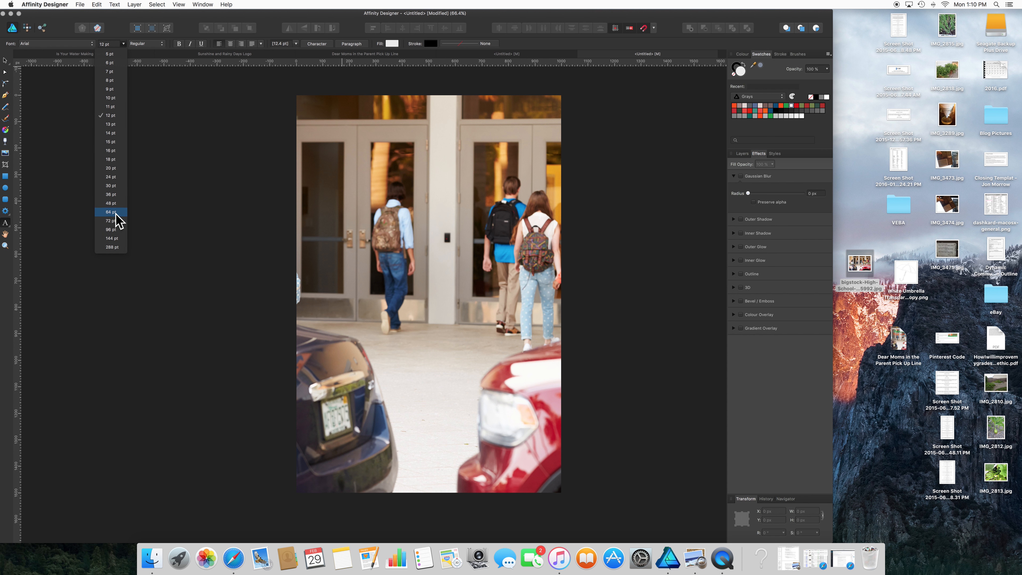
{"action": "left_click", "coordinate": [111, 230]}
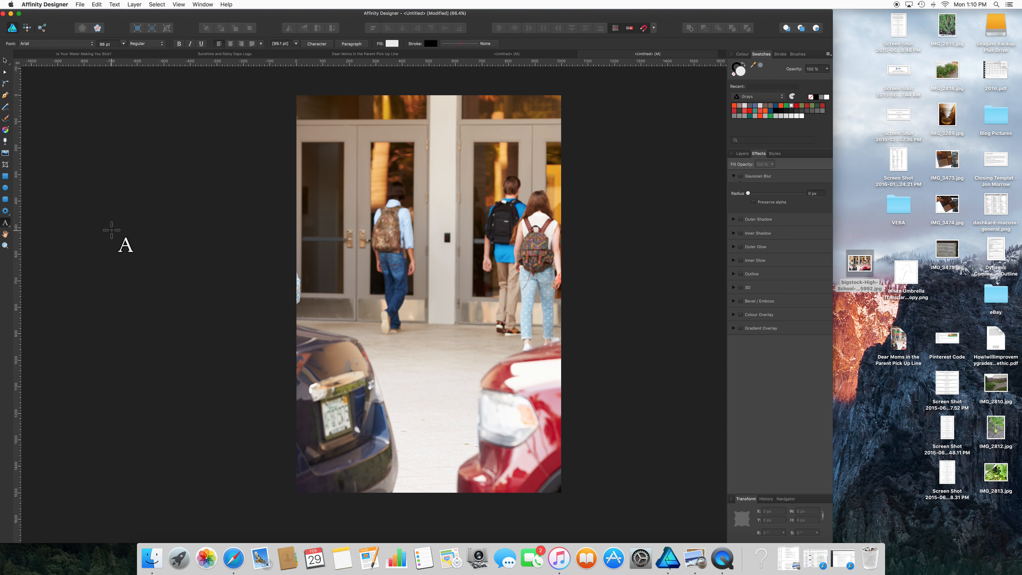
{"action": "left_click", "coordinate": [92, 43]}
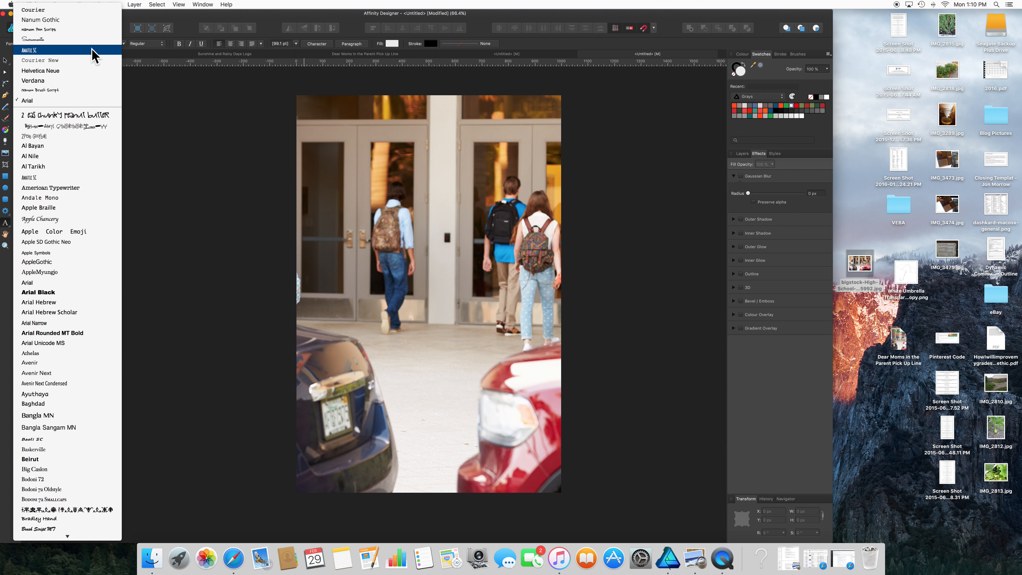
{"action": "left_click", "coordinate": [35, 19]}
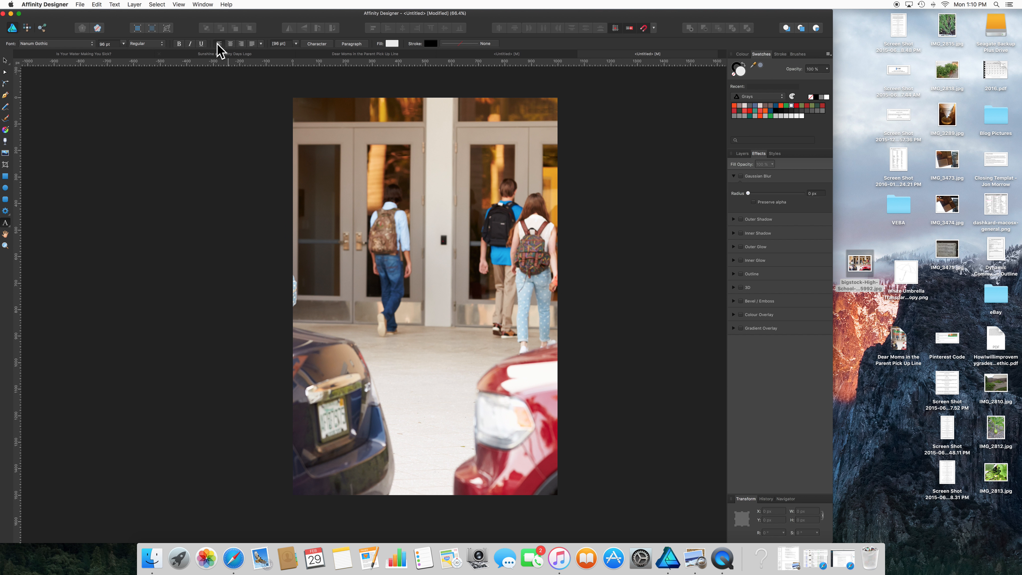
Check the font of the "Rainy Days" text in the Sunshine and Rainy Days Logo document, and return to the untitled photo document.
{"action": "left_click", "coordinate": [225, 54]}
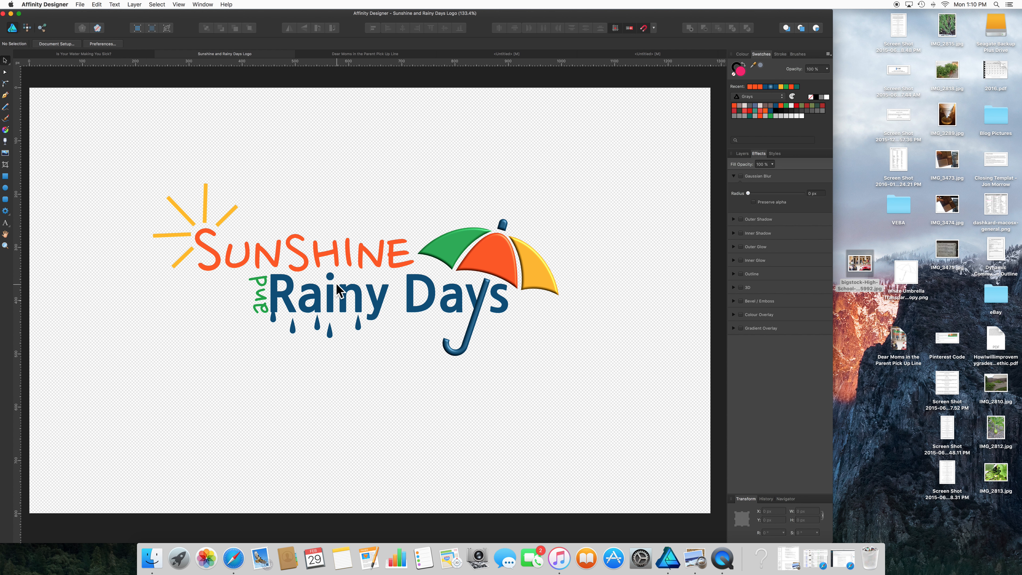
{"action": "left_click", "coordinate": [384, 304]}
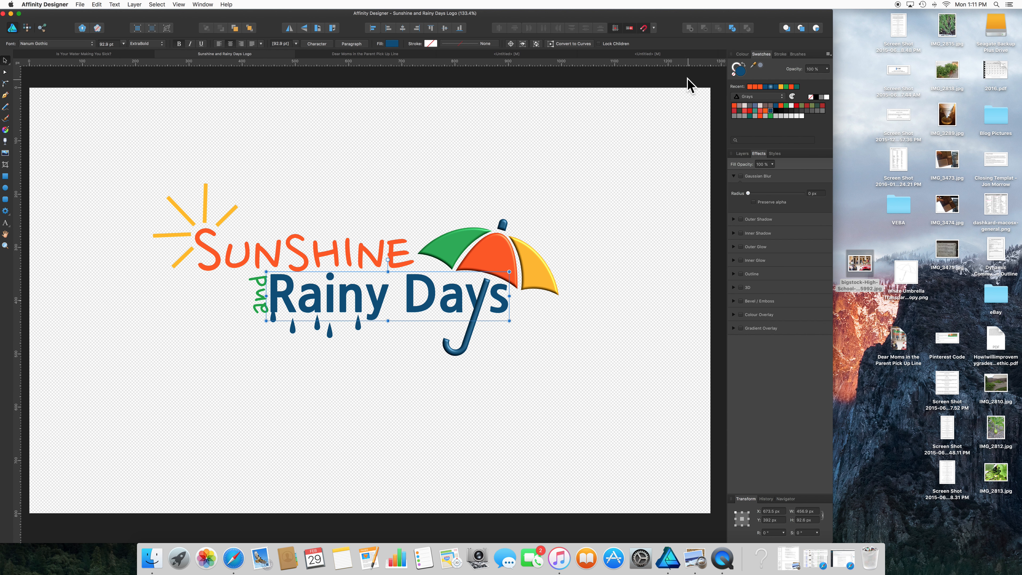
{"action": "left_click", "coordinate": [645, 55]}
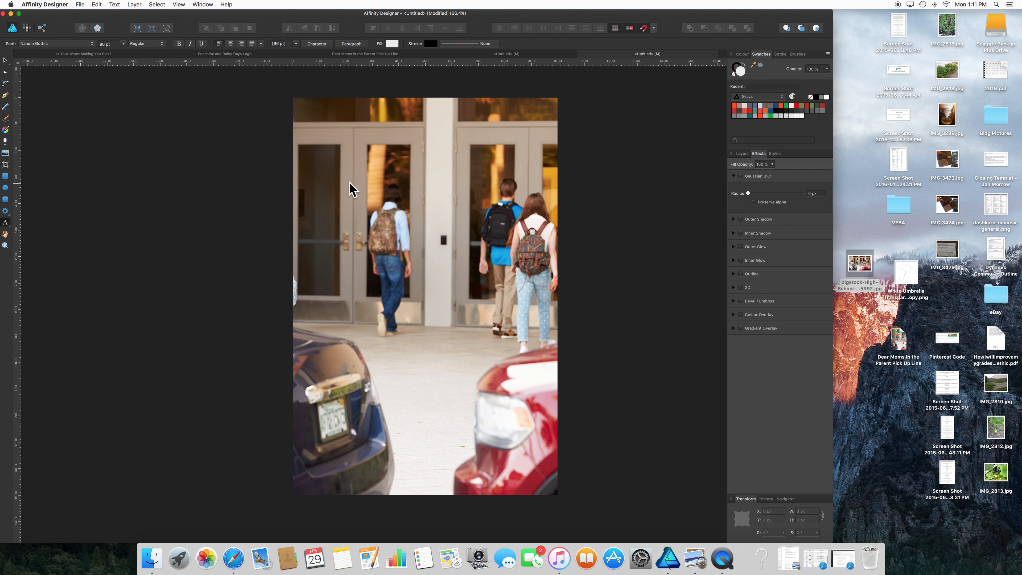
Add the title text "Dear Moms" over the doors in the upper part of the photo.
{"action": "left_click", "coordinate": [345, 188]}
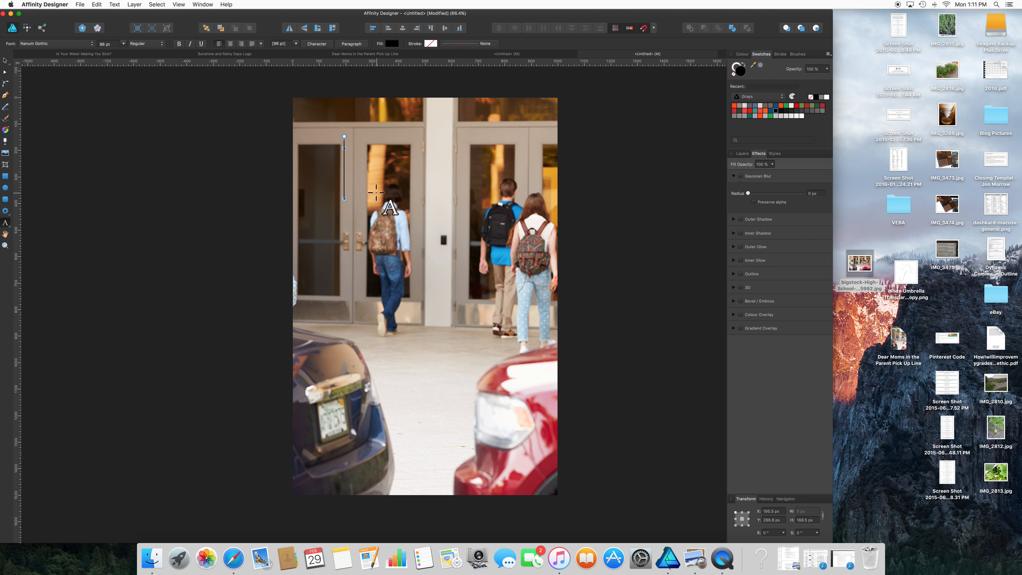
{"action": "scroll", "coordinate": [380, 191], "scroll_direction": "right", "scroll_amount": 1}
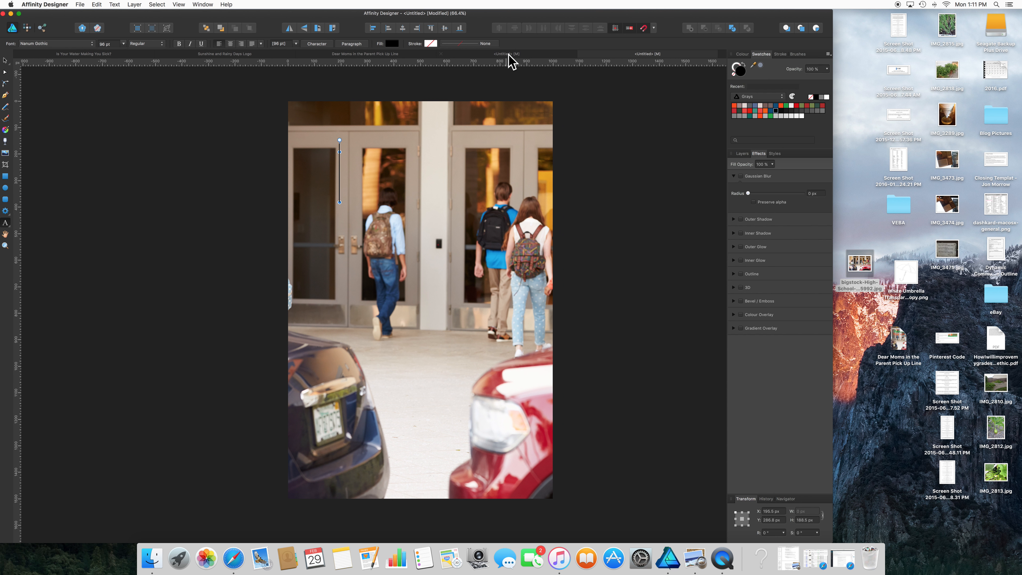
{"action": "type", "text": "Dear"}
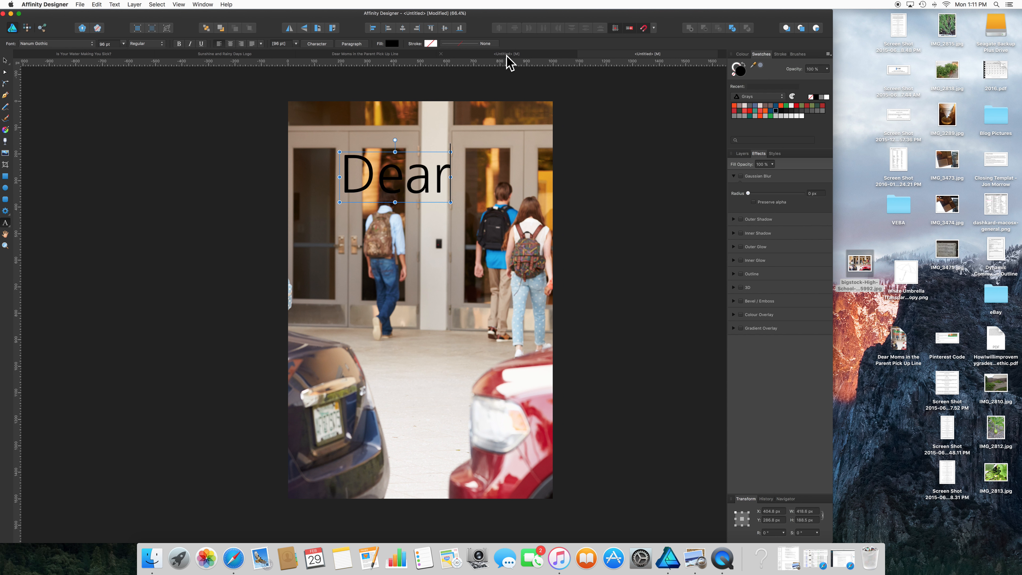
{"action": "type", "text": " Moms"}
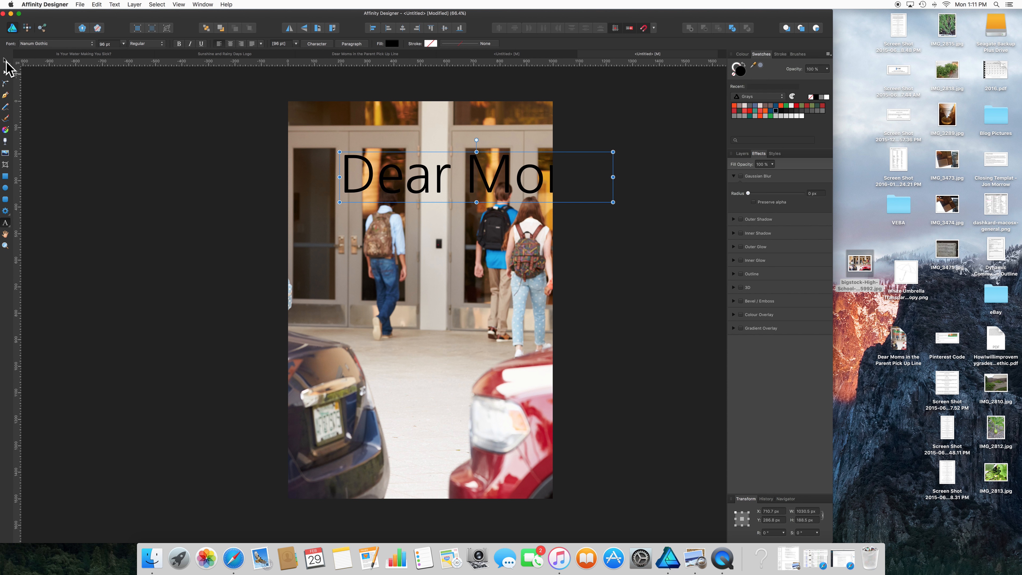
Fill the whole "Dear Moms" title with white and move it up toward the photo's upper-left corner.
{"action": "triple_click", "coordinate": [415, 177]}
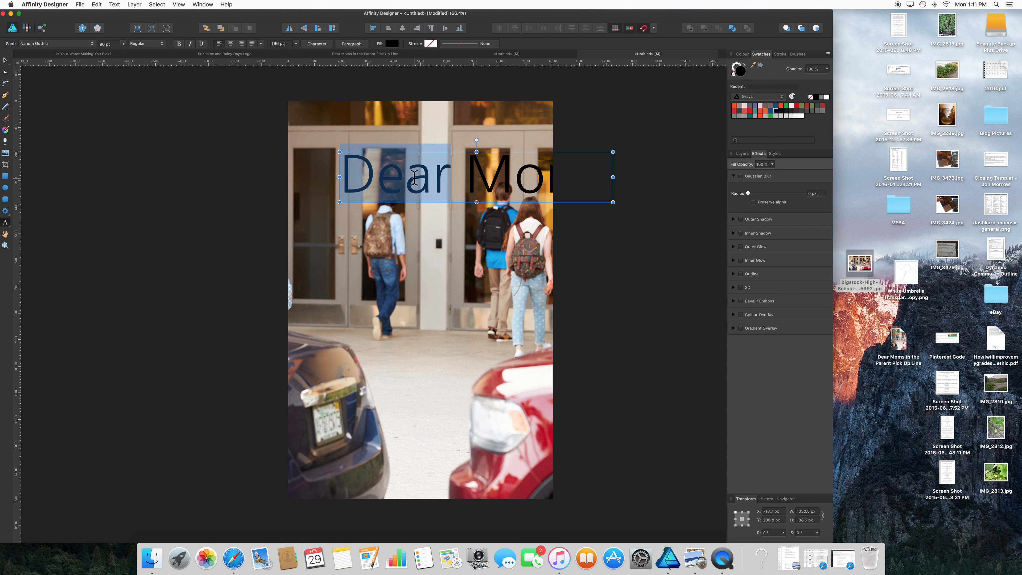
{"action": "left_click", "coordinate": [827, 98]}
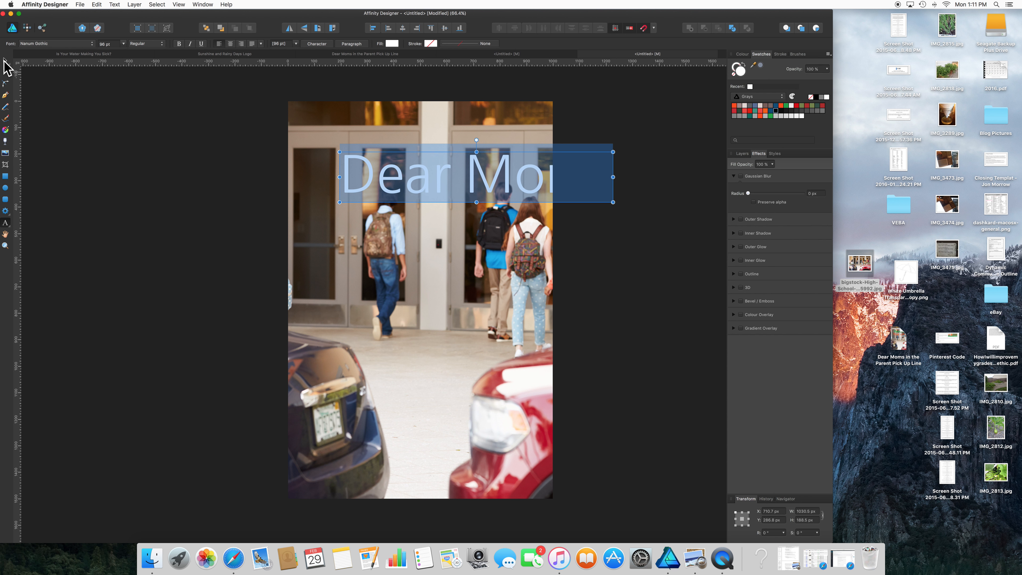
{"action": "left_click", "coordinate": [5, 61]}
{"action": "left_click_drag", "start_coordinate": [457, 179], "coordinate": [417, 160]}
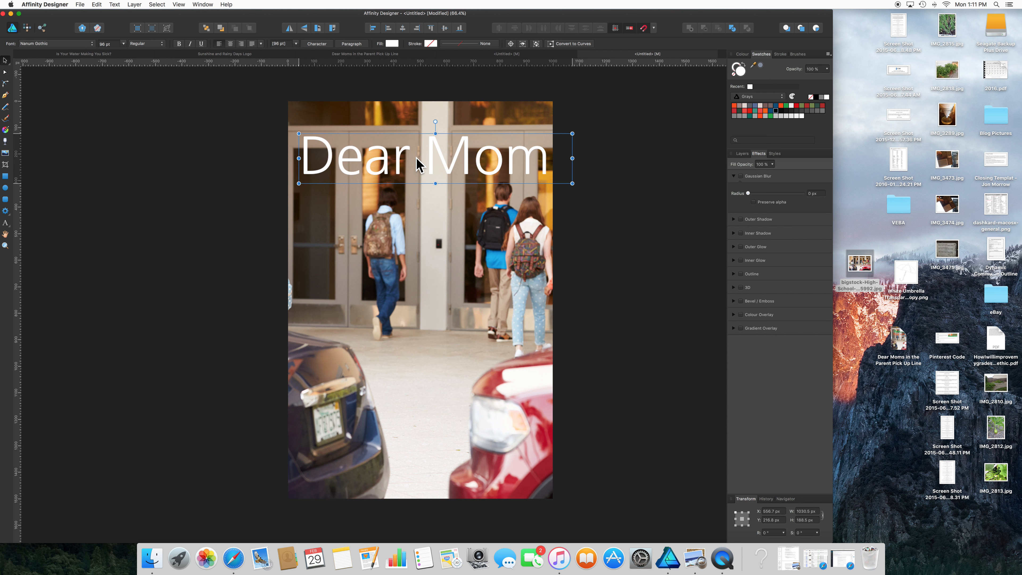
Set the font size of the entire "Dear Moms" title to 72 pt.
{"action": "left_click", "coordinate": [416, 157]}
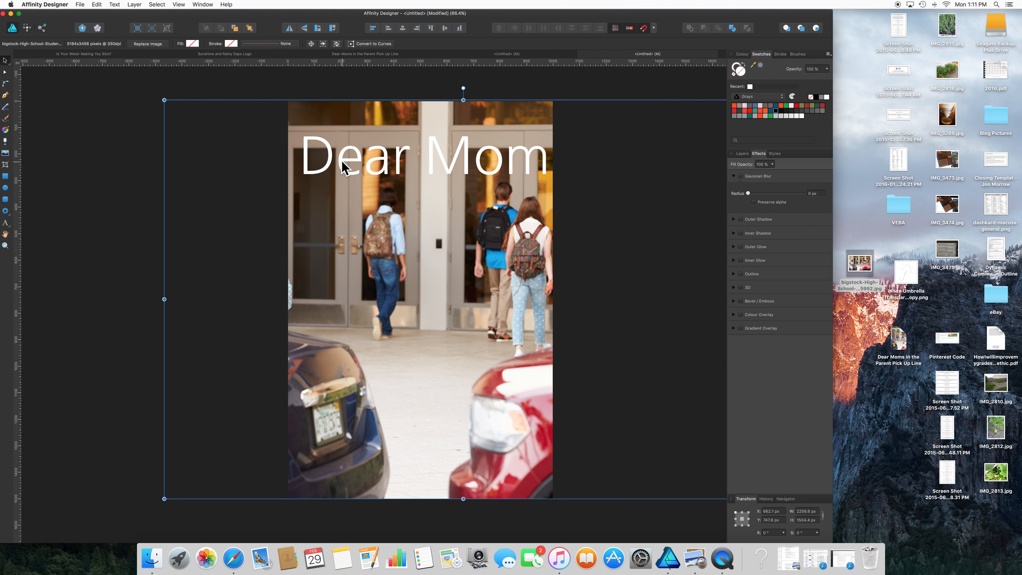
{"action": "double_click", "coordinate": [348, 157]}
{"action": "key", "text": "super+a"}
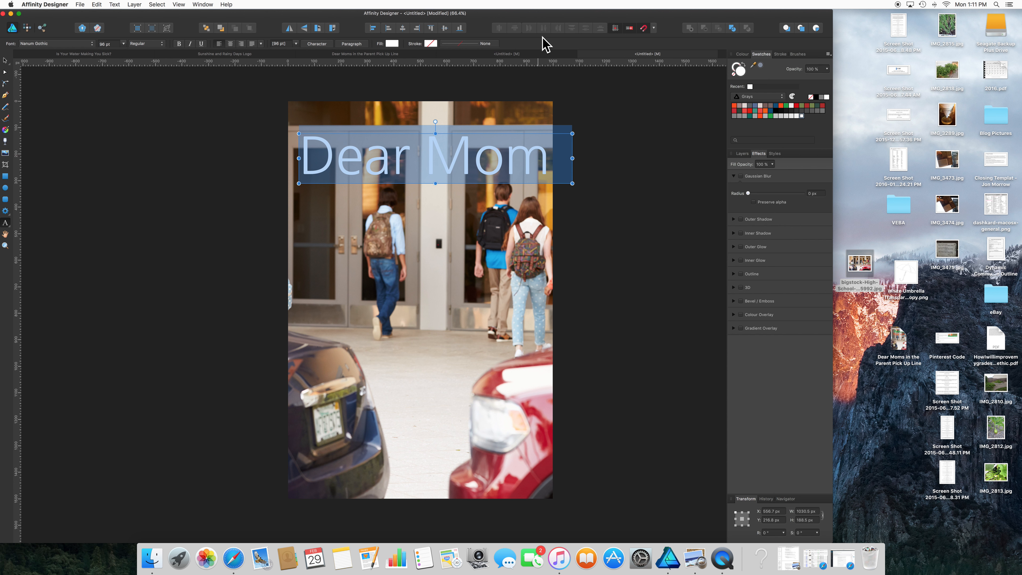
{"action": "left_click", "coordinate": [124, 44]}
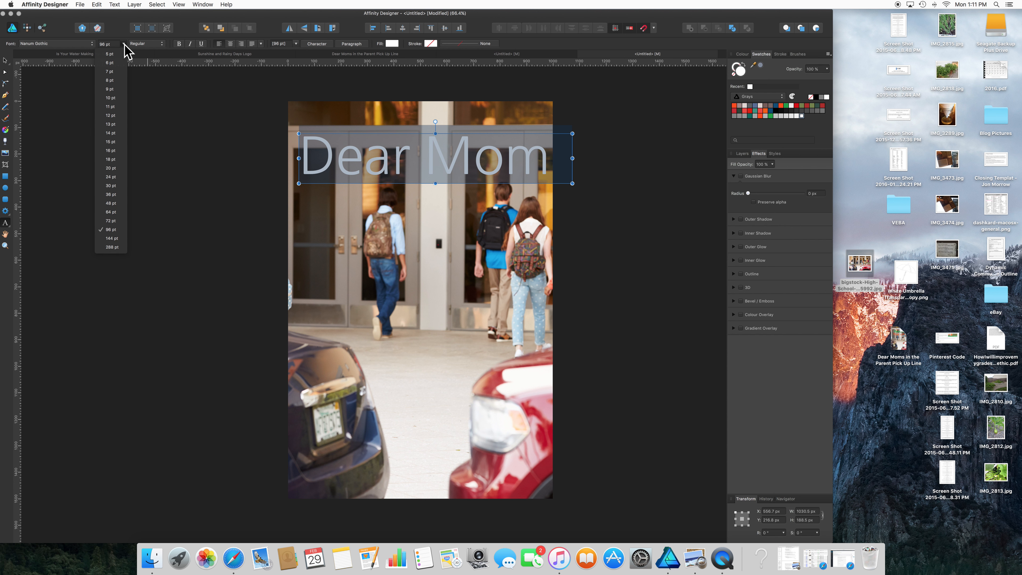
{"action": "left_click", "coordinate": [112, 221]}
Make only the word "Moms" in the title bold.
{"action": "left_click", "coordinate": [429, 169]}
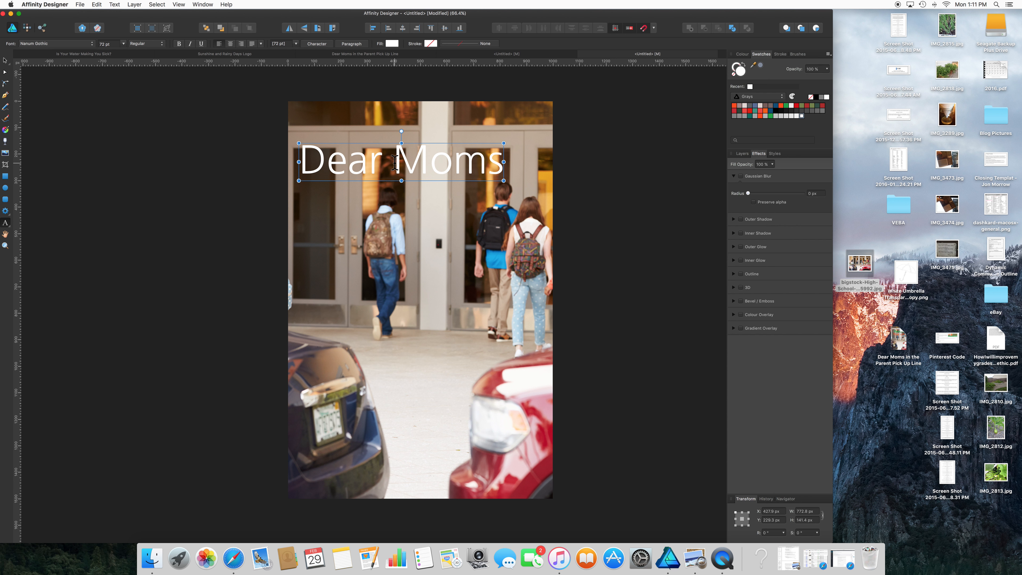
{"action": "left_click_drag", "start_coordinate": [394, 163], "coordinate": [508, 165]}
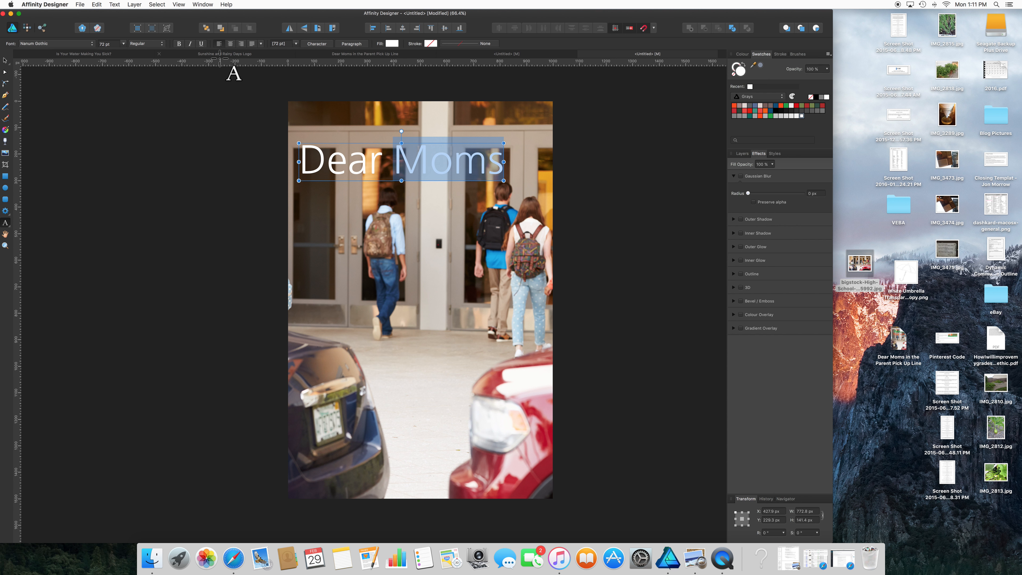
{"action": "left_click", "coordinate": [179, 45]}
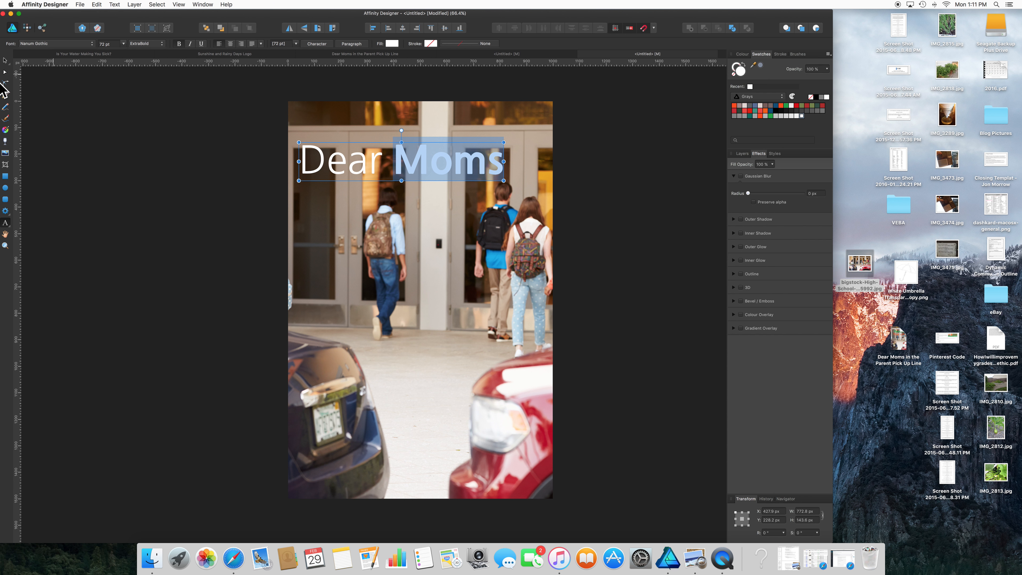
Move the "Dear Moms" title slightly up and to the right, then compare it with the finished Parent Pick Up Line design.
{"action": "left_click", "coordinate": [4, 60]}
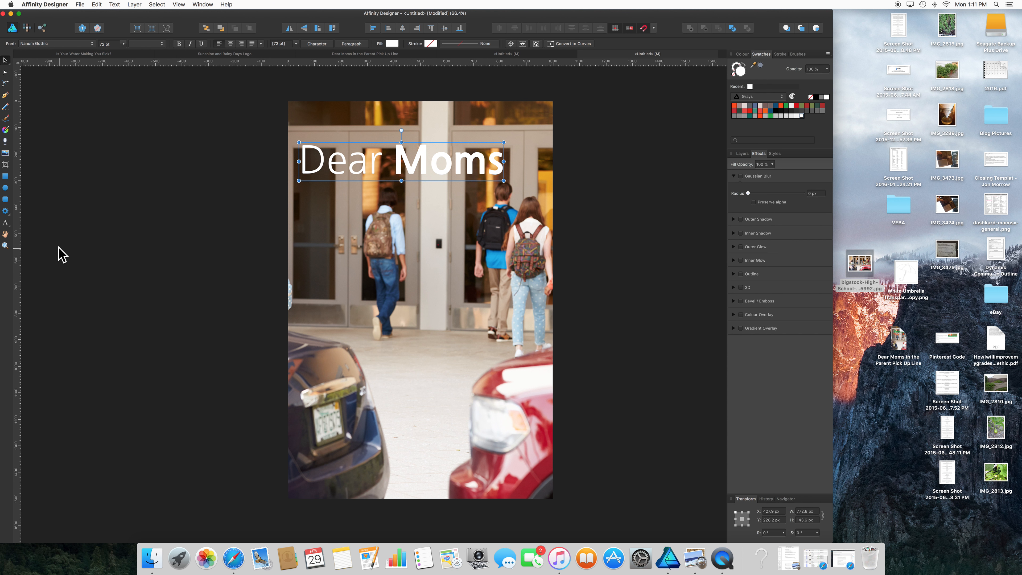
{"action": "left_click_drag", "start_coordinate": [352, 163], "coordinate": [360, 158]}
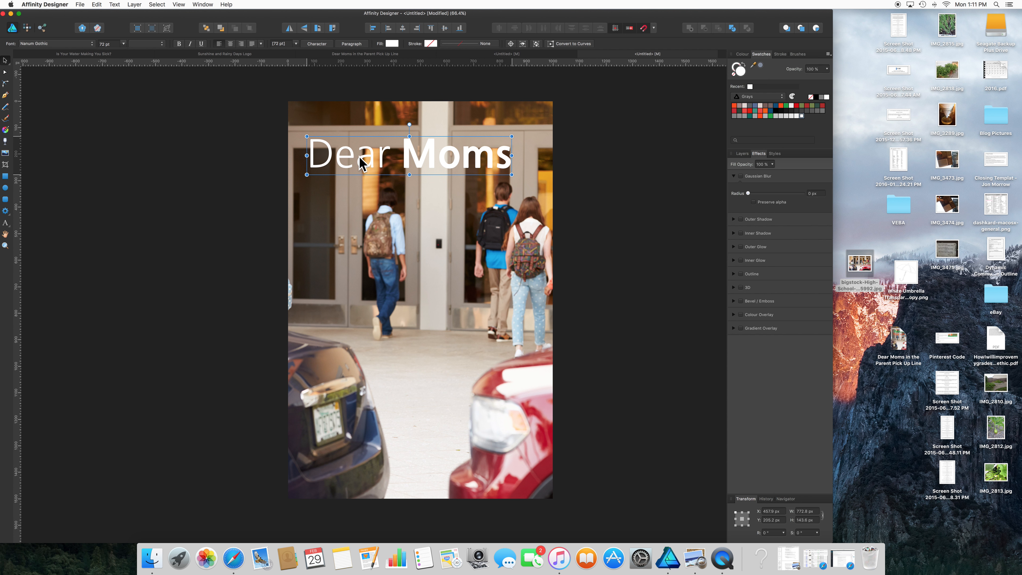
{"action": "left_click", "coordinate": [369, 56]}
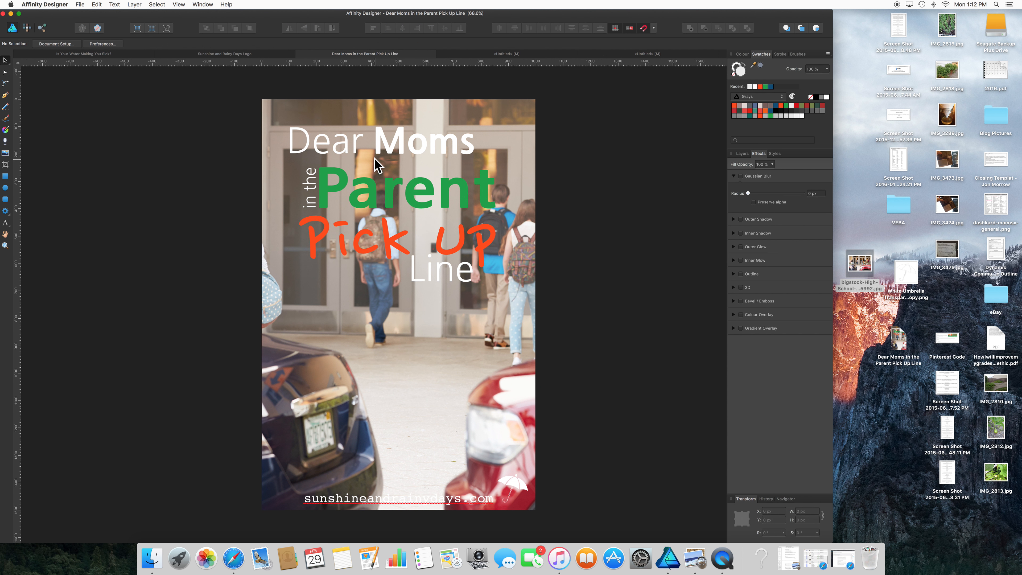
{"action": "left_click", "coordinate": [640, 55]}
Duplicate the "Dear Moms" title three times, stacking the evenly spaced copies below the original.
{"action": "left_click", "coordinate": [361, 154]}
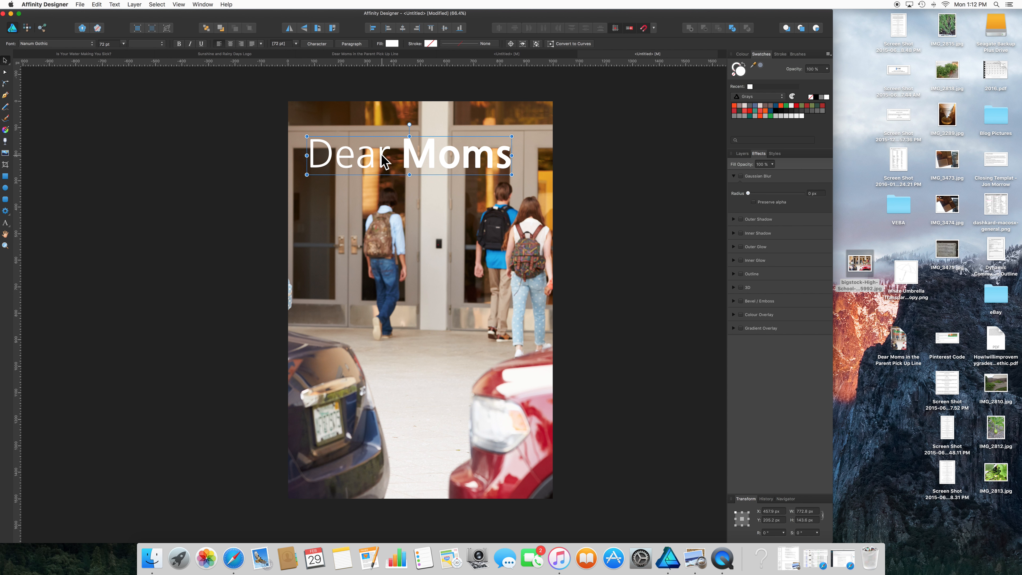
{"action": "scroll", "coordinate": [384, 161], "scroll_direction": "up", "scroll_amount": 1}
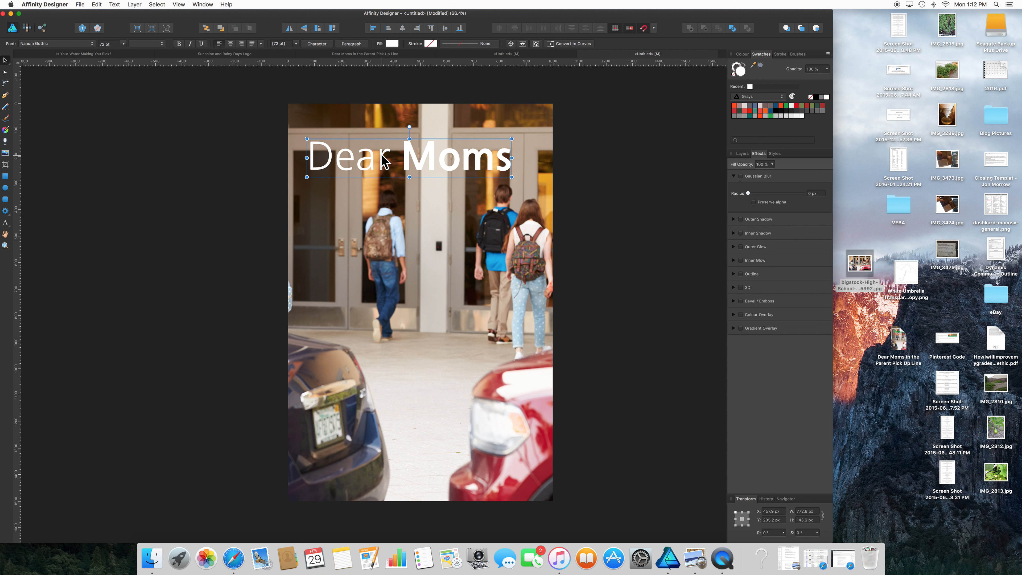
{"action": "left_click_drag", "start_coordinate": [384, 161], "coordinate": [384, 210]}
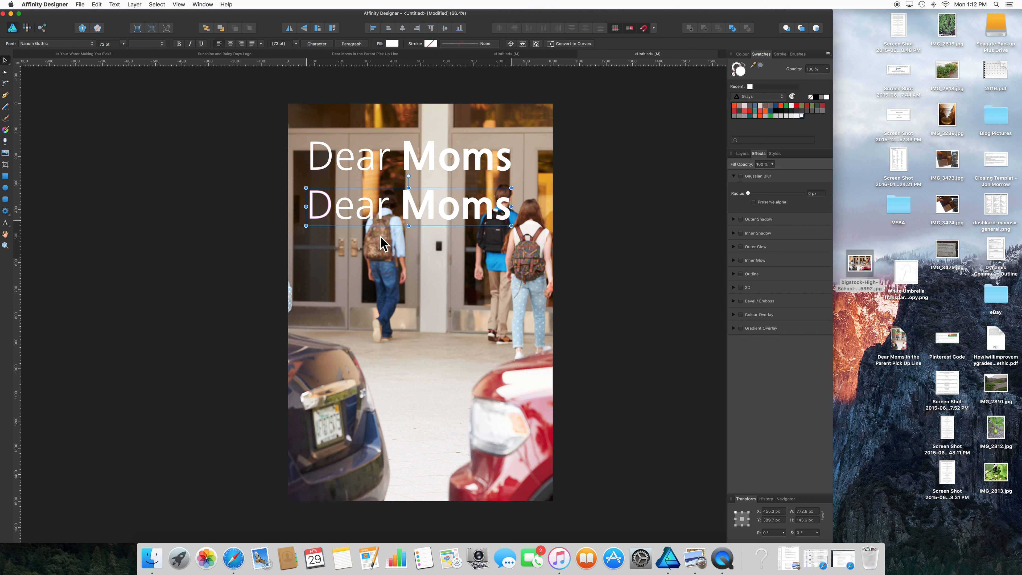
{"action": "key", "text": "super+j"}
{"action": "key", "text": "super+j"}
Replace the text of the first copy below the title with "in the".
{"action": "triple_click", "coordinate": [374, 206]}
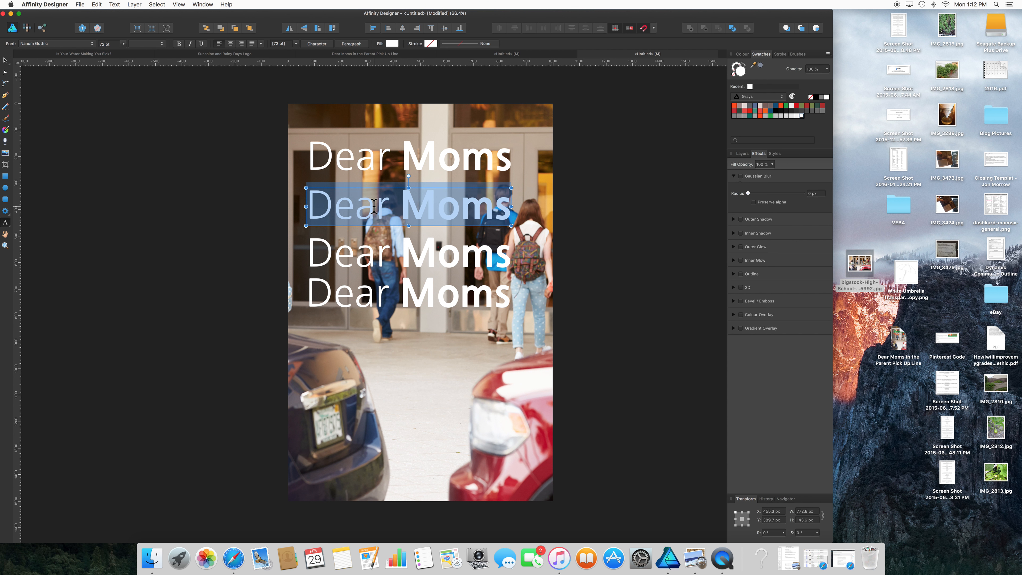
{"action": "type", "text": "in the"}
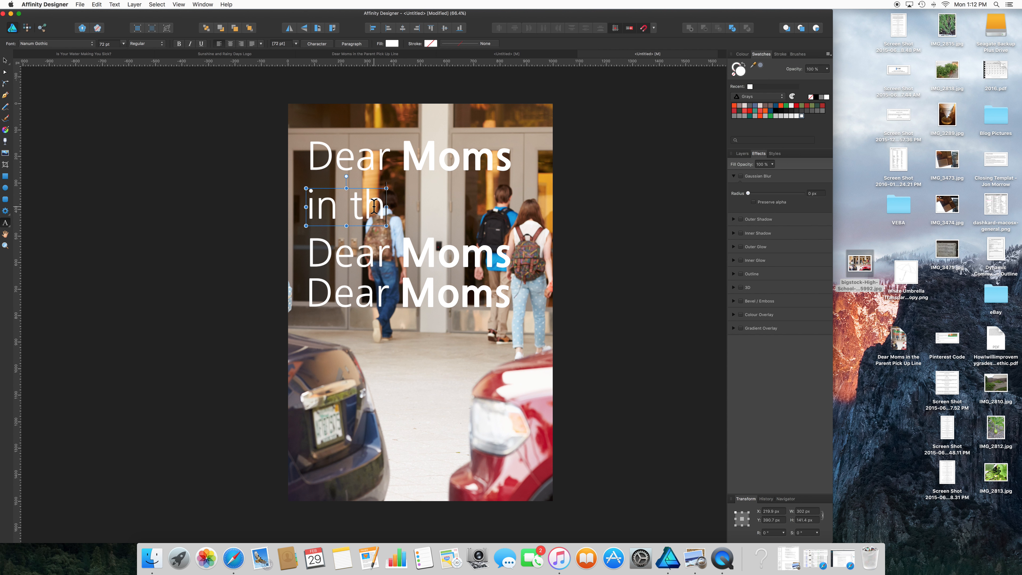
Set the "in the" text to 36 pt and rotate it 90° counter-clockwise so it reads vertically.
{"action": "triple_click", "coordinate": [357, 207]}
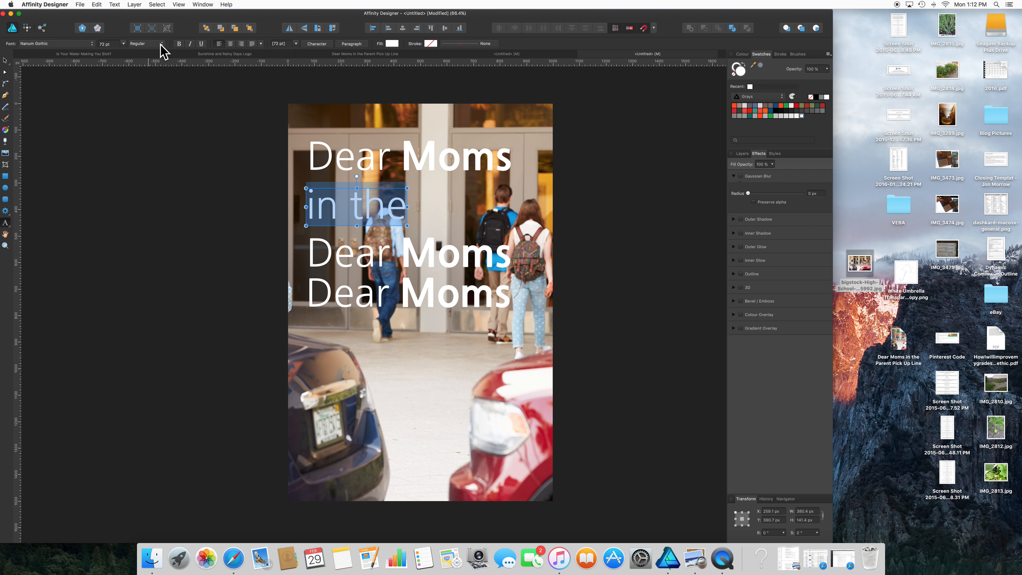
{"action": "left_click", "coordinate": [123, 44]}
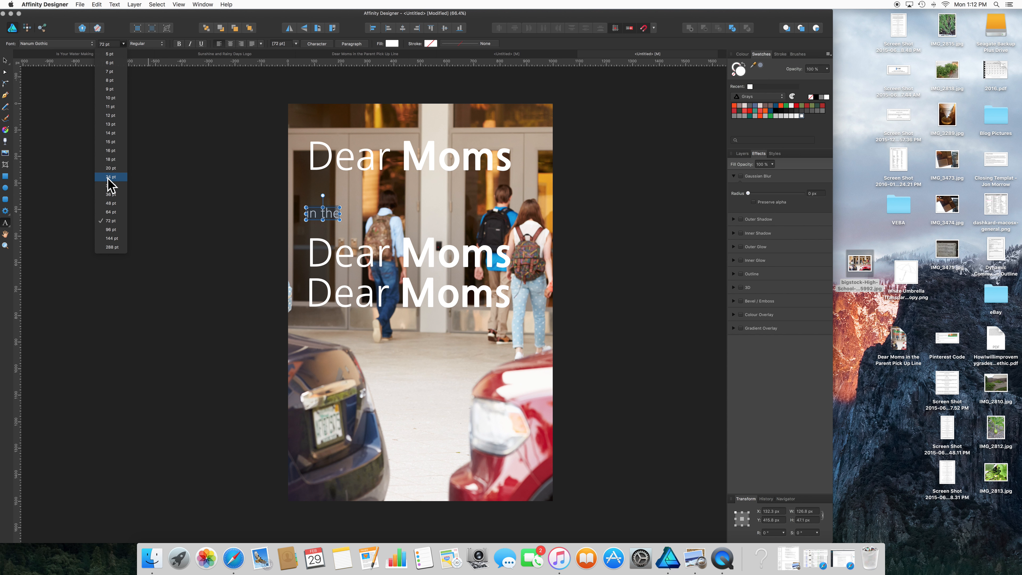
{"action": "left_click", "coordinate": [110, 195]}
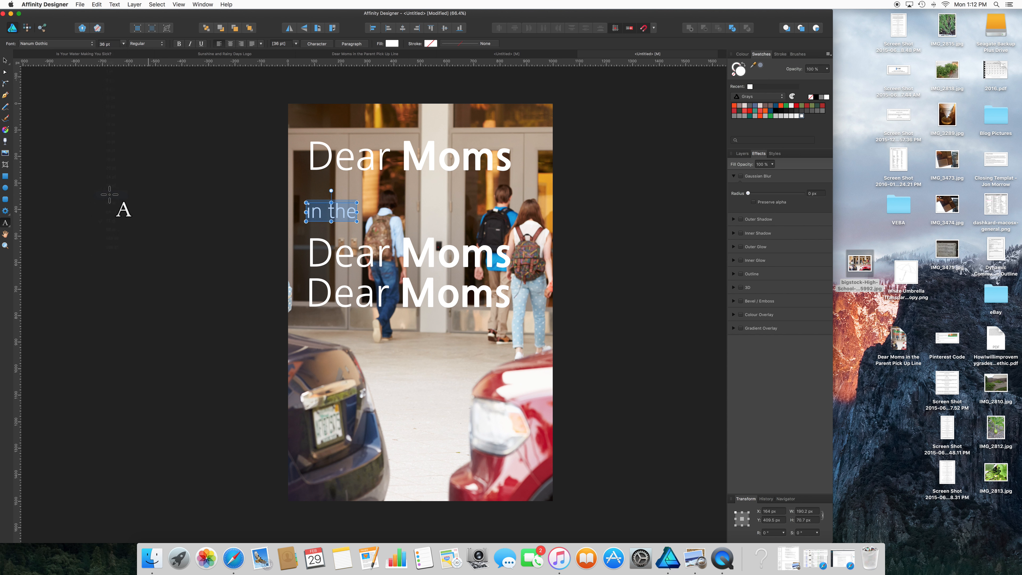
{"action": "left_click", "coordinate": [318, 29]}
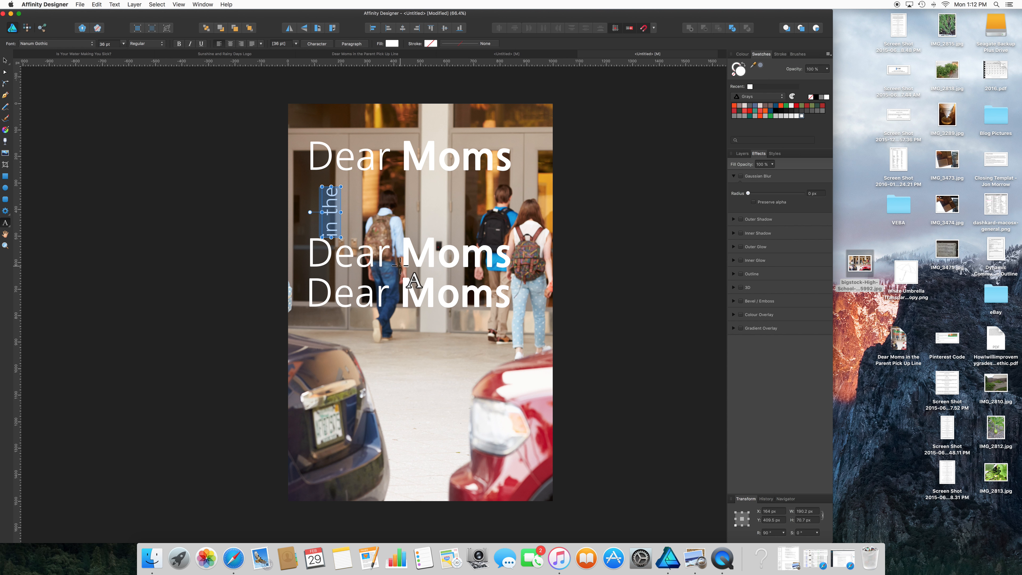
Replace the text of the next "Dear Moms" copy down with "Parent" and fill the word with green.
{"action": "triple_click", "coordinate": [367, 257]}
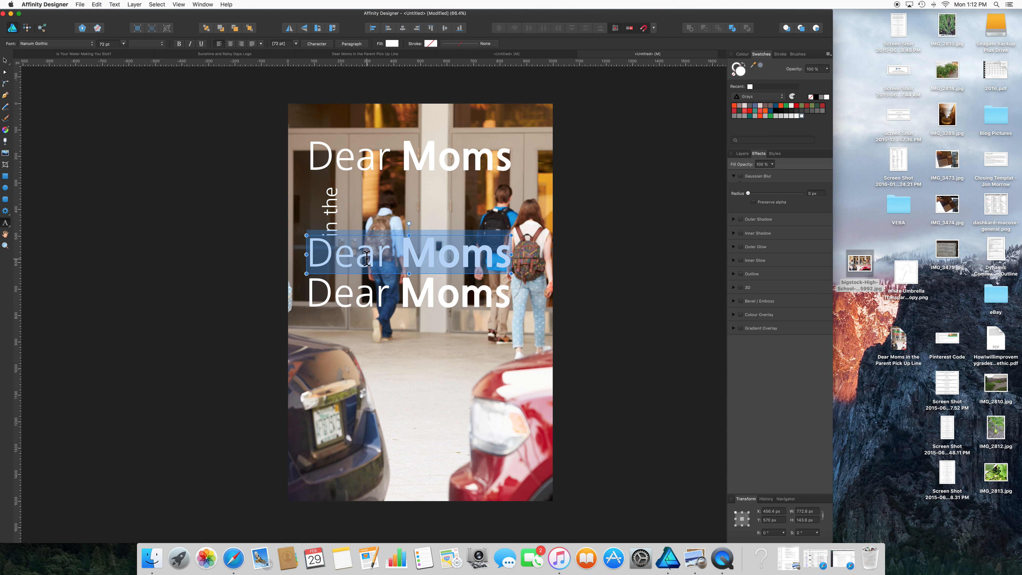
{"action": "type", "text": "Parent"}
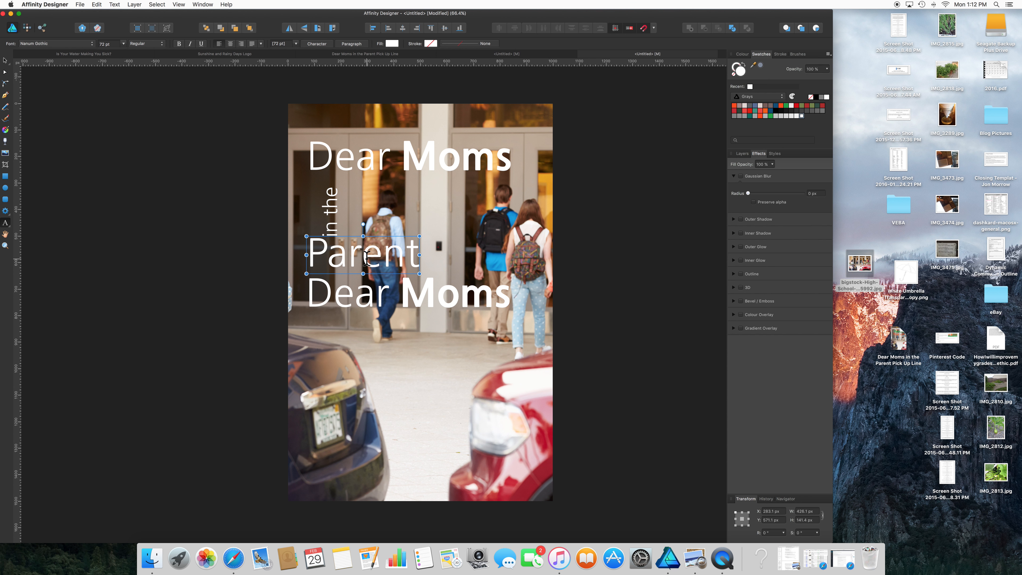
{"action": "scroll", "coordinate": [372, 261], "scroll_direction": "right", "scroll_amount": 1}
{"action": "double_click", "coordinate": [373, 260]}
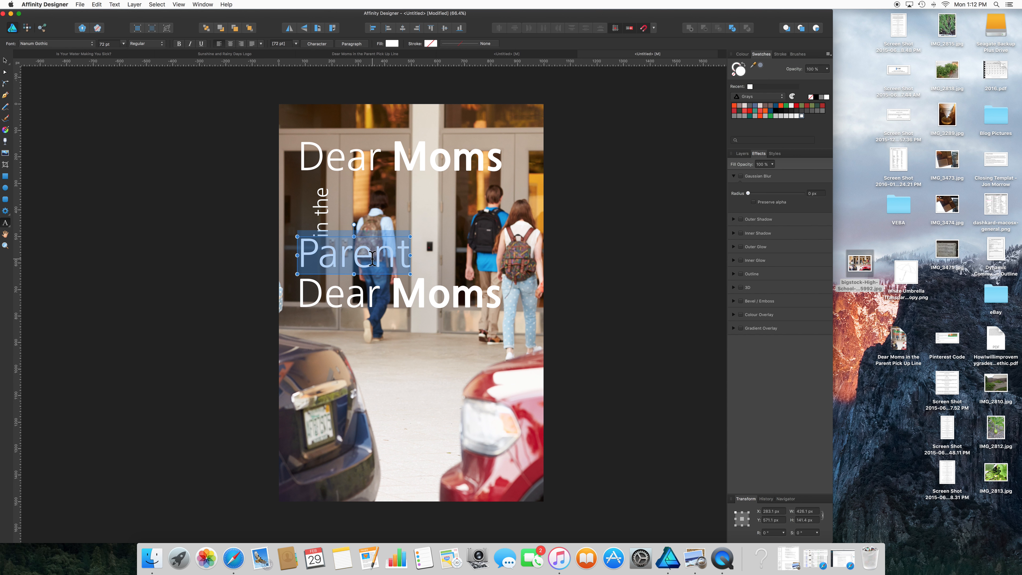
{"action": "left_click", "coordinate": [787, 106]}
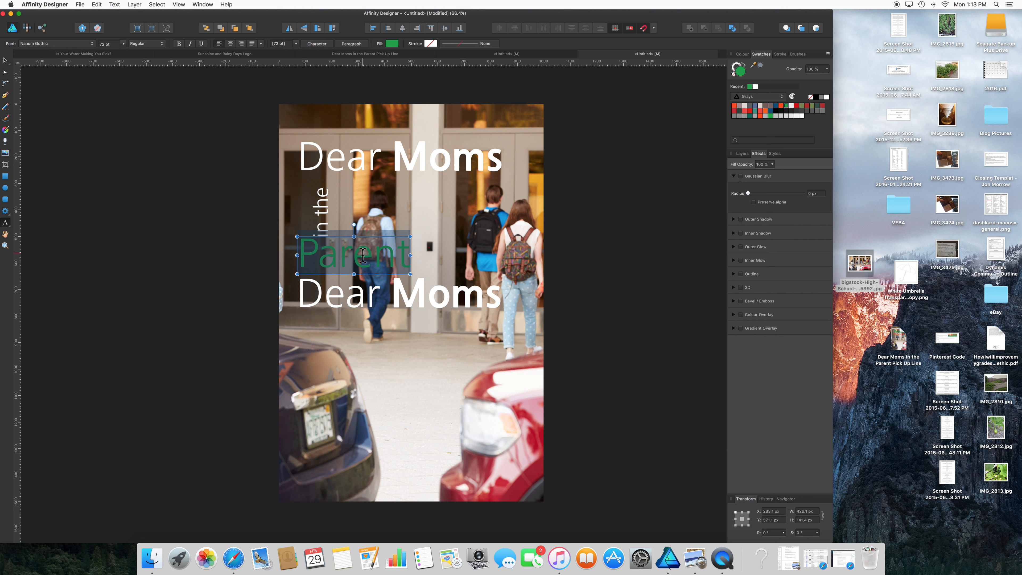
Move the green "Parent" text up beside the vertical "in the", under the title.
{"action": "left_click", "coordinate": [4, 61]}
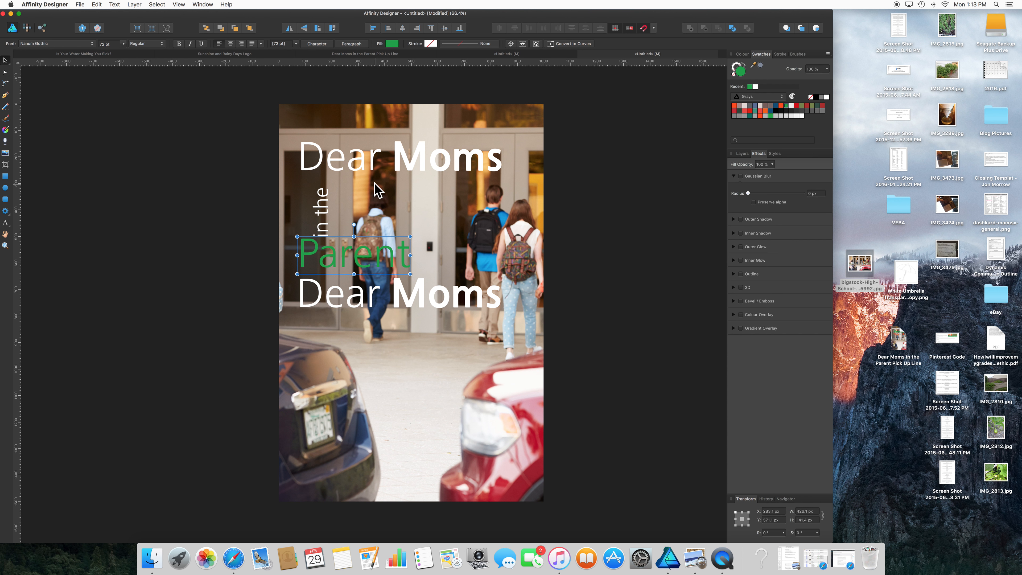
{"action": "left_click_drag", "start_coordinate": [340, 251], "coordinate": [386, 203]}
Select the background school photo and lock its layer.
{"action": "left_click", "coordinate": [386, 202]}
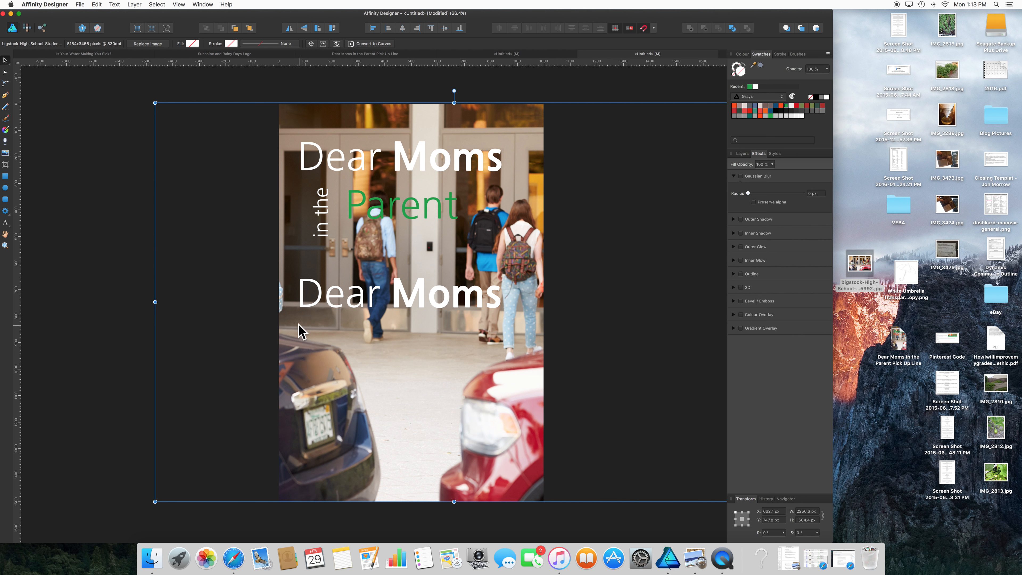
{"action": "left_click", "coordinate": [741, 153]}
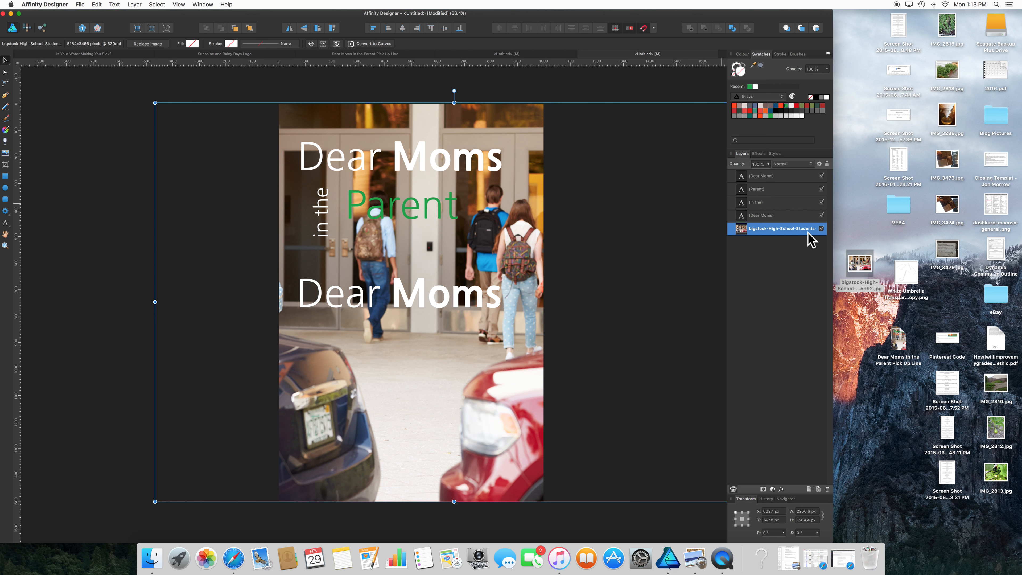
{"action": "left_click", "coordinate": [827, 164]}
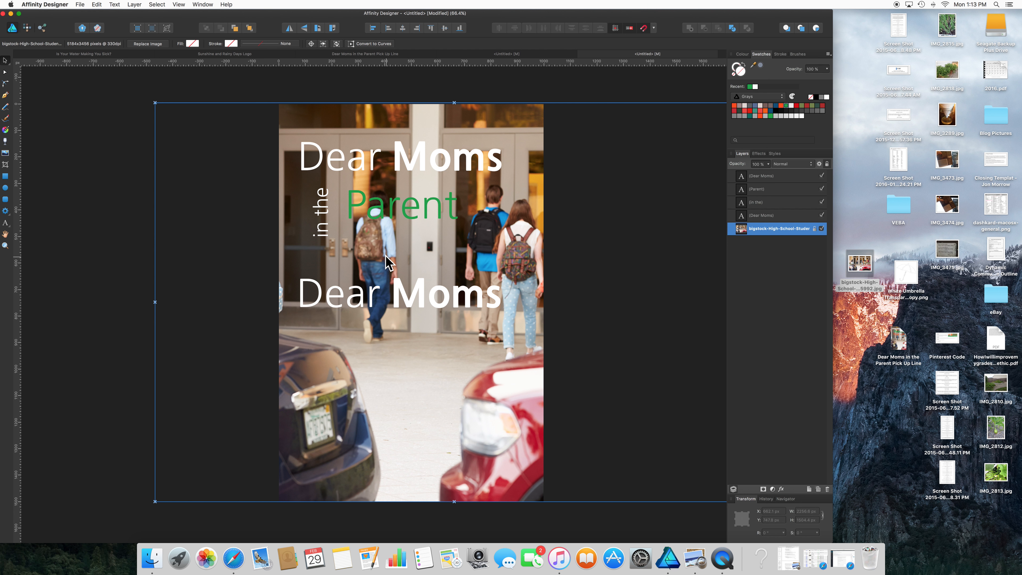
Set the green "Parent" text to 96 pt and make it bold.
{"action": "left_click", "coordinate": [378, 207]}
{"action": "double_click", "coordinate": [377, 209]}
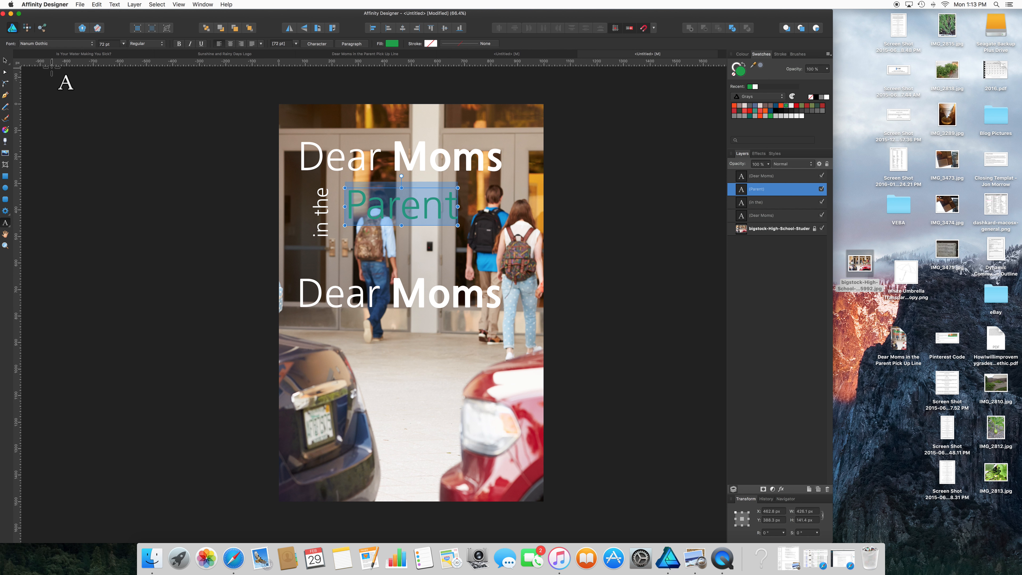
{"action": "left_click", "coordinate": [124, 43]}
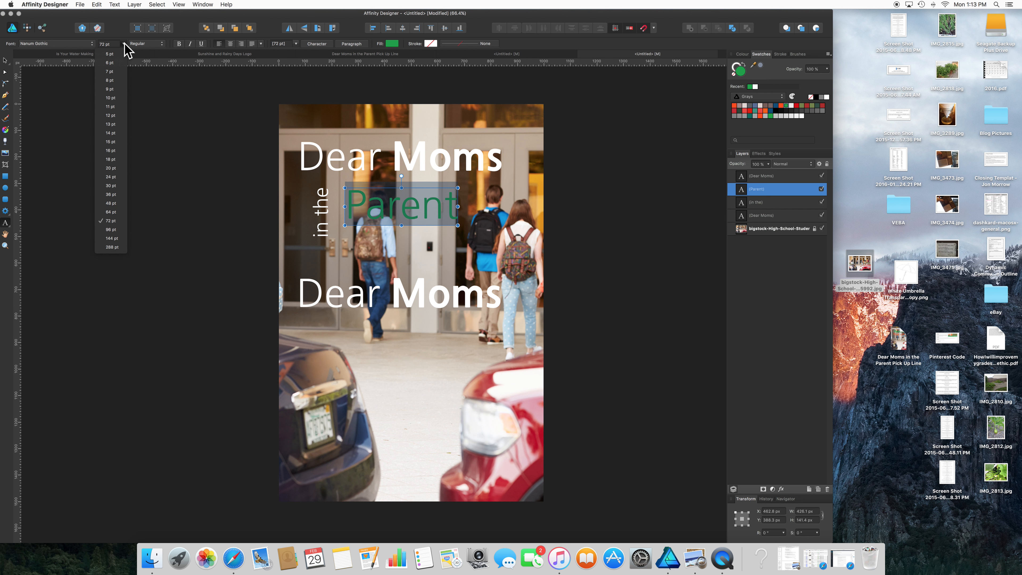
{"action": "left_click", "coordinate": [109, 230]}
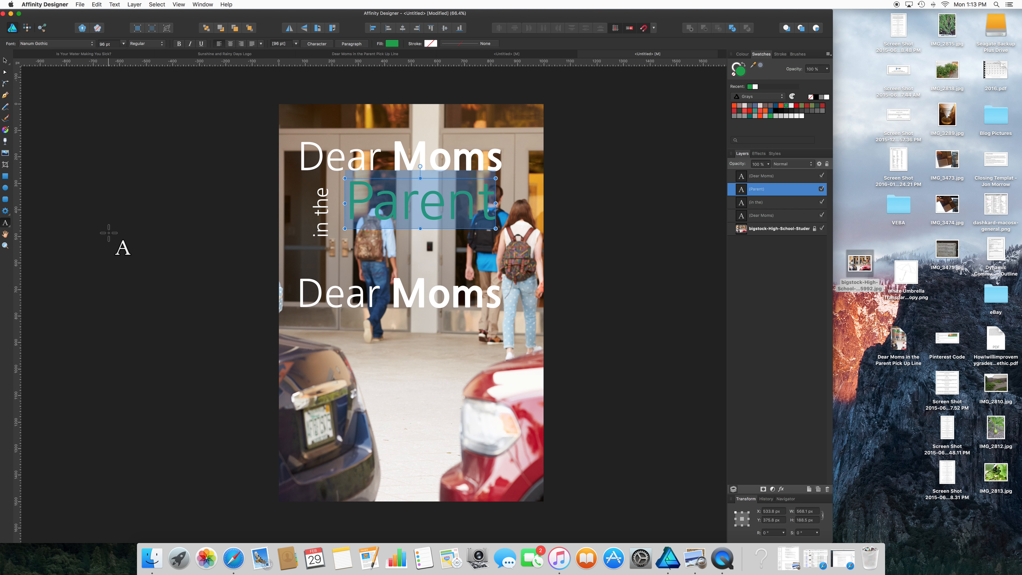
{"action": "left_click", "coordinate": [179, 43]}
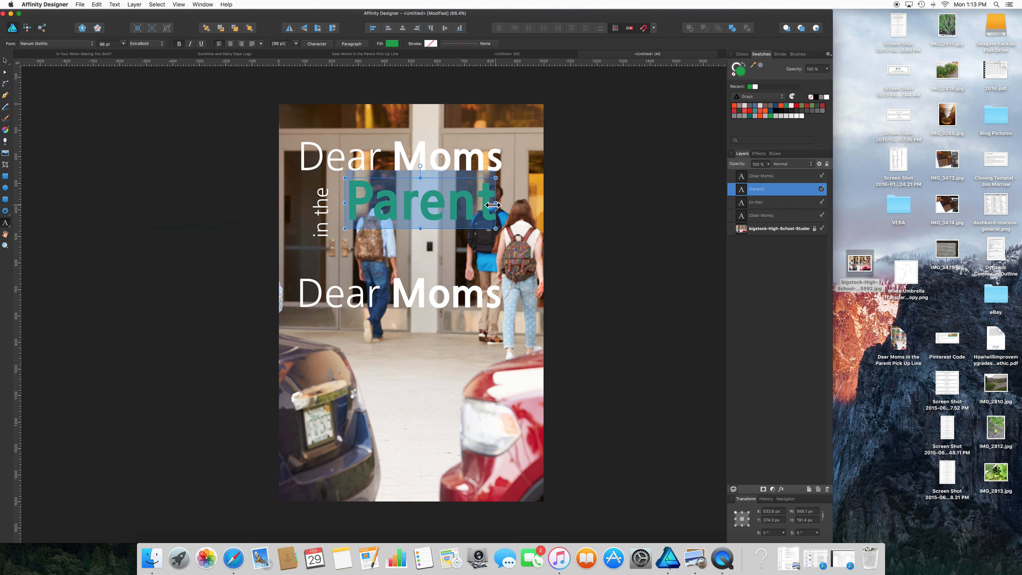
Change the green word to "Parents" and position it snugly to the right of "in the".
{"action": "key", "text": "Escape"}
{"action": "type", "text": "s"}
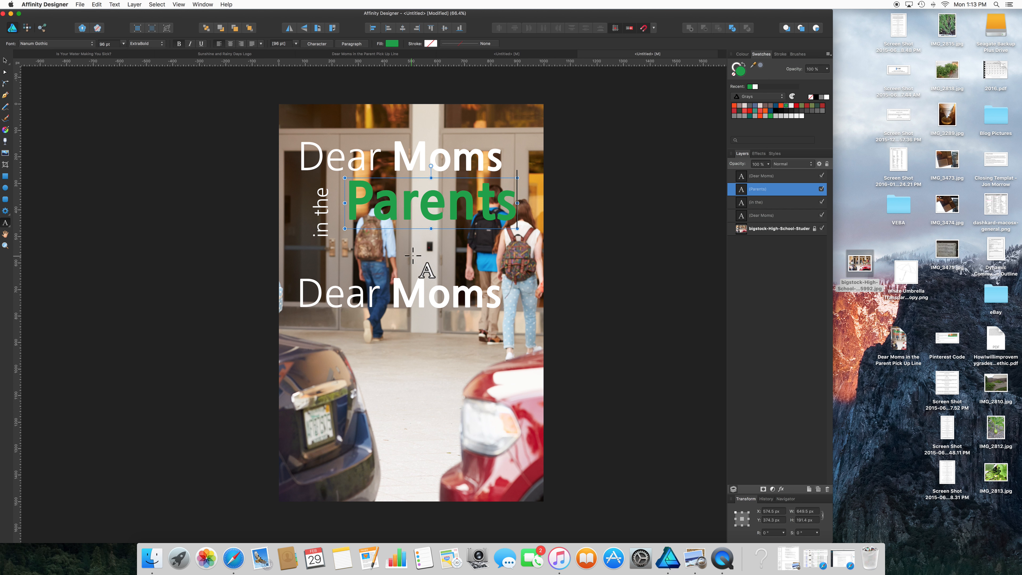
{"action": "left_click", "coordinate": [4, 60]}
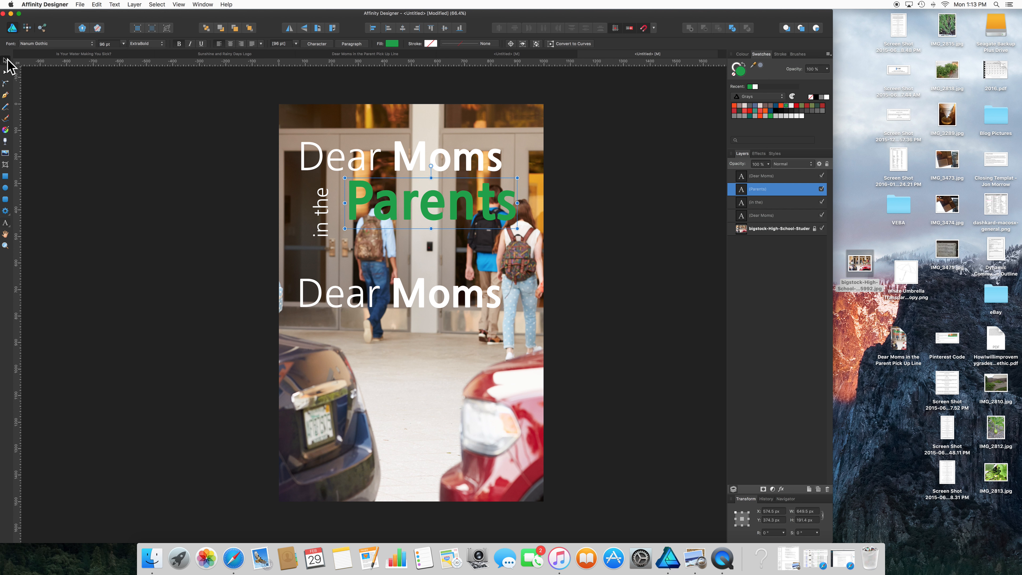
{"action": "left_click_drag", "start_coordinate": [384, 203], "coordinate": [366, 206]}
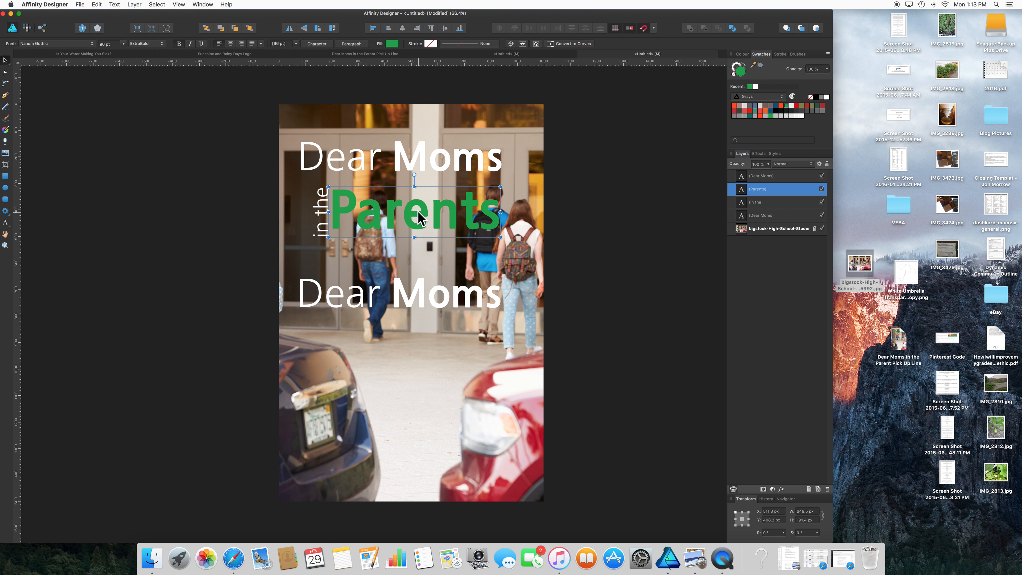
{"action": "left_click_drag", "start_coordinate": [418, 217], "coordinate": [423, 217]}
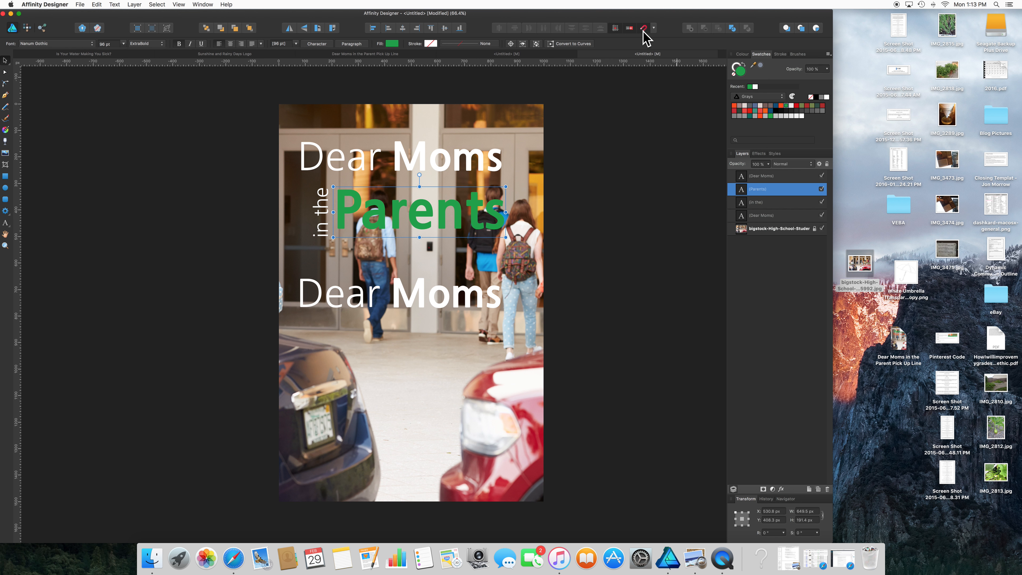
{"action": "mouse_move", "coordinate": [434, 215]}
{"action": "left_mouse_down"}
{"action": "mouse_move", "coordinate": [394, 218]}
{"action": "mouse_move", "coordinate": [451, 221]}
{"action": "mouse_move", "coordinate": [411, 237]}
{"action": "mouse_move", "coordinate": [439, 362]}
{"action": "mouse_move", "coordinate": [394, 367]}
{"action": "mouse_move", "coordinate": [448, 367]}
{"action": "mouse_move", "coordinate": [428, 212]}
{"action": "left_mouse_up"}
Shorten the vertical "in the" text to about 157 px so its ends align with the height of the green P.
{"action": "scroll", "coordinate": [307, 251], "scroll_direction": "left", "scroll_amount": 1}
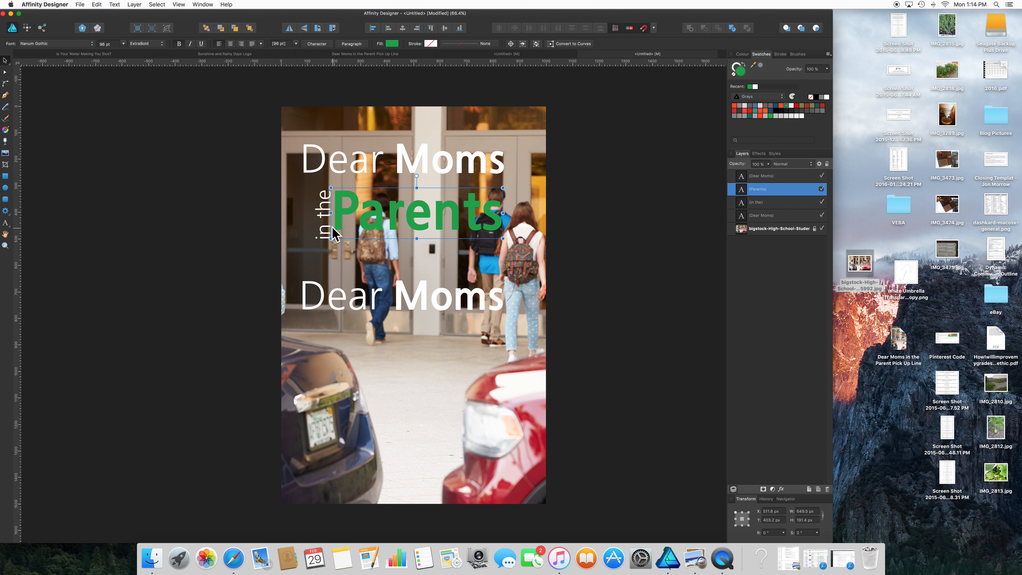
{"action": "scroll", "coordinate": [333, 228], "scroll_direction": "up", "scroll_amount": 5}
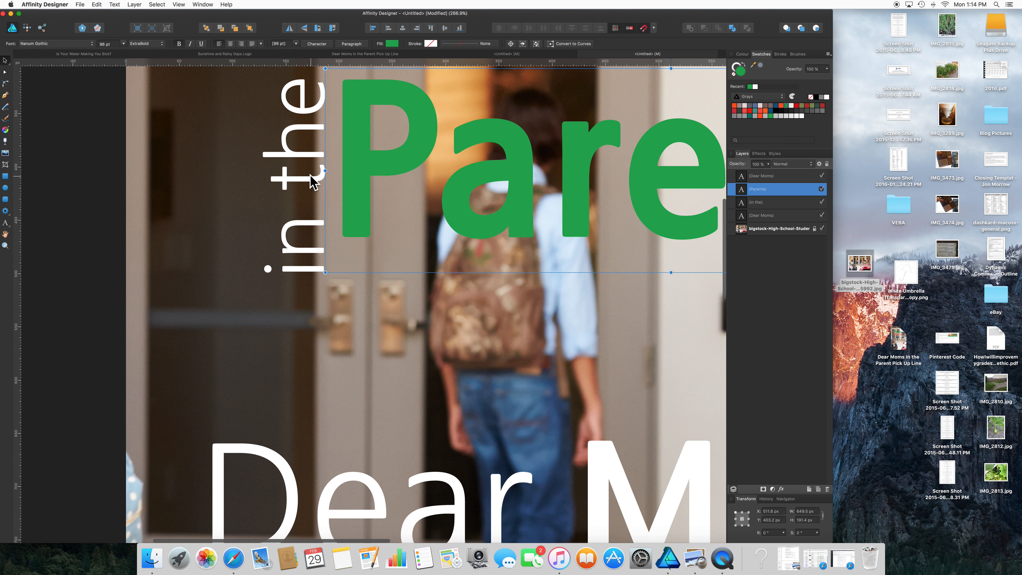
{"action": "scroll", "coordinate": [313, 182], "scroll_direction": "up", "scroll_amount": 5}
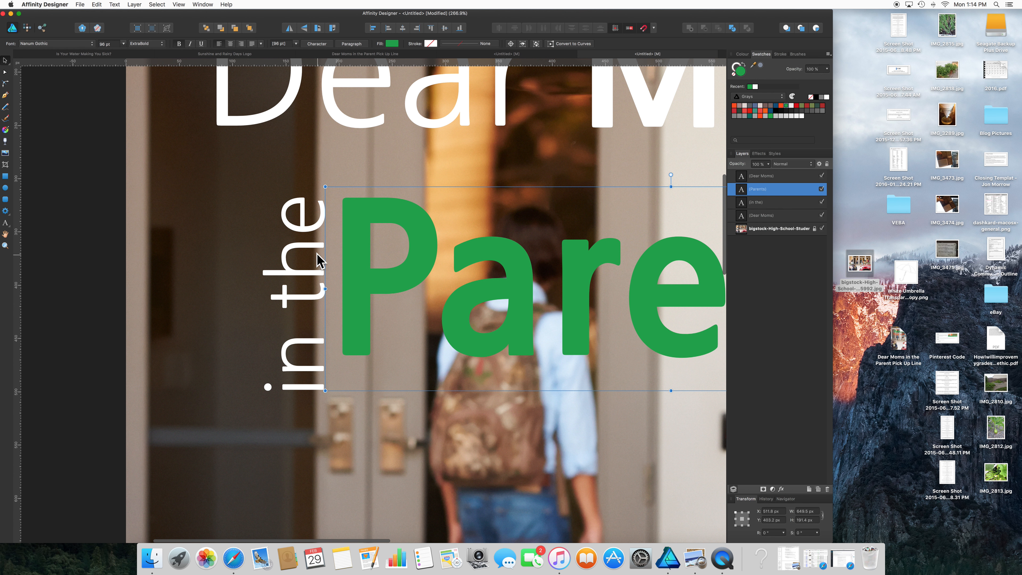
{"action": "left_click", "coordinate": [299, 274]}
{"action": "left_click_drag", "start_coordinate": [301, 400], "coordinate": [298, 362]}
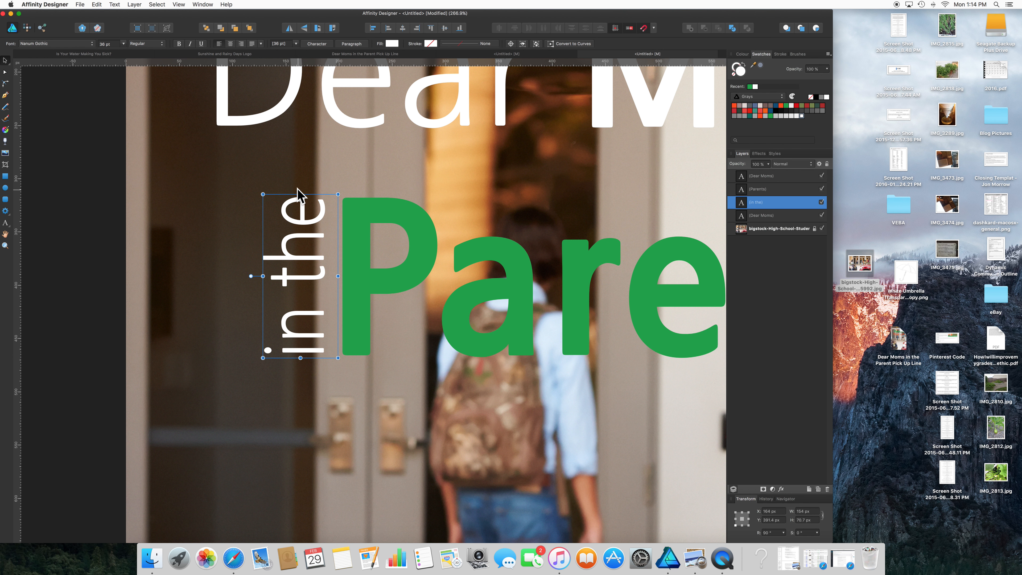
{"action": "left_click_drag", "start_coordinate": [301, 194], "coordinate": [301, 197]}
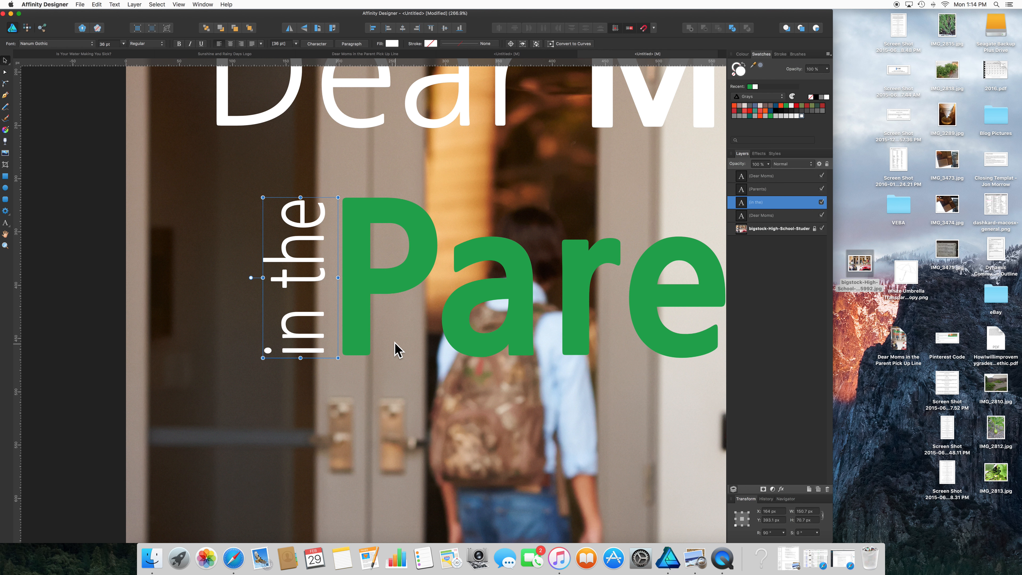
{"action": "scroll", "coordinate": [399, 349], "scroll_direction": "down", "scroll_amount": 10}
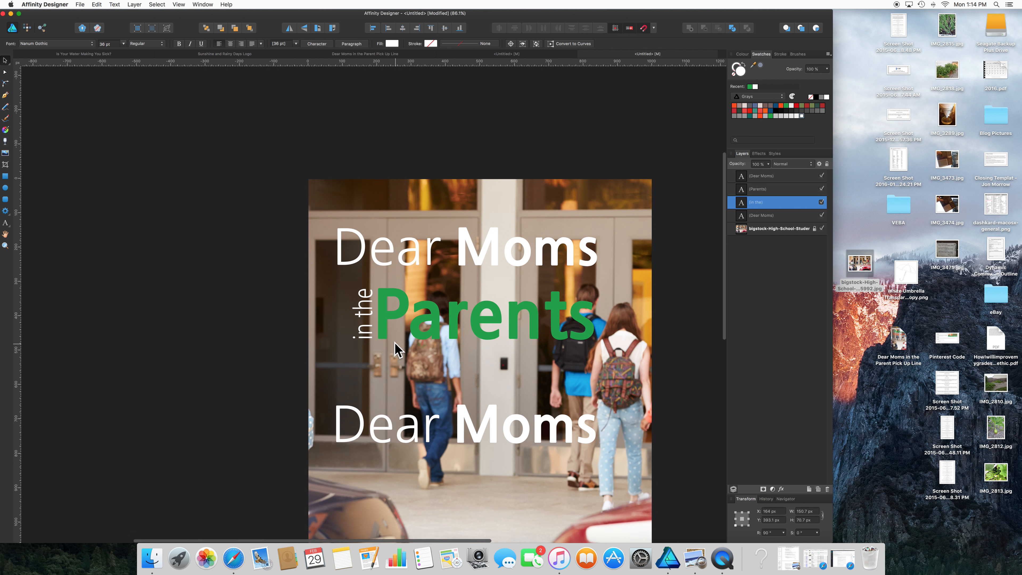
{"action": "scroll", "coordinate": [395, 350], "scroll_direction": "down", "scroll_amount": 3}
{"action": "scroll", "coordinate": [394, 349], "scroll_direction": "right", "scroll_amount": 4}
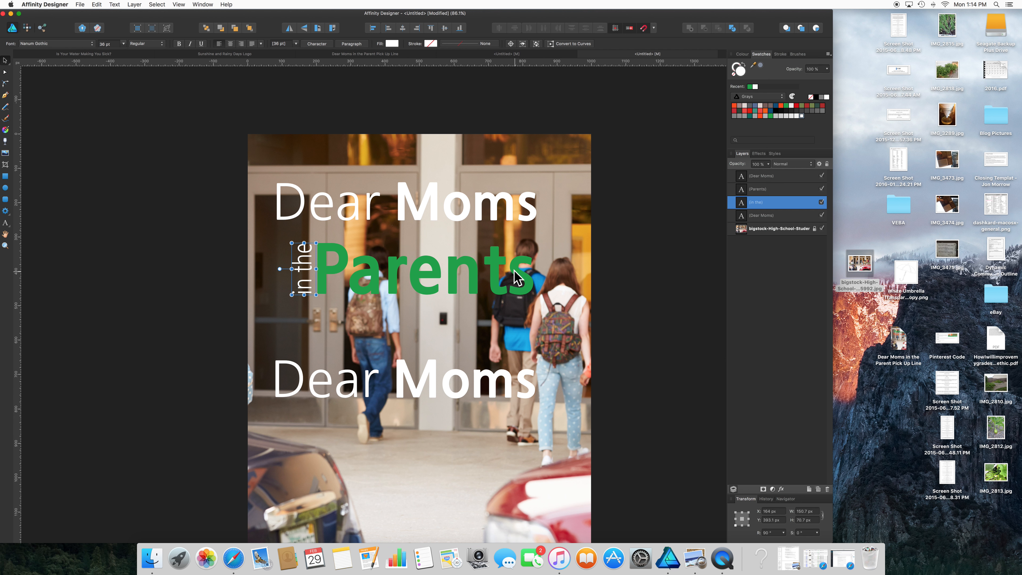
Correct the green word to "Parent" and replace the lower "Dear Moms" text with "Pick Up".
{"action": "double_click", "coordinate": [514, 270]}
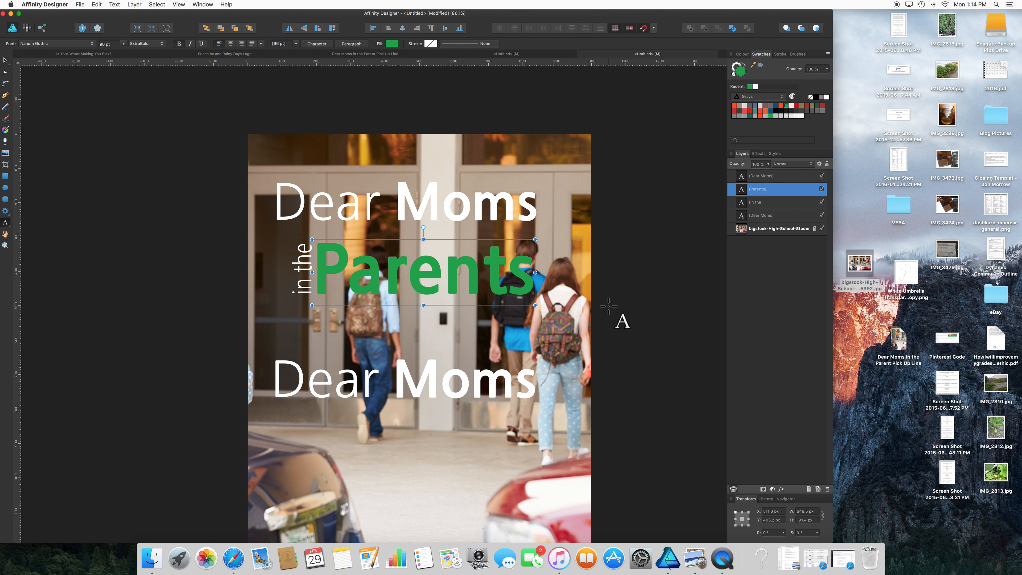
{"action": "key", "text": "Delete"}
{"action": "double_click", "coordinate": [424, 381]}
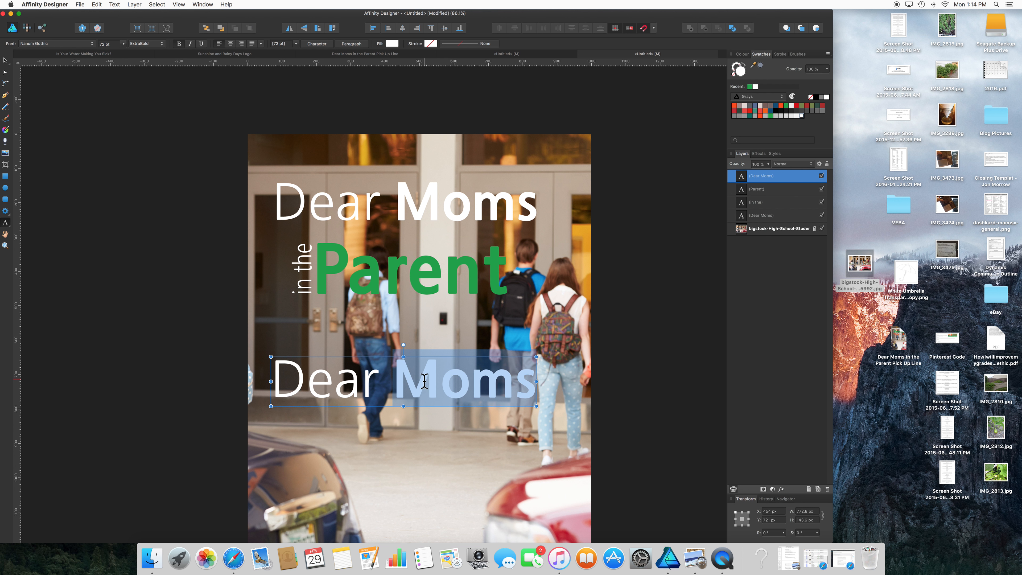
{"action": "triple_click", "coordinate": [423, 381]}
{"action": "type", "text": "Pi"}
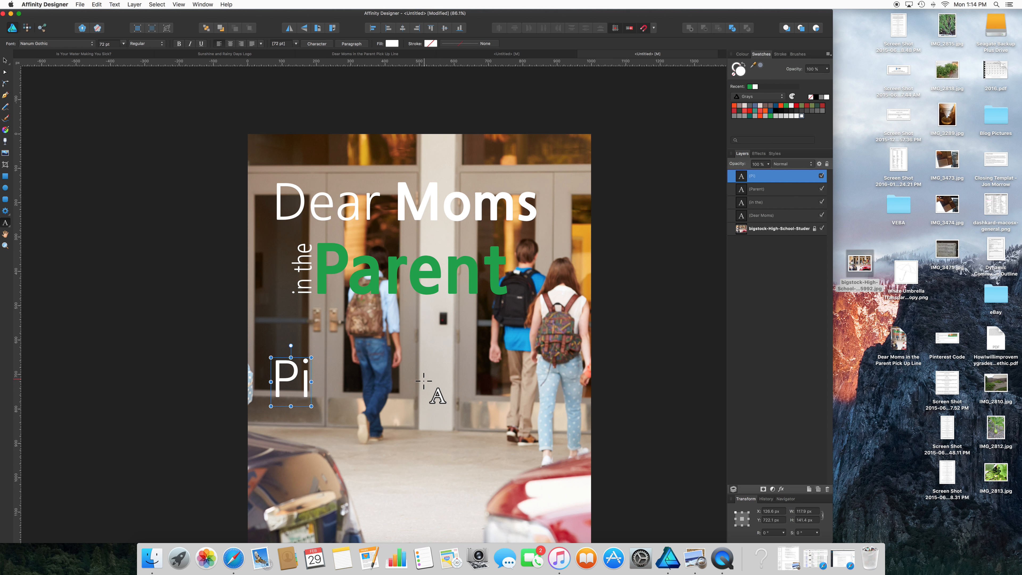
{"action": "type", "text": "ck Up"}
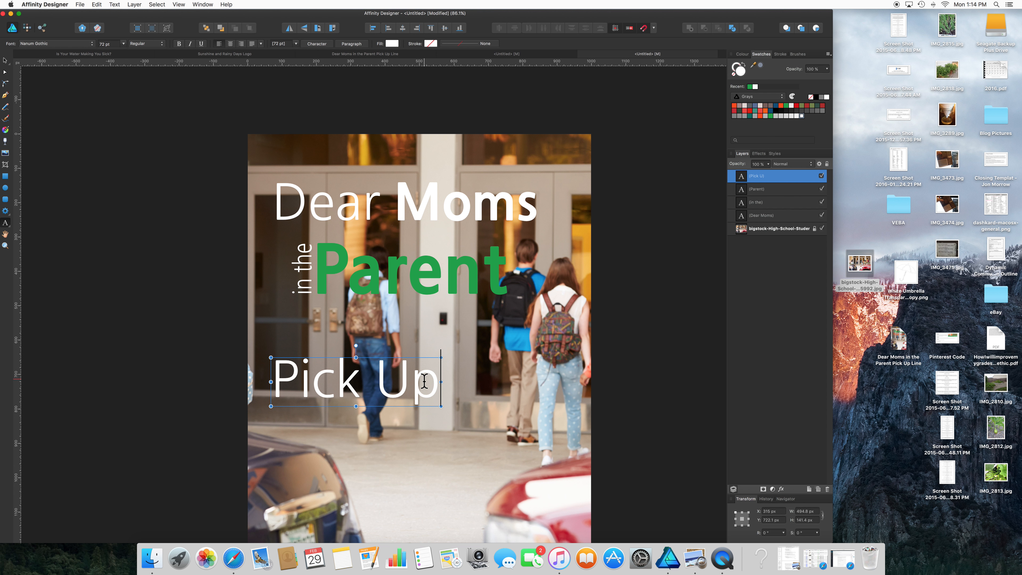
Format "Pick Up" in orange-red Nanum Pen Script at 144 pt and position it closely beneath "Parent".
{"action": "triple_click", "coordinate": [353, 384]}
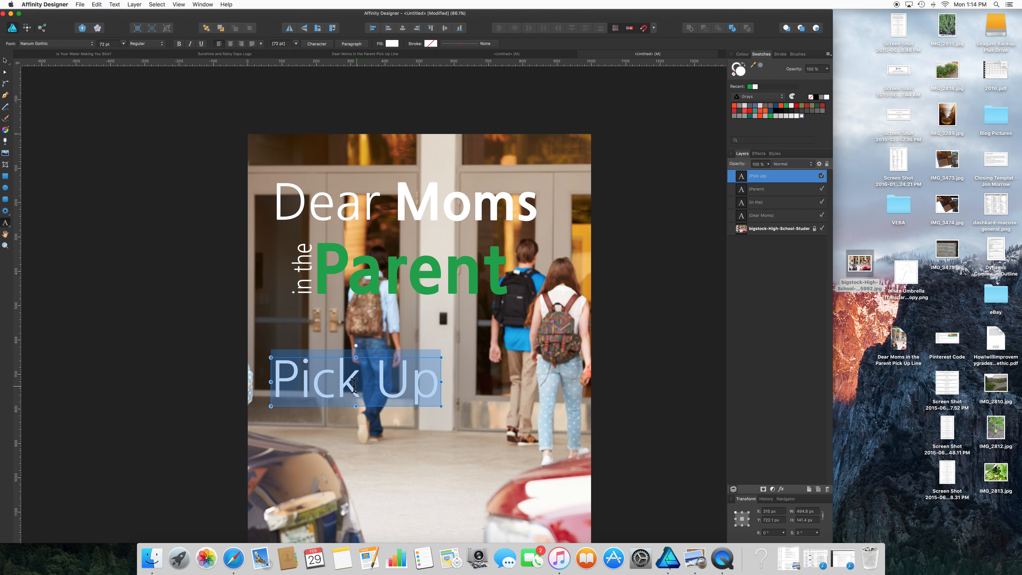
{"action": "left_click", "coordinate": [780, 107]}
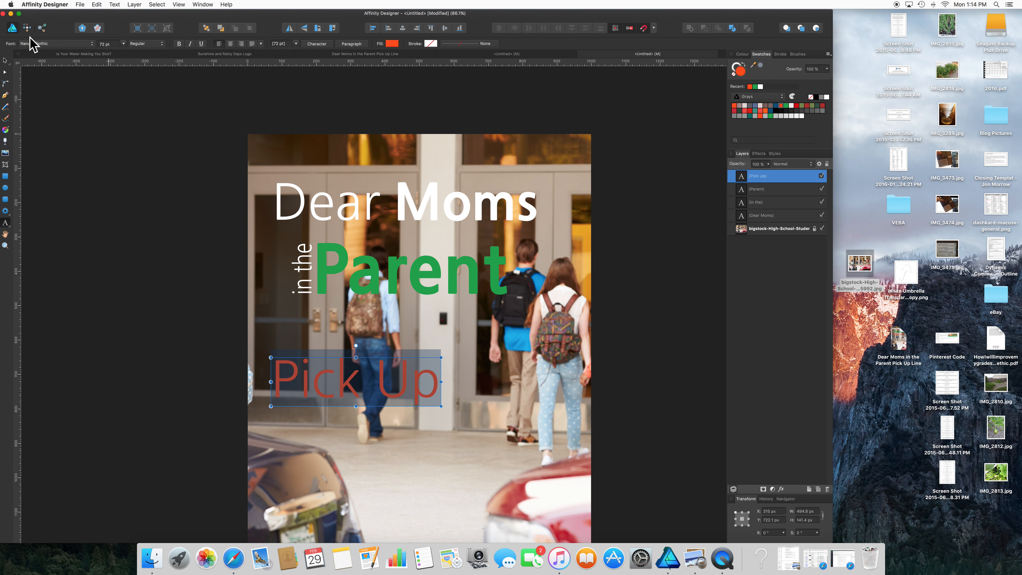
{"action": "left_click", "coordinate": [91, 44]}
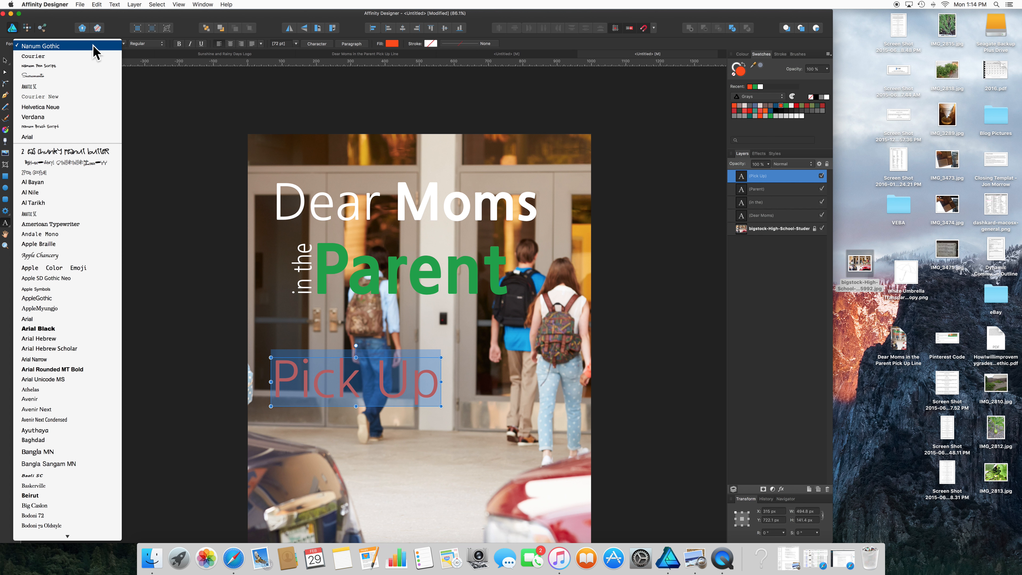
{"action": "left_click", "coordinate": [56, 65]}
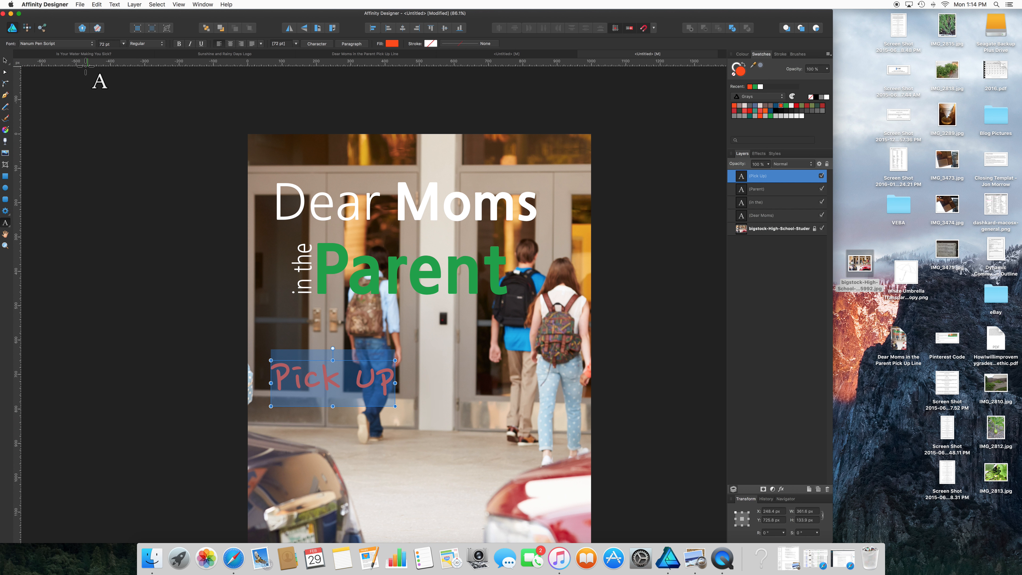
{"action": "left_click", "coordinate": [124, 44]}
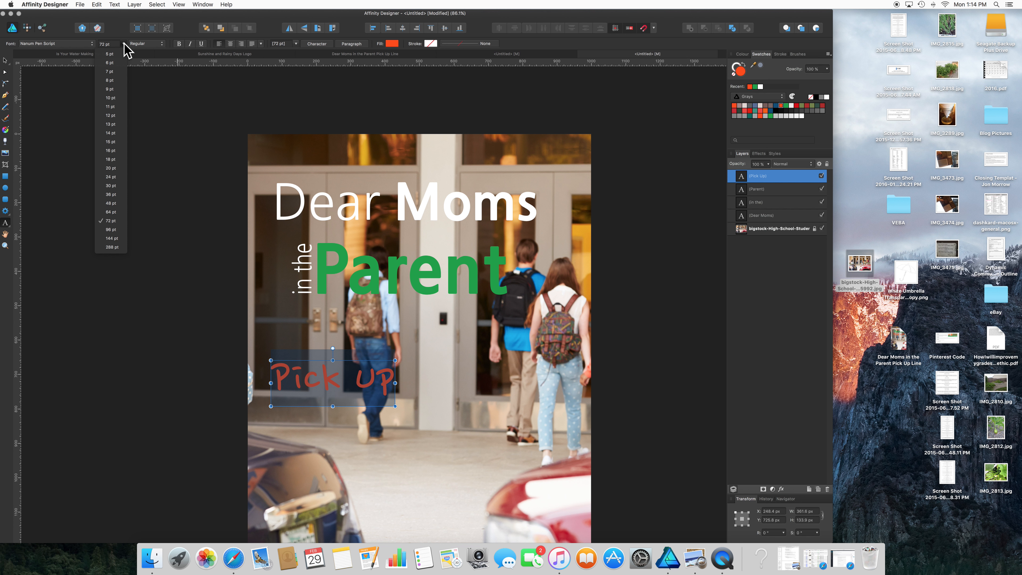
{"action": "left_click", "coordinate": [111, 238]}
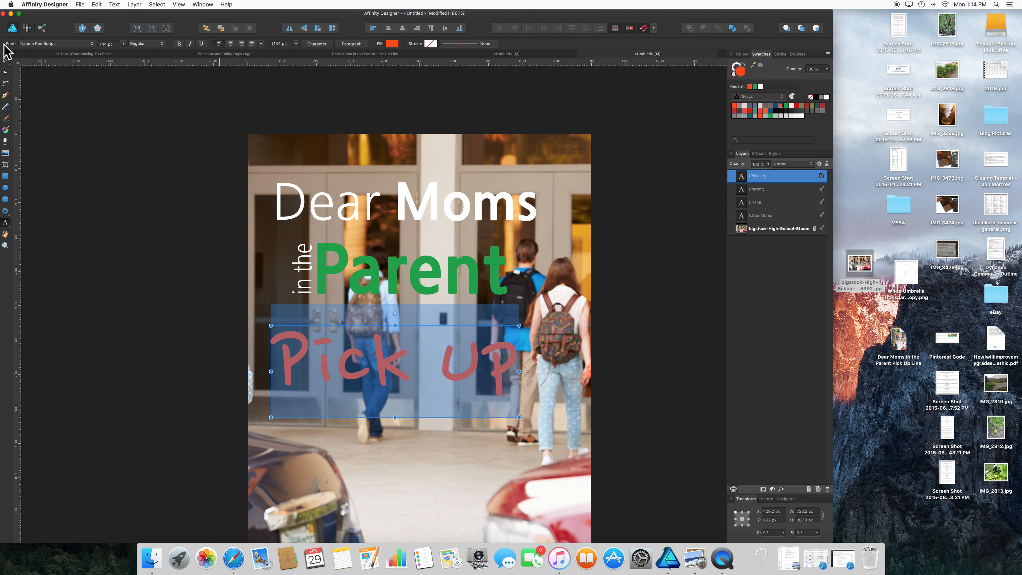
{"action": "left_click", "coordinate": [5, 60]}
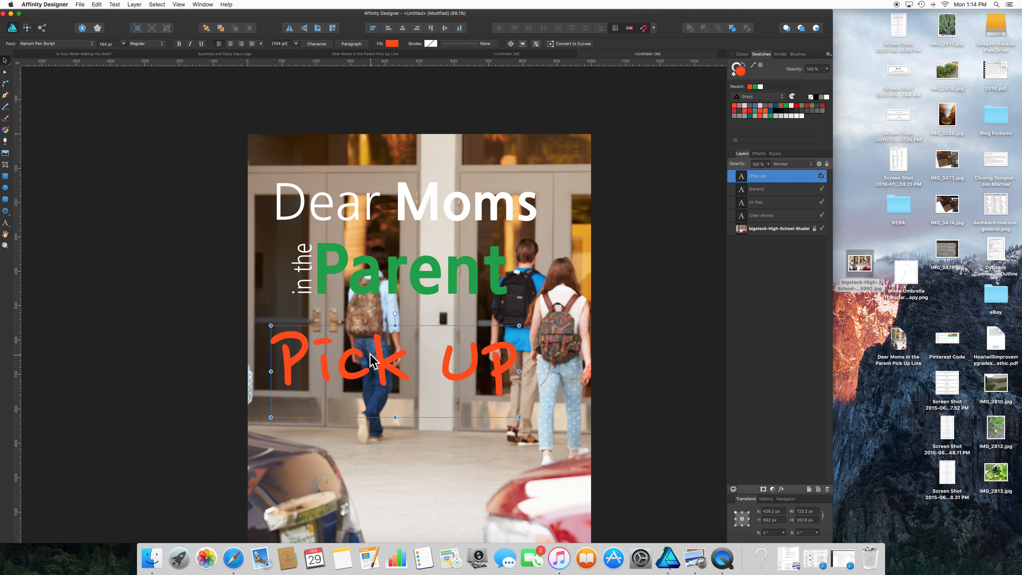
{"action": "left_click_drag", "start_coordinate": [379, 370], "coordinate": [394, 342]}
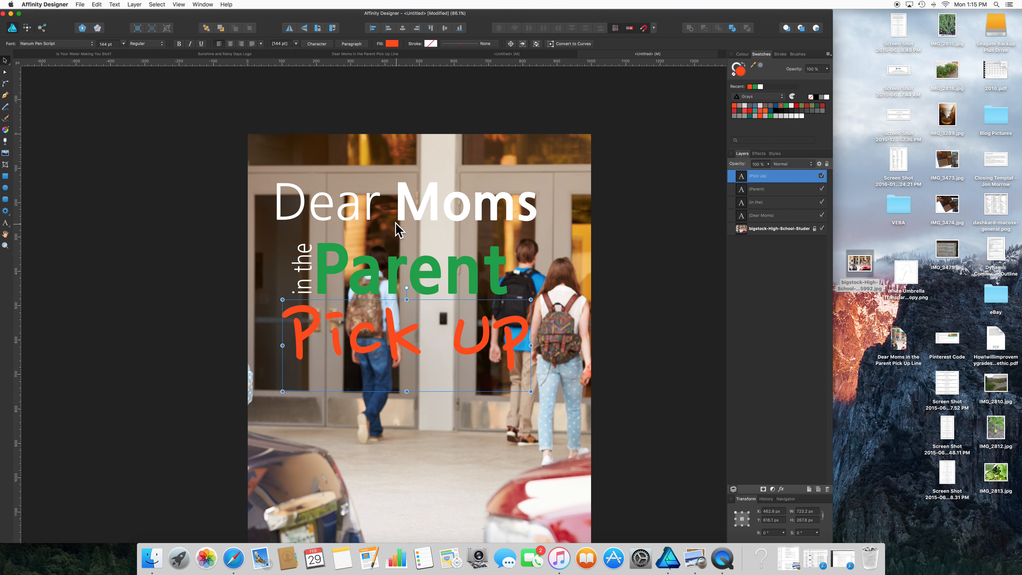
Duplicate the "Dear Moms" title below "Pick Up" and replace the copy's wording with "Line".
{"action": "left_click", "coordinate": [402, 218]}
{"action": "left_click_drag", "start_coordinate": [403, 217], "coordinate": [417, 424]}
{"action": "triple_click", "coordinate": [420, 407]}
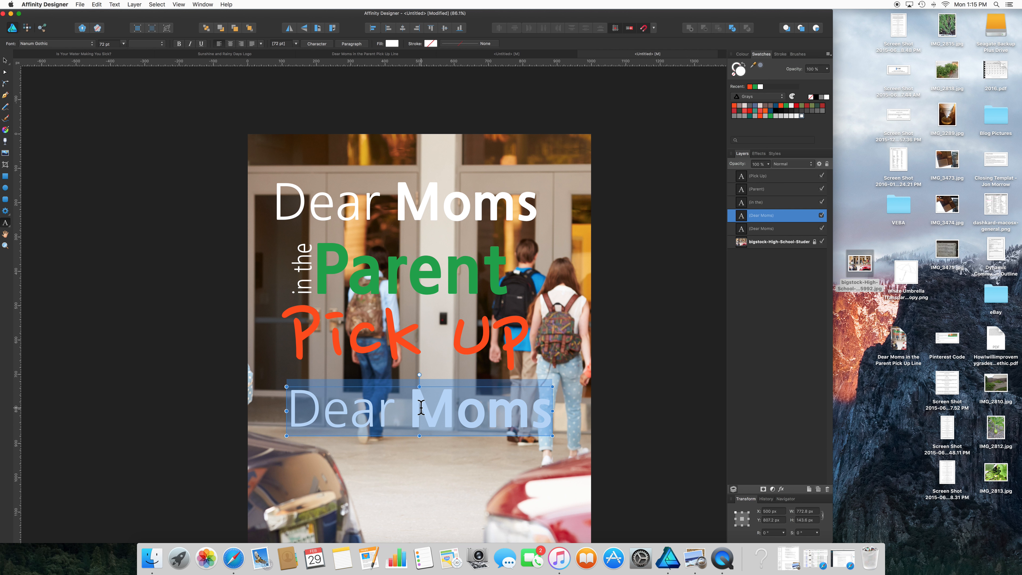
{"action": "type", "text": "Line"}
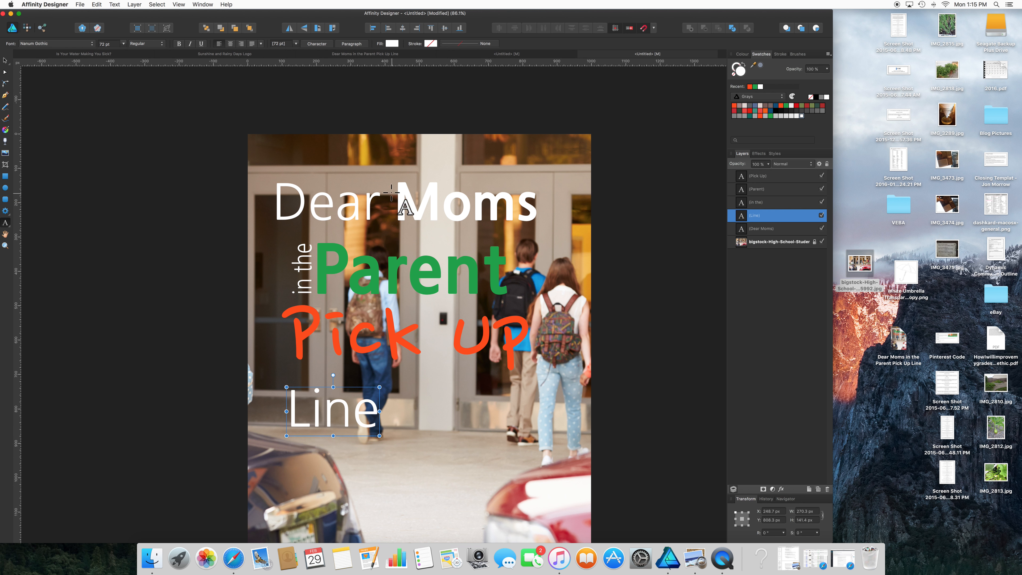
Position the "Line" text snugly beneath the right half of "Pick Up" and clear the selection.
{"action": "left_click", "coordinate": [5, 60]}
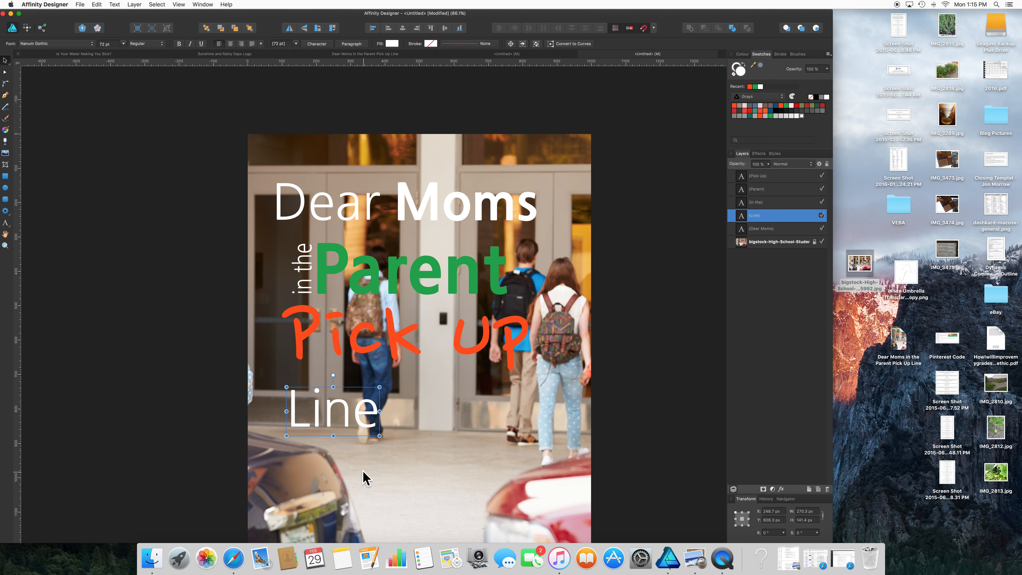
{"action": "left_click_drag", "start_coordinate": [333, 424], "coordinate": [453, 392]}
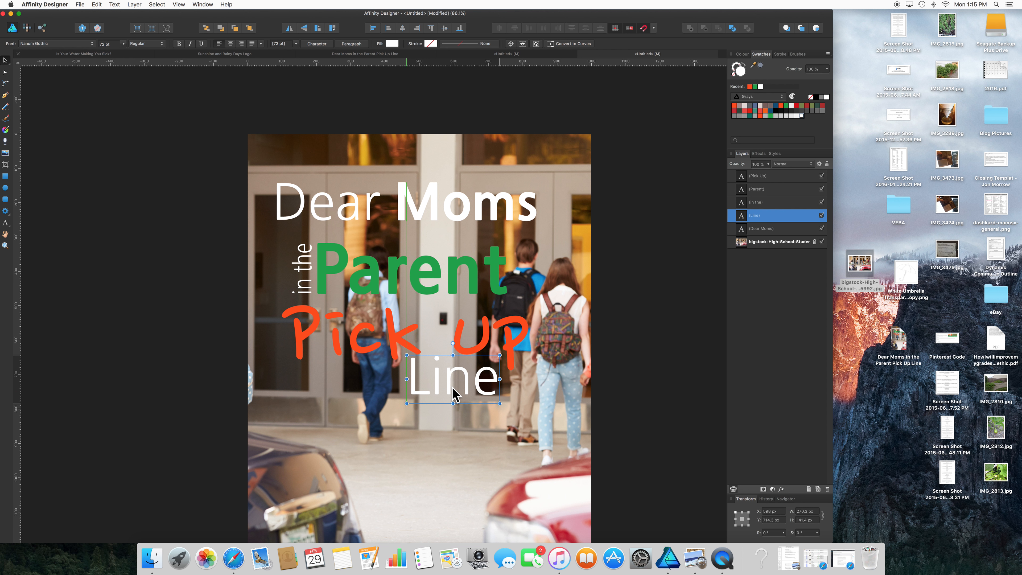
{"action": "left_click", "coordinate": [314, 473]}
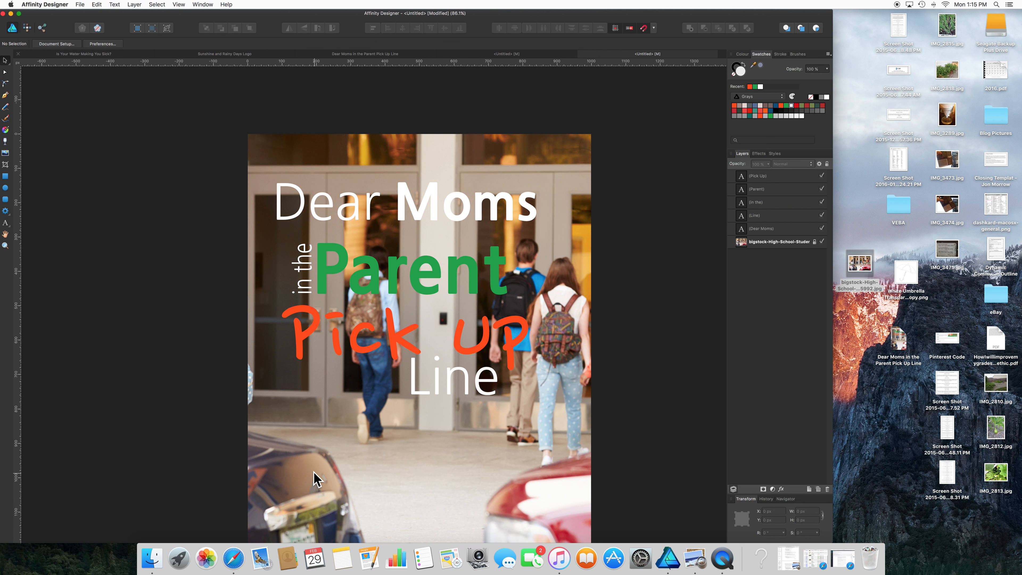
Compare the layout with the finished "Dear Moms in the Parent Pick Up Line" document, and return to the working design.
{"action": "scroll", "coordinate": [314, 472], "scroll_direction": "down", "scroll_amount": 5}
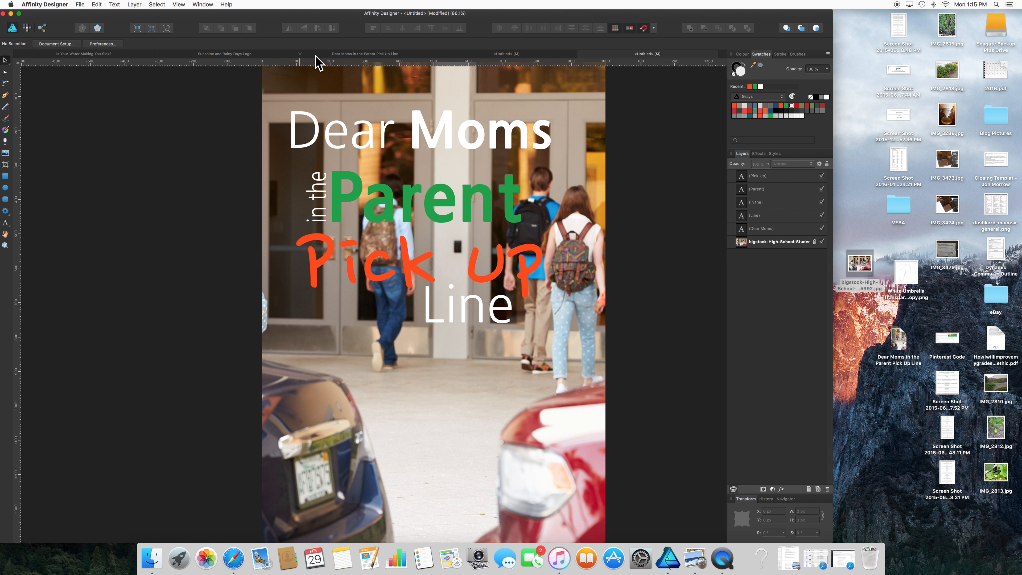
{"action": "left_click", "coordinate": [331, 57]}
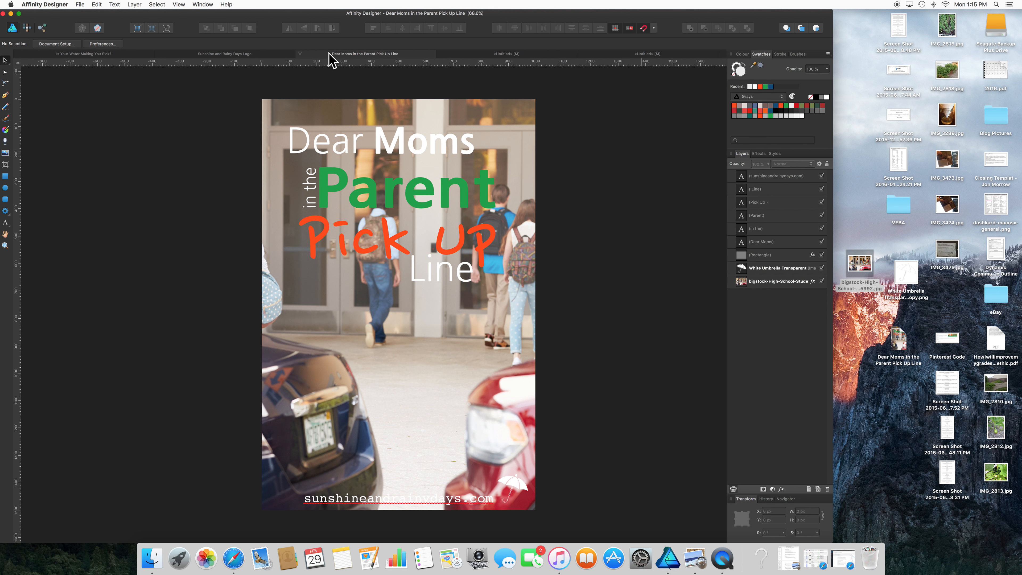
{"action": "left_click", "coordinate": [629, 55]}
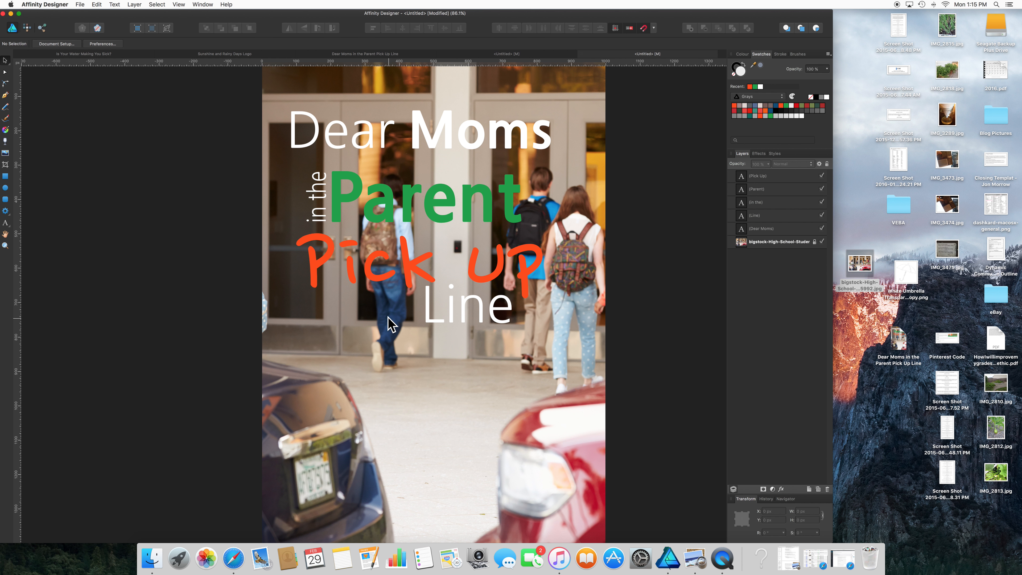
Draw a white rectangle about 1235 by 847 px over the title area and set its opacity to 25%.
{"action": "scroll", "coordinate": [387, 314], "scroll_direction": "up", "scroll_amount": 5}
{"action": "scroll", "coordinate": [387, 313], "scroll_direction": "down", "scroll_amount": 4}
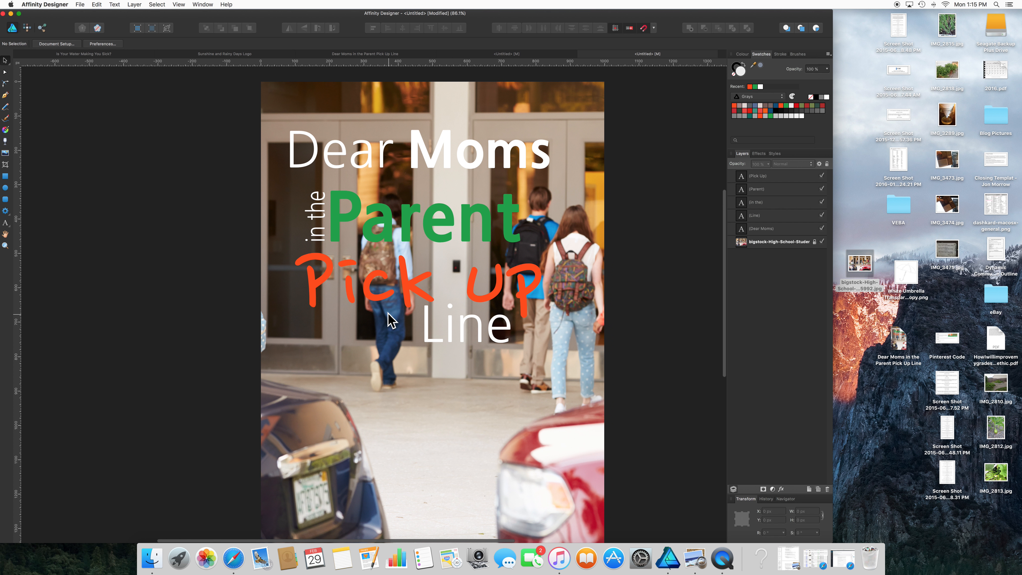
{"action": "scroll", "coordinate": [387, 313], "scroll_direction": "down", "scroll_amount": 2}
{"action": "scroll", "coordinate": [389, 319], "scroll_direction": "down", "scroll_amount": 3}
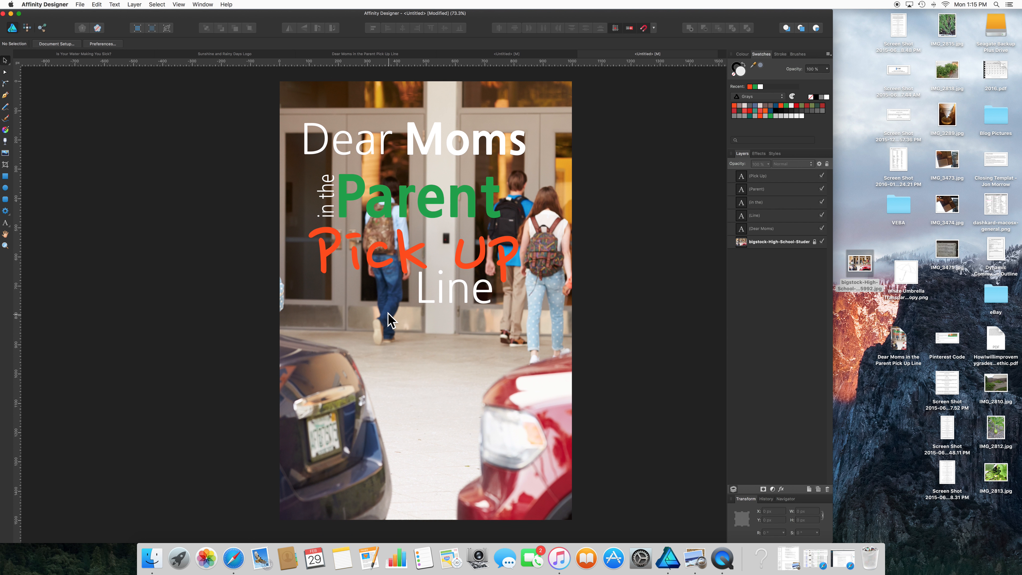
{"action": "scroll", "coordinate": [389, 319], "scroll_direction": "up", "scroll_amount": 2}
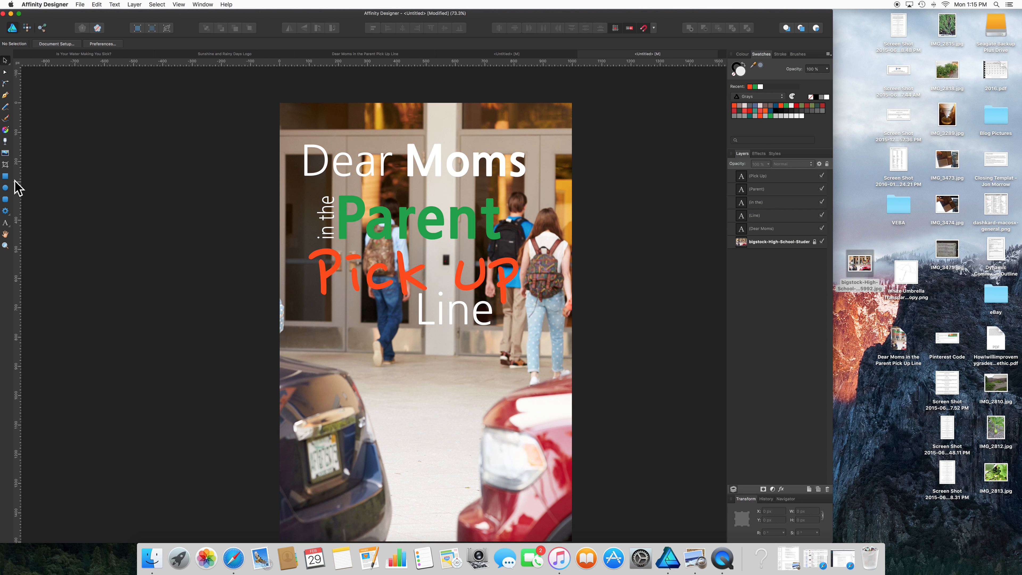
{"action": "left_click", "coordinate": [6, 177]}
{"action": "left_click_drag", "start_coordinate": [265, 101], "coordinate": [627, 348]}
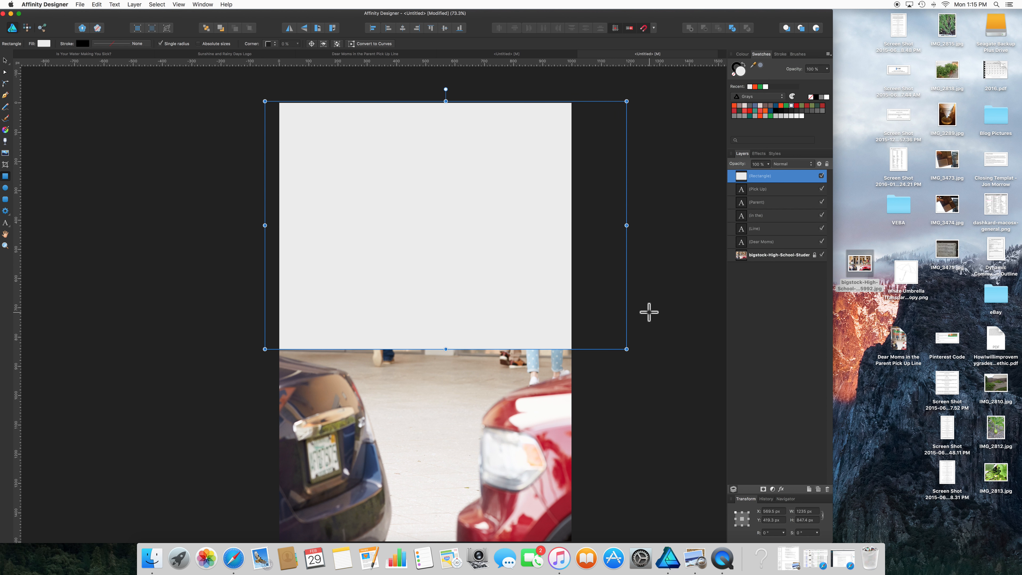
{"action": "left_click", "coordinate": [769, 165]}
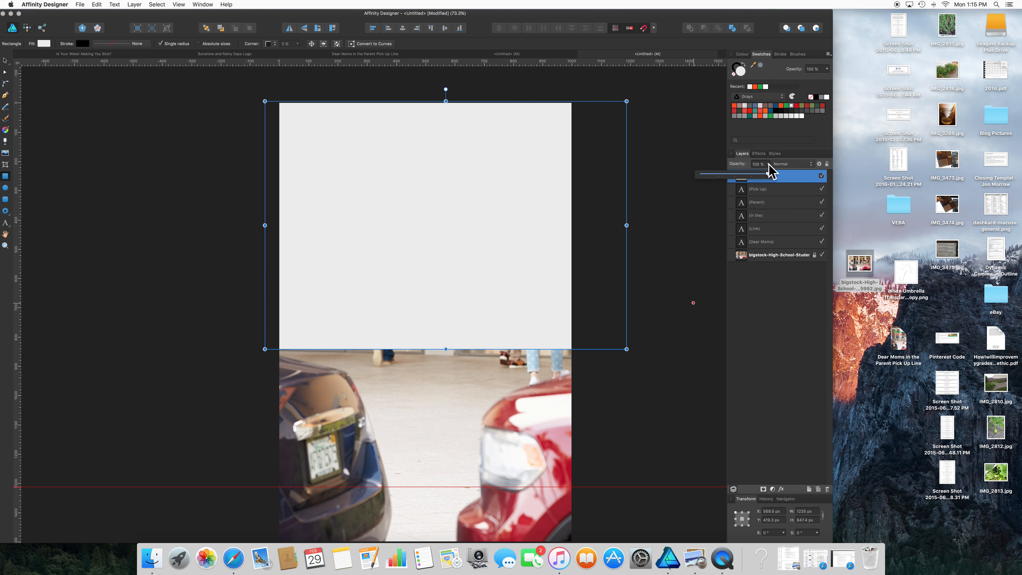
{"action": "left_click_drag", "start_coordinate": [763, 174], "coordinate": [725, 174]}
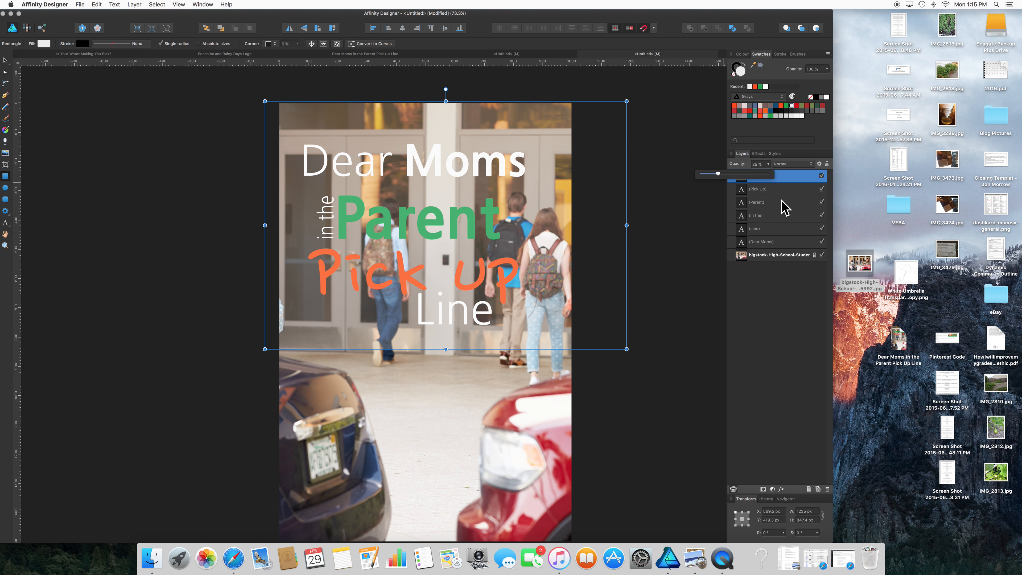
Send the semi-transparent rectangle to the back of the layer stack.
{"action": "right_click", "coordinate": [591, 241]}
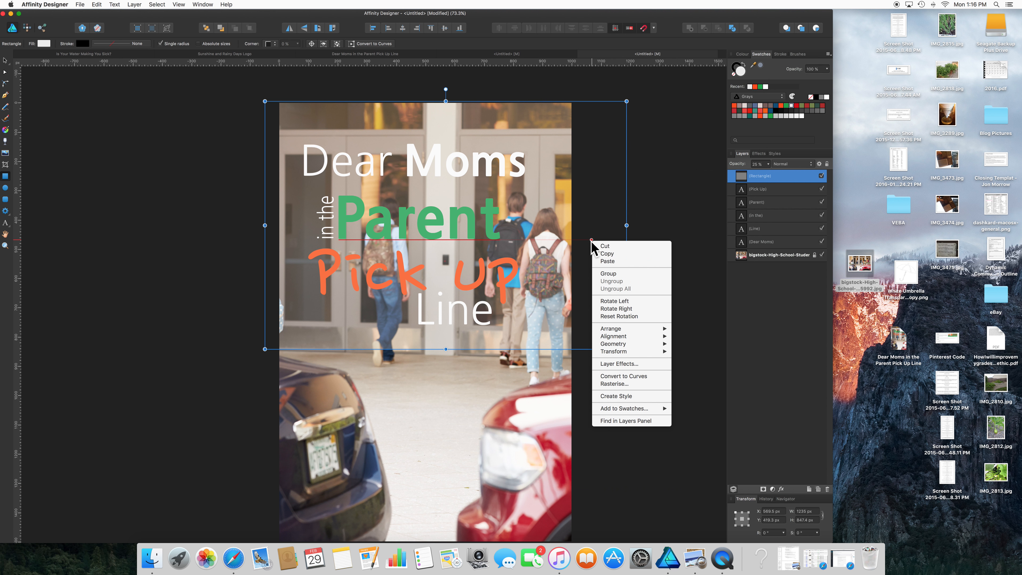
{"action": "mouse_move", "coordinate": [625, 339]}
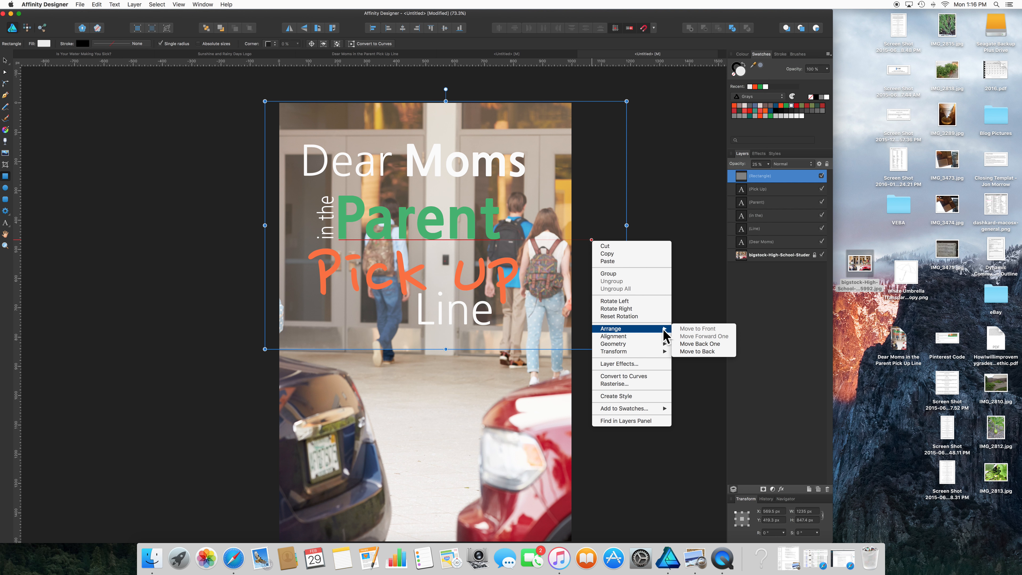
{"action": "left_click", "coordinate": [697, 351]}
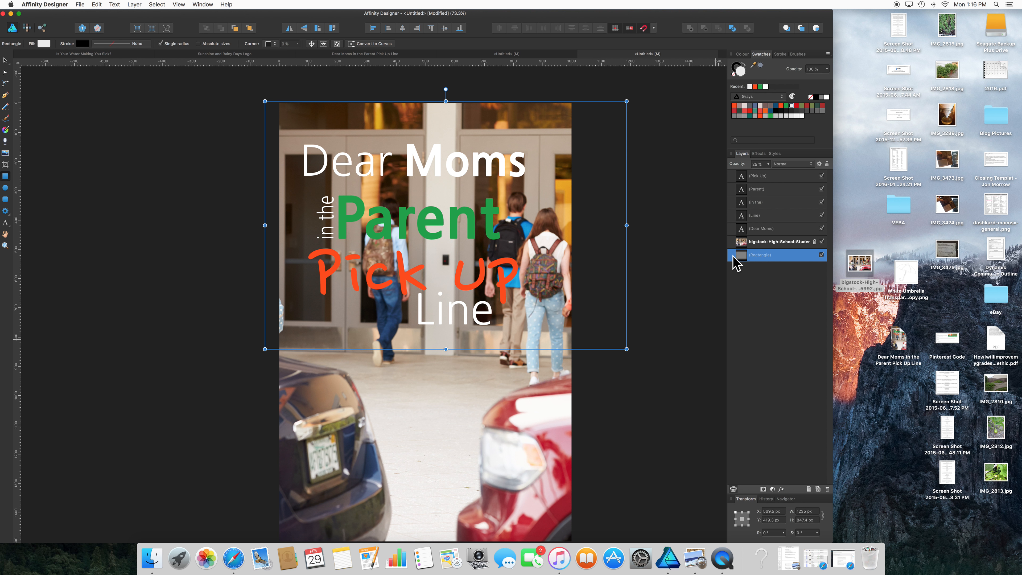
{"action": "mouse_move", "coordinate": [731, 261]}
{"action": "left_mouse_down"}
{"action": "mouse_move", "coordinate": [720, 241]}
{"action": "mouse_move", "coordinate": [688, 267]}
{"action": "mouse_move", "coordinate": [732, 256]}
{"action": "mouse_move", "coordinate": [720, 230]}
{"action": "mouse_move", "coordinate": [730, 269]}
{"action": "mouse_move", "coordinate": [721, 275]}
{"action": "mouse_move", "coordinate": [732, 287]}
{"action": "mouse_move", "coordinate": [724, 272]}
{"action": "left_mouse_up"}
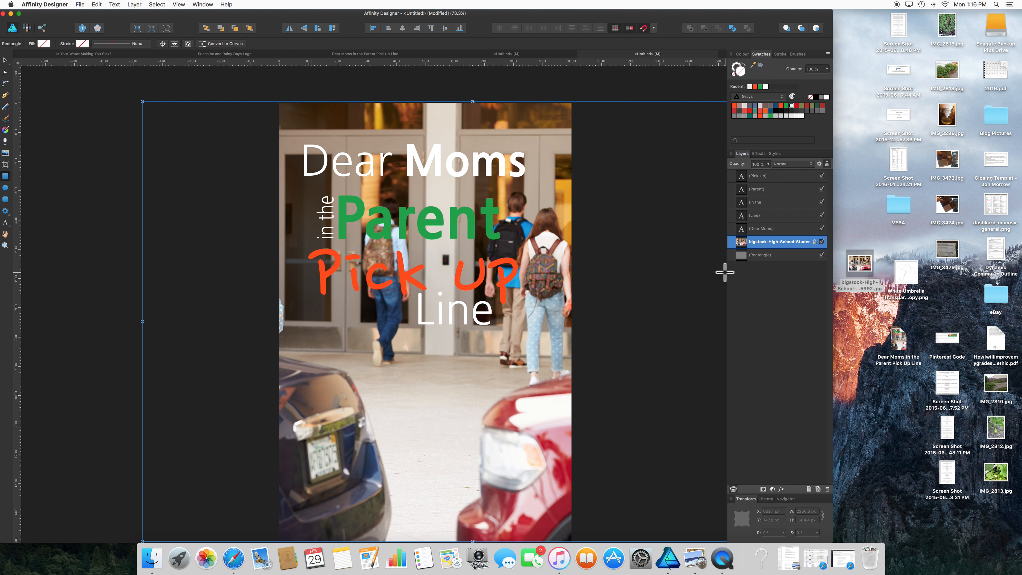
{"action": "left_click", "coordinate": [744, 256]}
{"action": "right_click", "coordinate": [744, 257]}
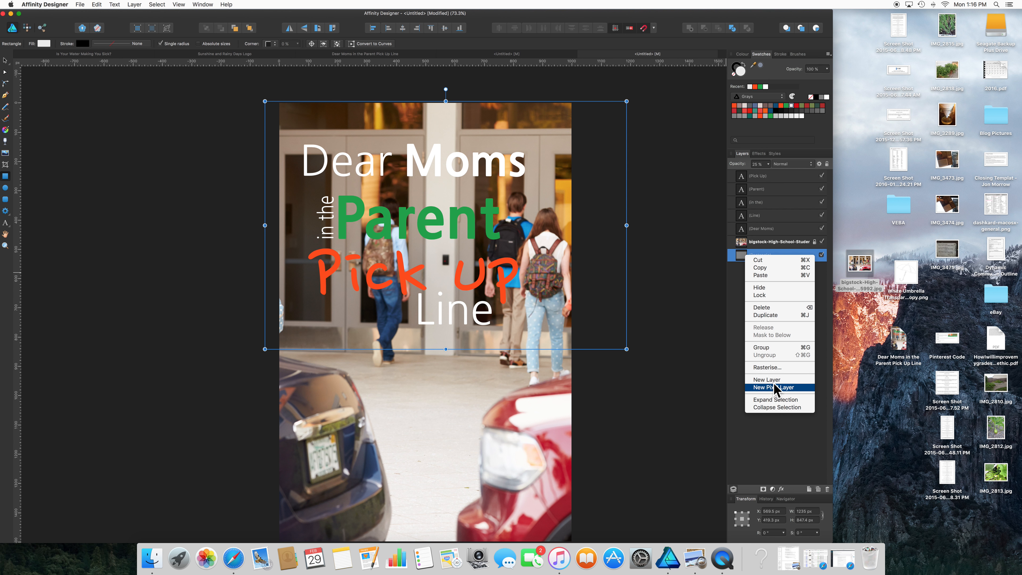
{"action": "right_click", "coordinate": [738, 259]}
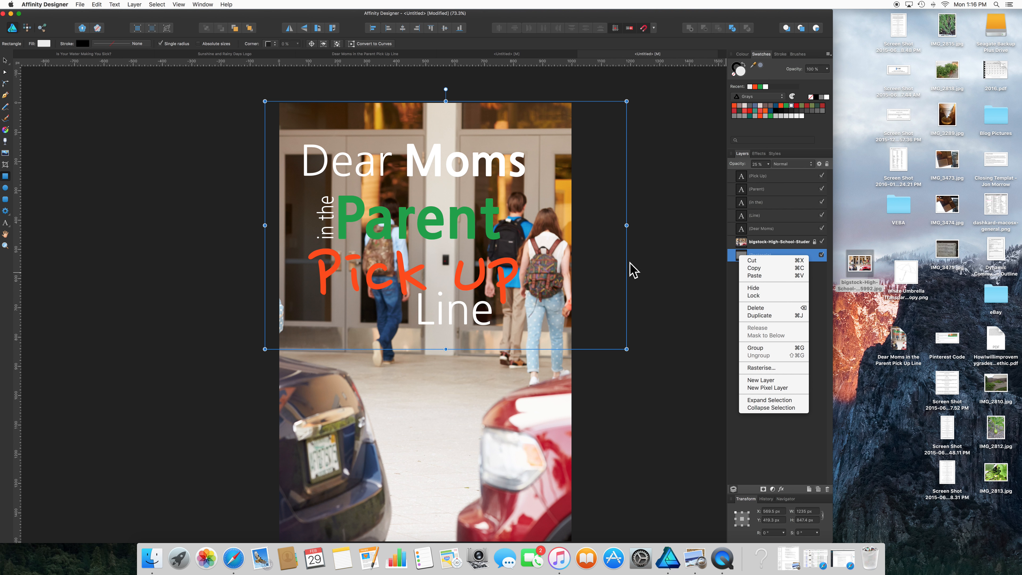
Move the rectangle forward one level so it sits above the school photo and behind the title text.
{"action": "right_click", "coordinate": [572, 253]}
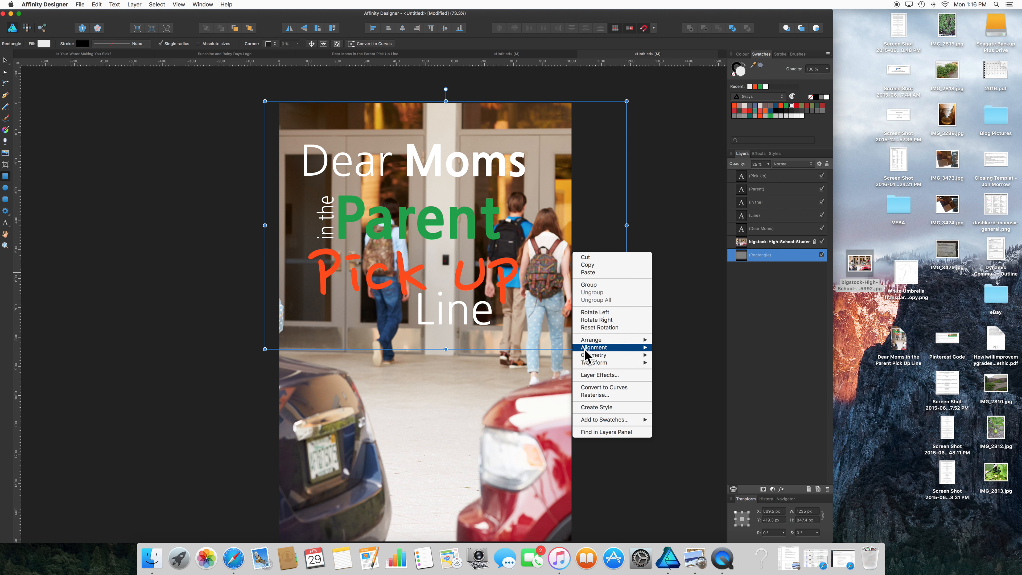
{"action": "mouse_move", "coordinate": [591, 340]}
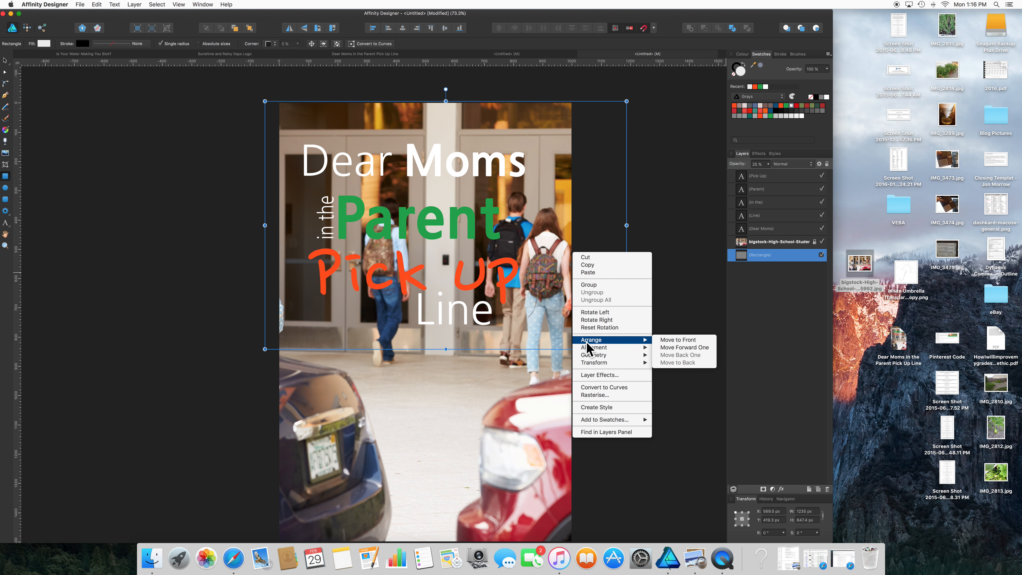
{"action": "left_click", "coordinate": [675, 348]}
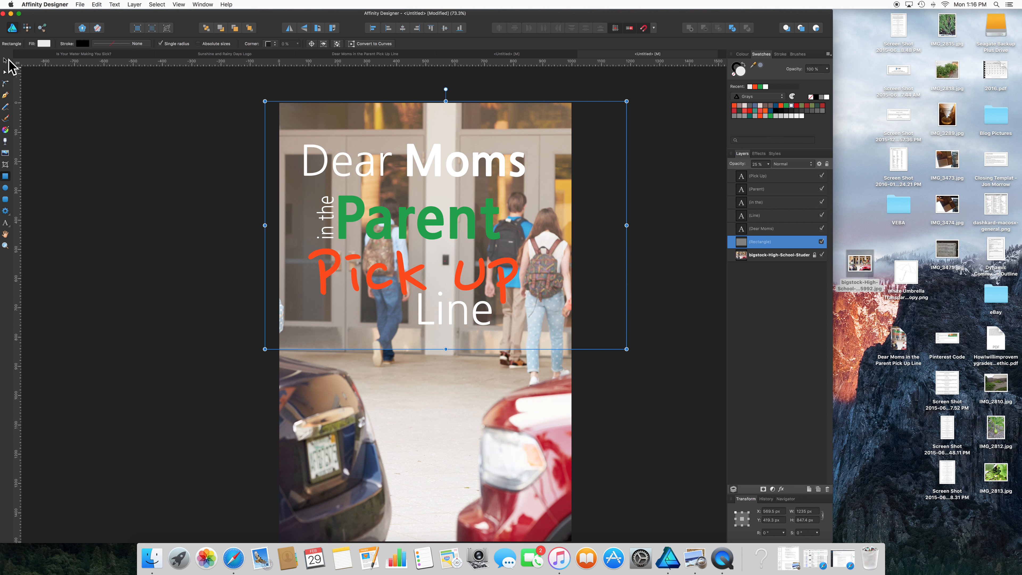
Move the translucent white rectangle to the horizontal centre of the page, at X 500 px and Y about 393 px.
{"action": "left_click", "coordinate": [195, 165]}
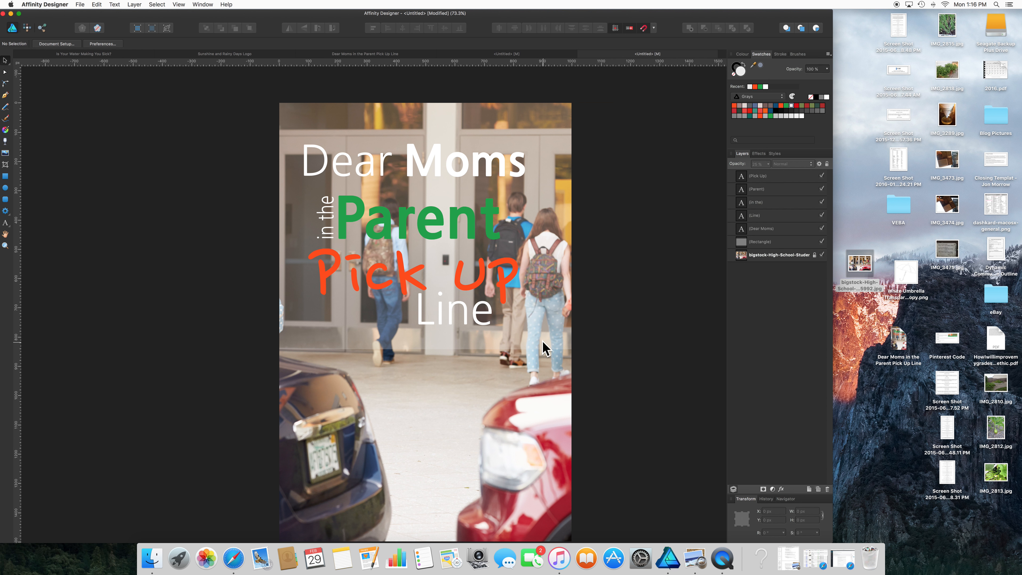
{"action": "left_click", "coordinate": [401, 337]}
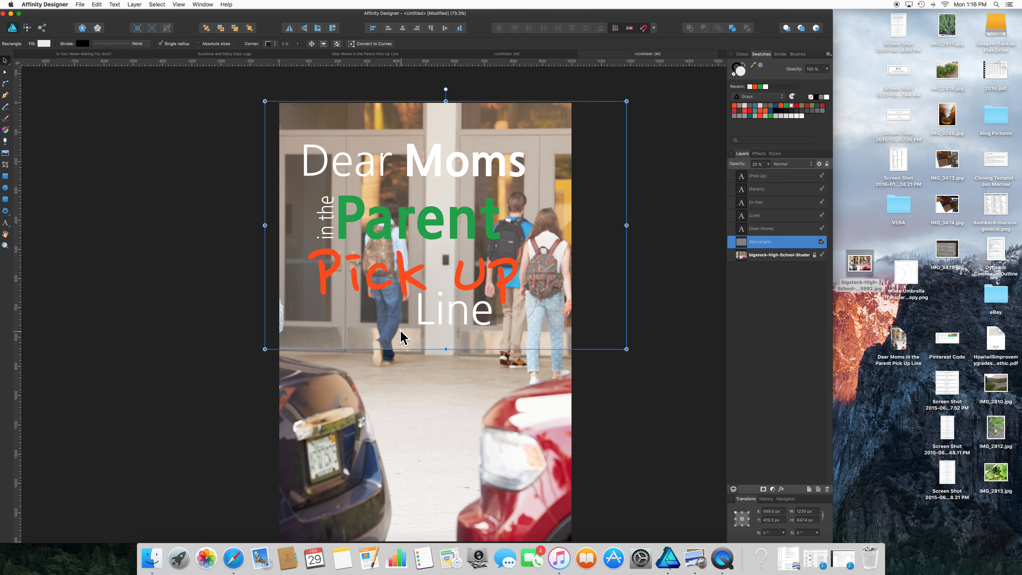
{"action": "left_click_drag", "start_coordinate": [403, 329], "coordinate": [383, 323]}
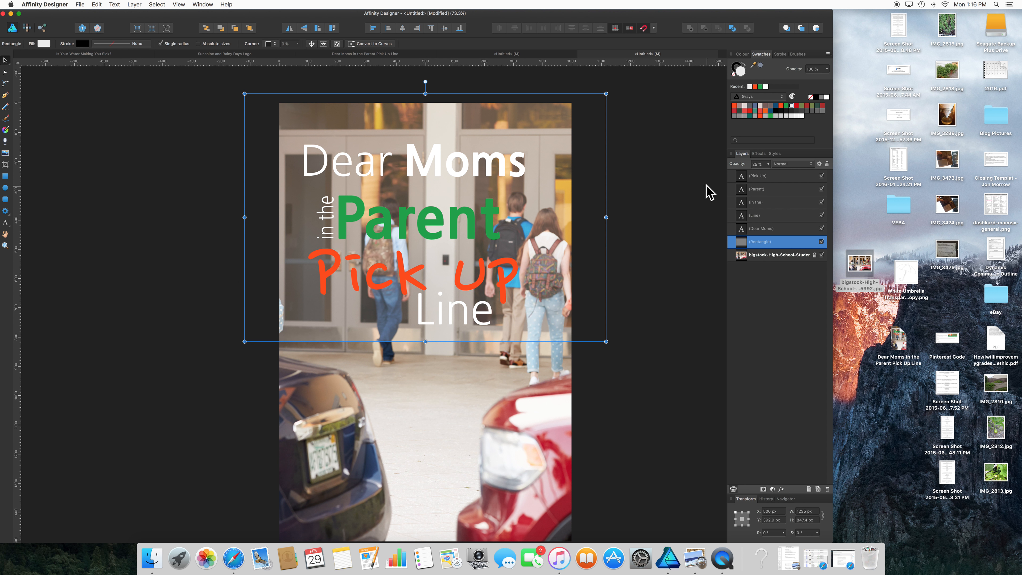
Soften the white rectangle's edges with a Gaussian Blur of about 10.1 px radius, and deselect it.
{"action": "left_click", "coordinate": [758, 153]}
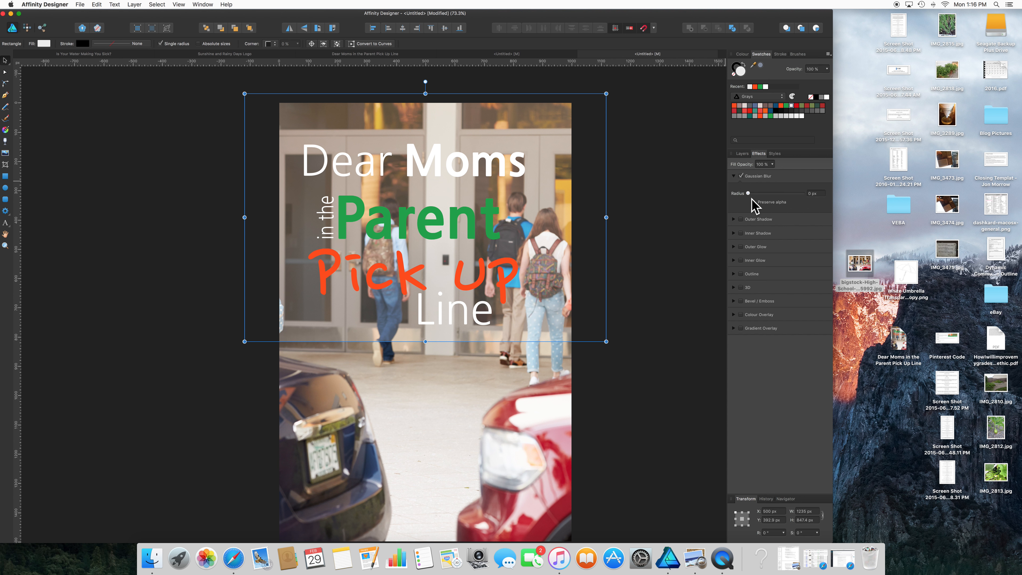
{"action": "left_click_drag", "start_coordinate": [749, 194], "coordinate": [767, 194]}
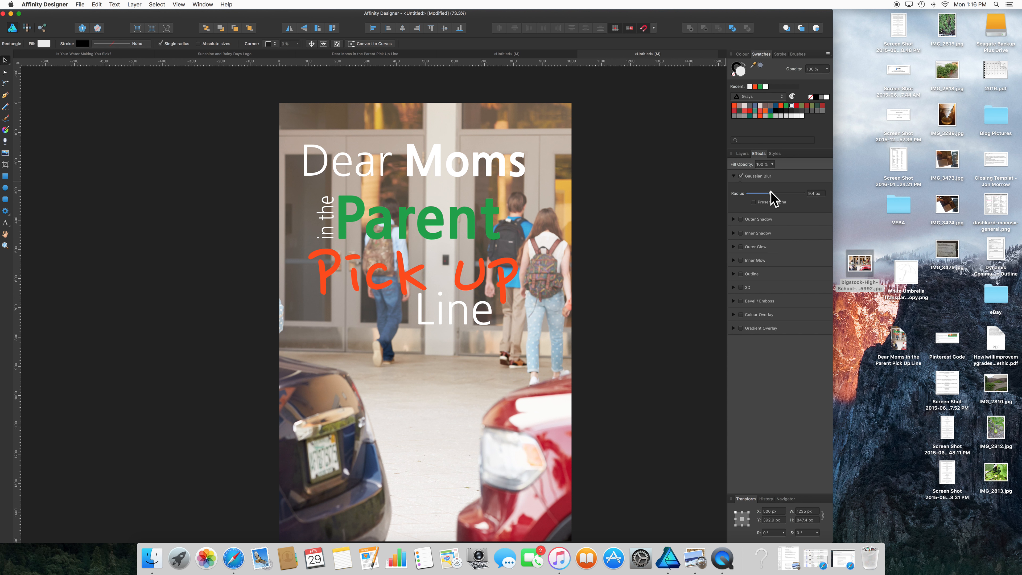
{"action": "left_click_drag", "start_coordinate": [772, 192], "coordinate": [771, 193]}
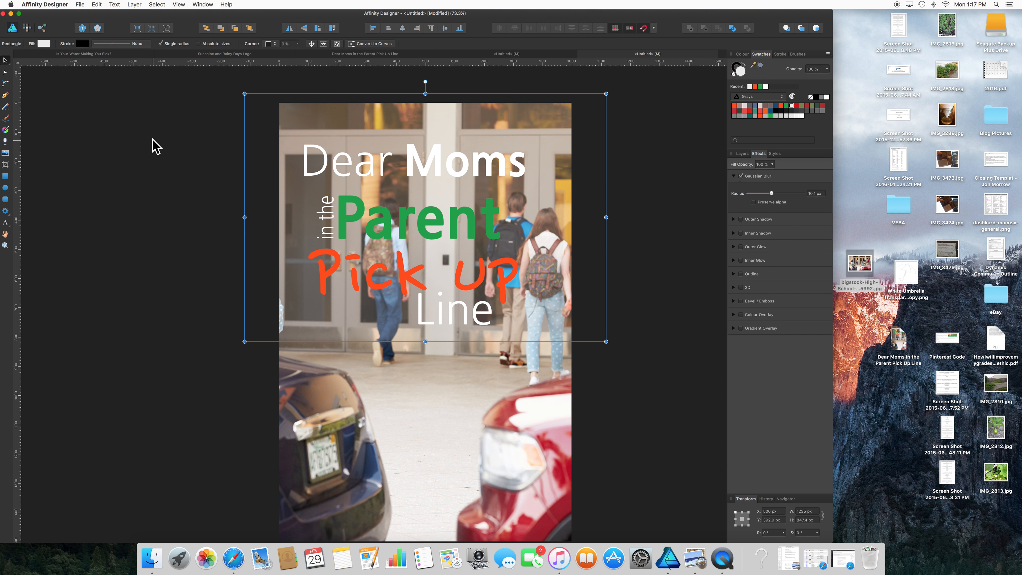
{"action": "left_click", "coordinate": [112, 181]}
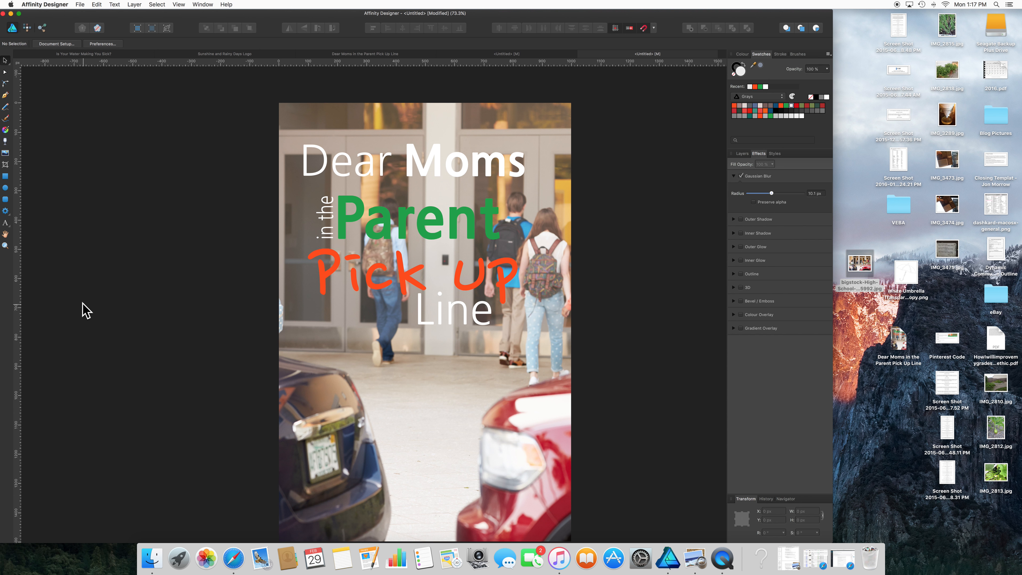
Add the text "sunshineandrainydays.com" in Courier at 36 pt near the bottom of the school photo.
{"action": "scroll", "coordinate": [87, 310], "scroll_direction": "down", "scroll_amount": 3}
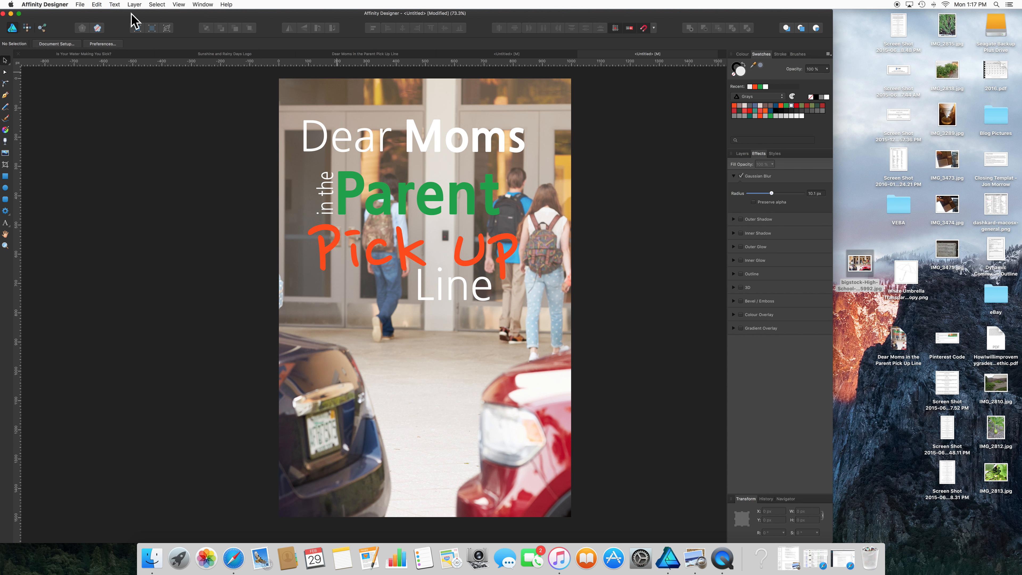
{"action": "left_click_drag", "start_coordinate": [56, 15], "coordinate": [78, 15]}
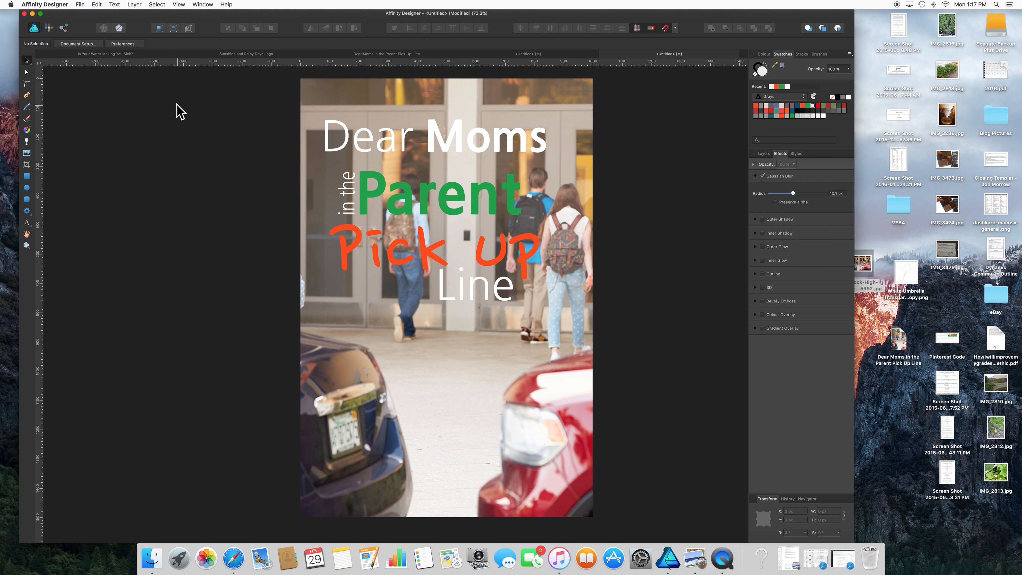
{"action": "left_click", "coordinate": [27, 222]}
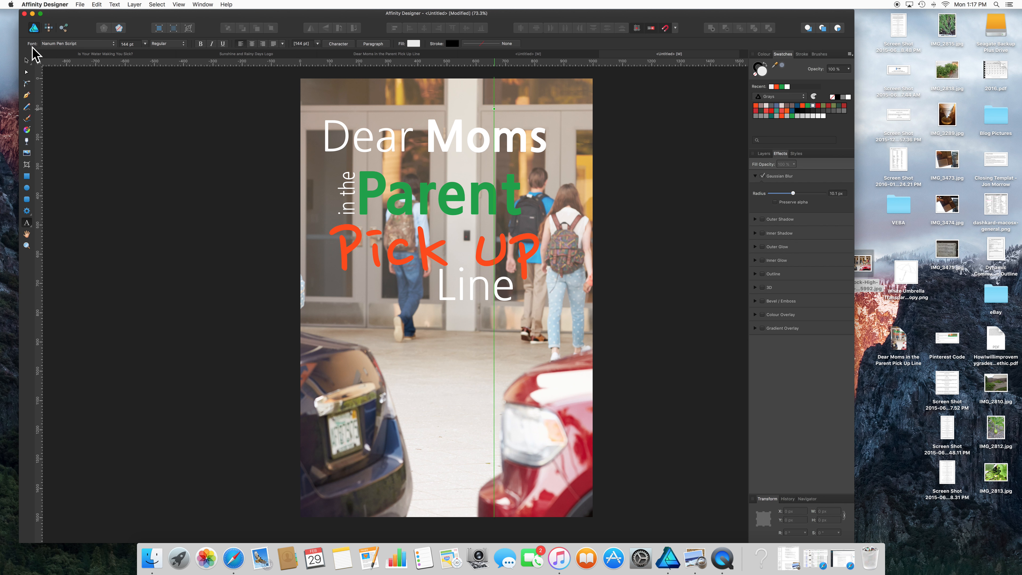
{"action": "left_click", "coordinate": [113, 44]}
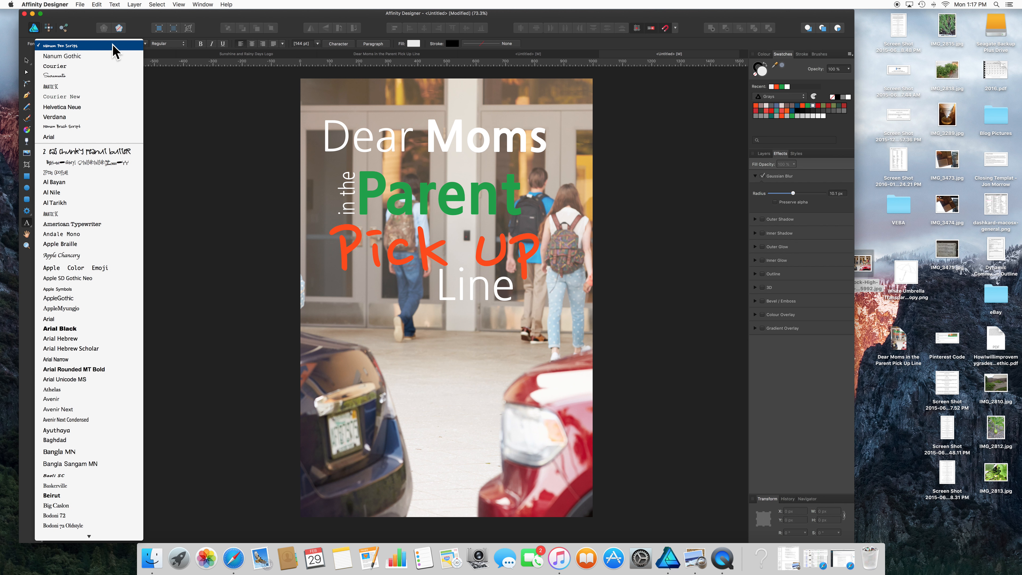
{"action": "left_click", "coordinate": [82, 67]}
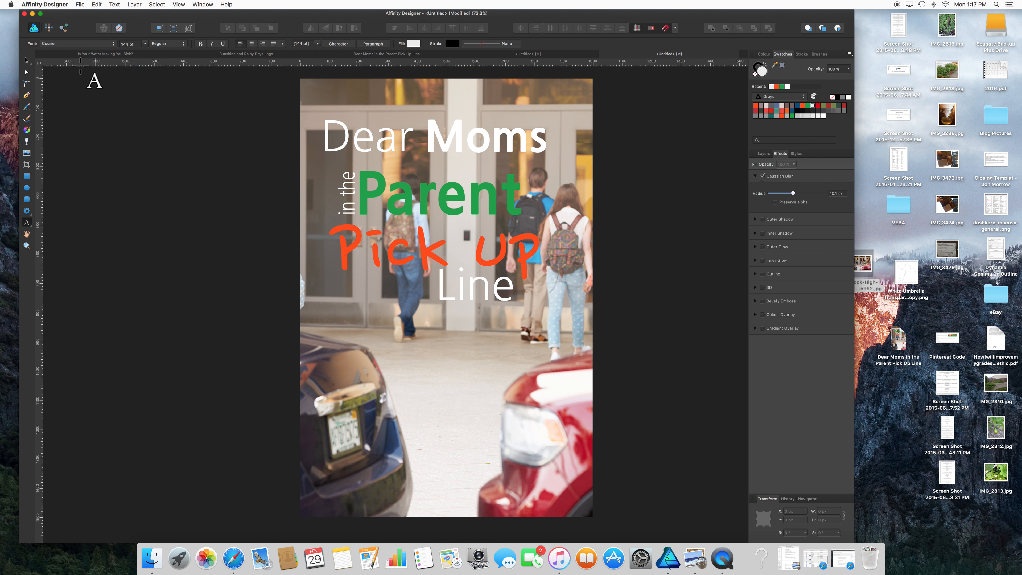
{"action": "left_click", "coordinate": [145, 43]}
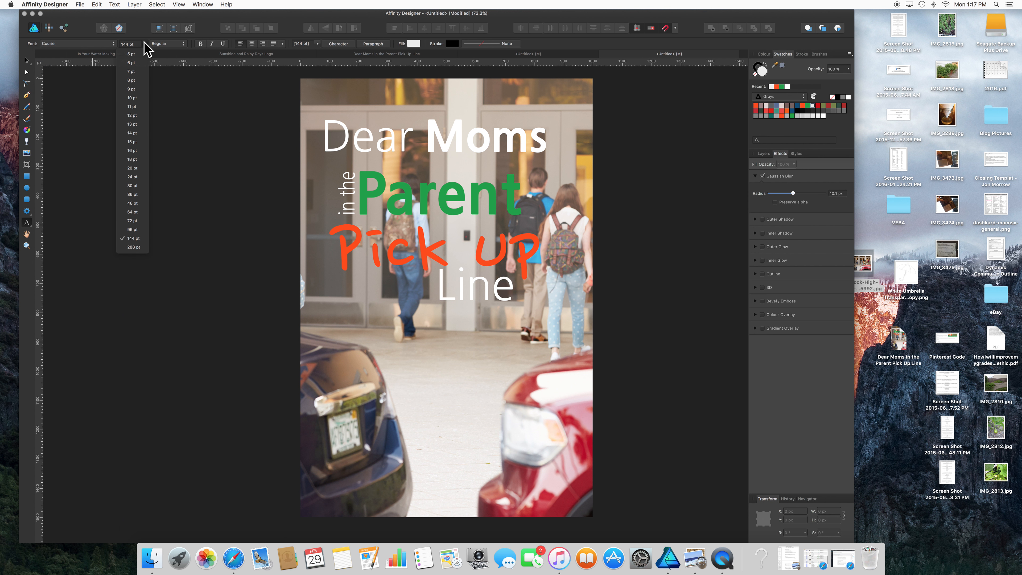
{"action": "left_click", "coordinate": [132, 195]}
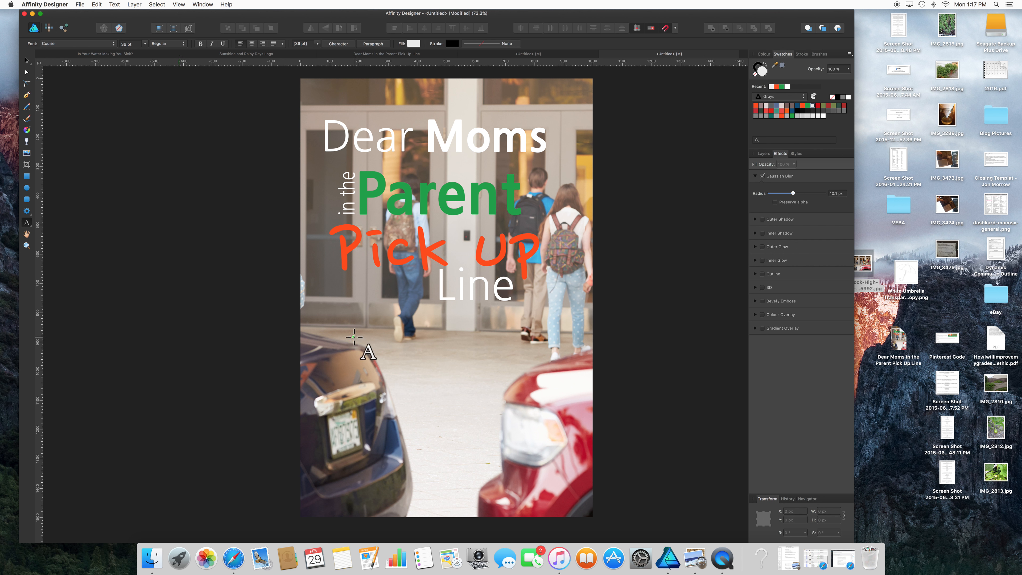
{"action": "left_click", "coordinate": [342, 500]}
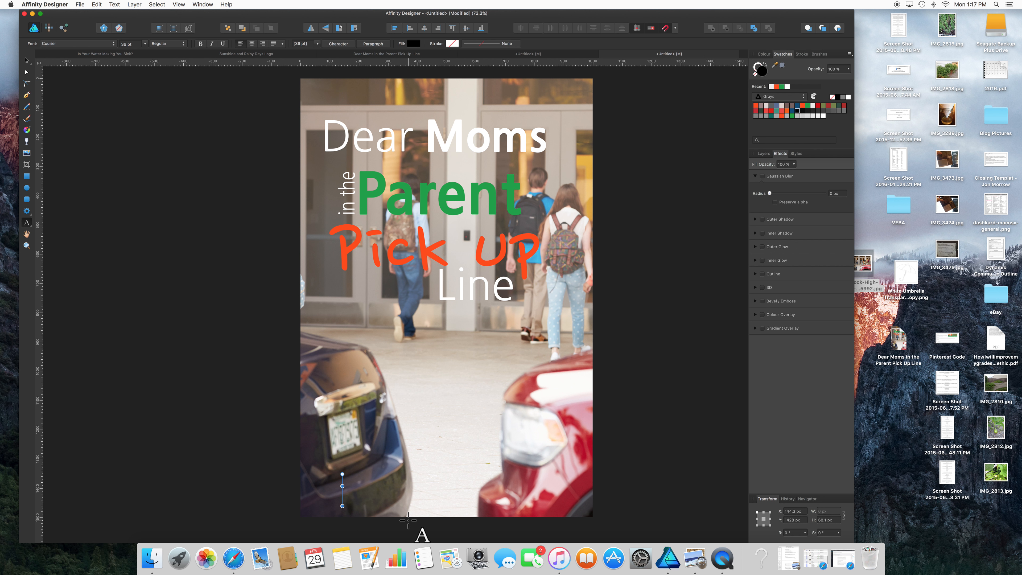
{"action": "type", "text": "sunshin"}
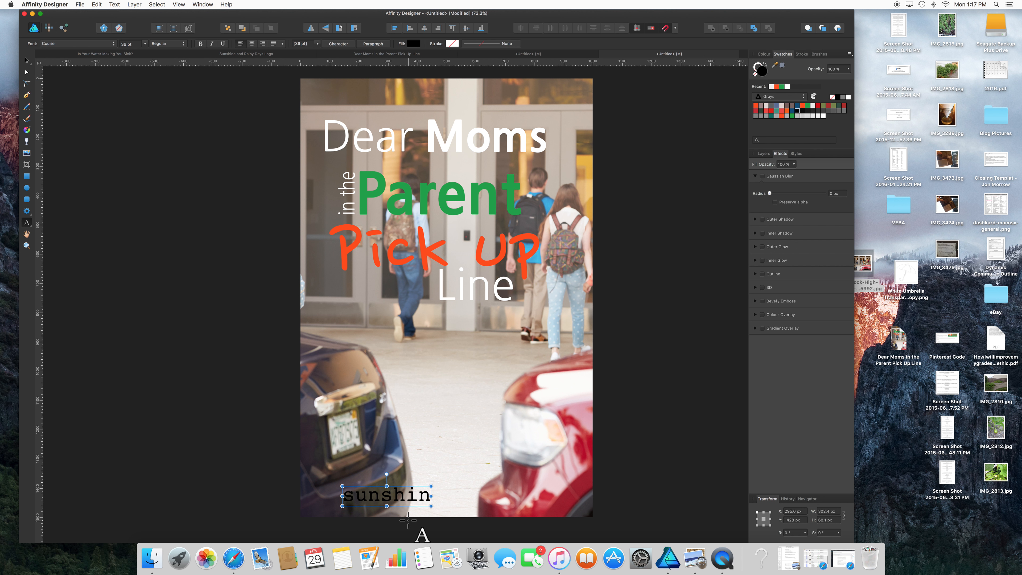
{"action": "type", "text": "eandrainy"}
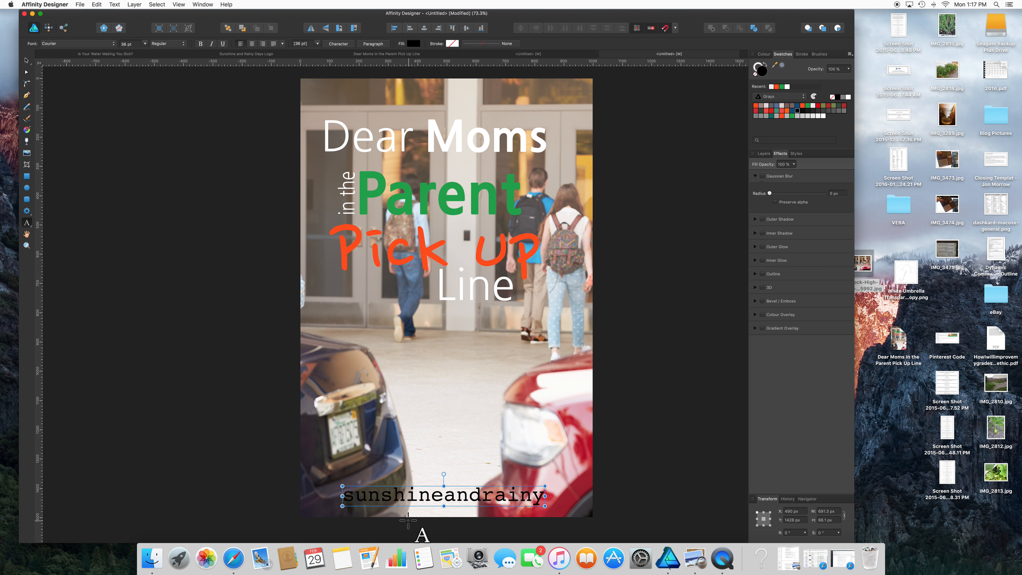
{"action": "type", "text": "days.com"}
{"action": "scroll", "coordinate": [408, 520], "scroll_direction": "right", "scroll_amount": 2}
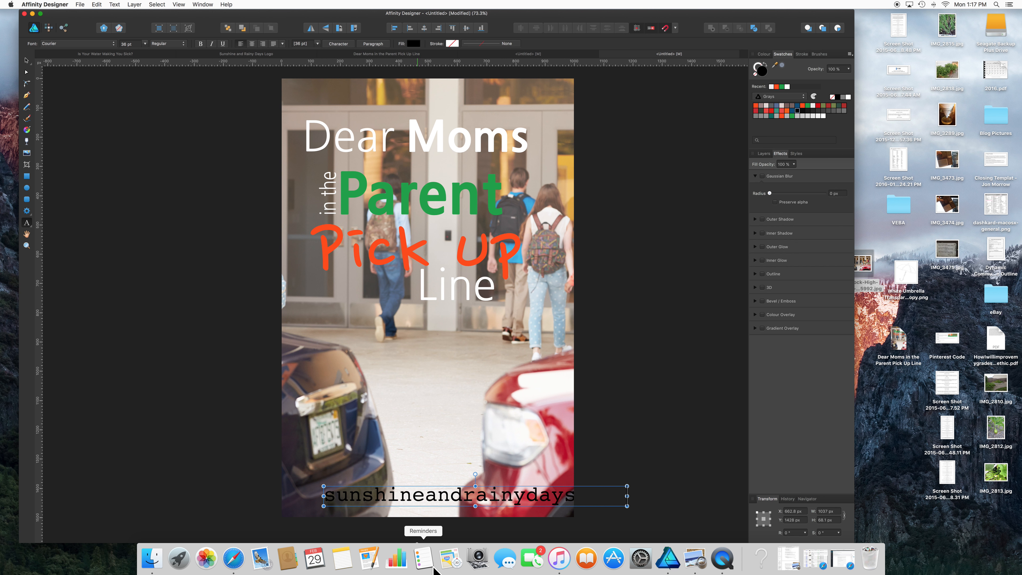
Make the whole web address white and set its font size to 24 pt.
{"action": "double_click", "coordinate": [472, 499]}
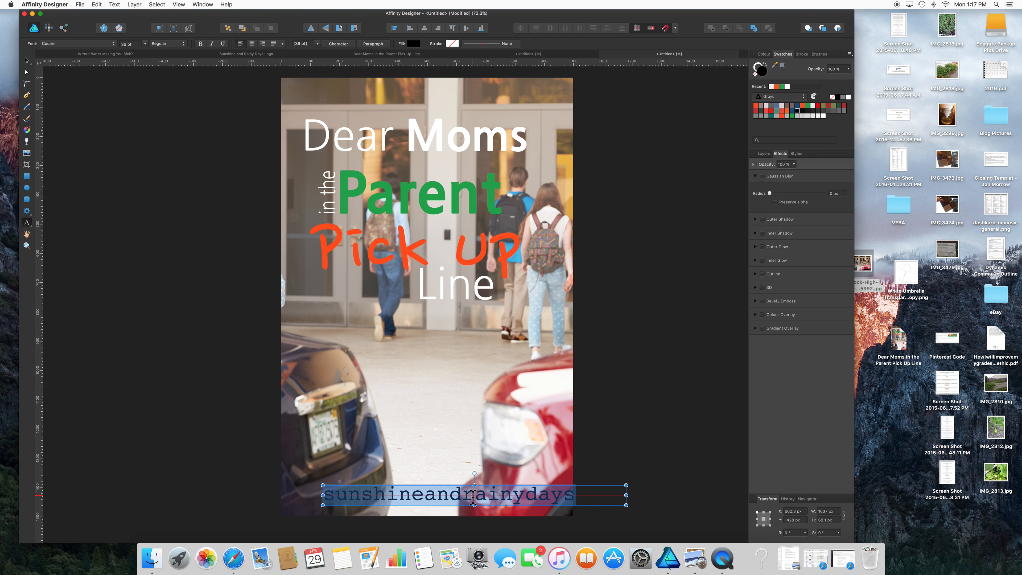
{"action": "scroll", "coordinate": [473, 497], "scroll_direction": "left", "scroll_amount": 1}
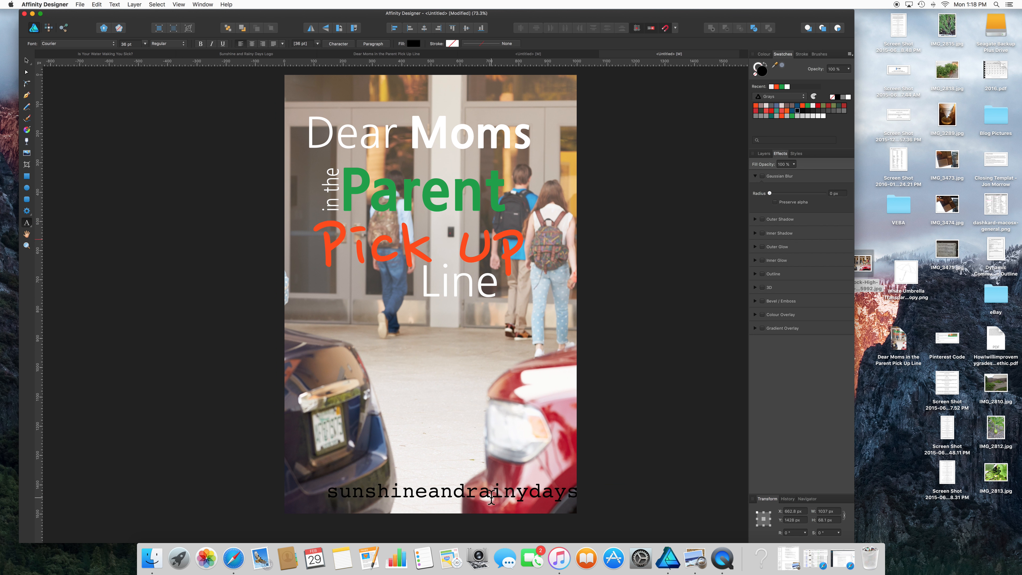
{"action": "left_click", "coordinate": [847, 98]}
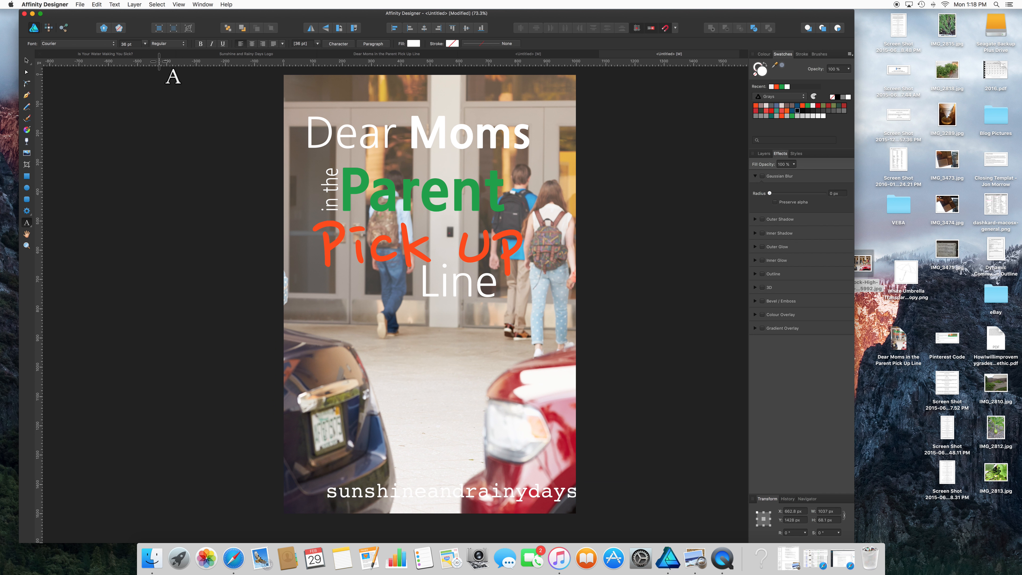
{"action": "left_click", "coordinate": [145, 43]}
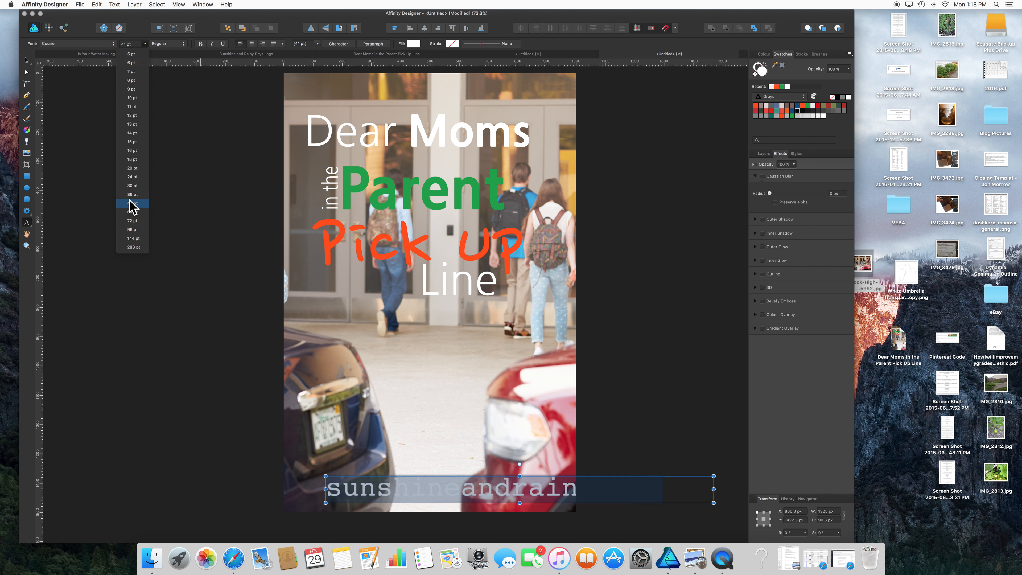
{"action": "left_click", "coordinate": [131, 177]}
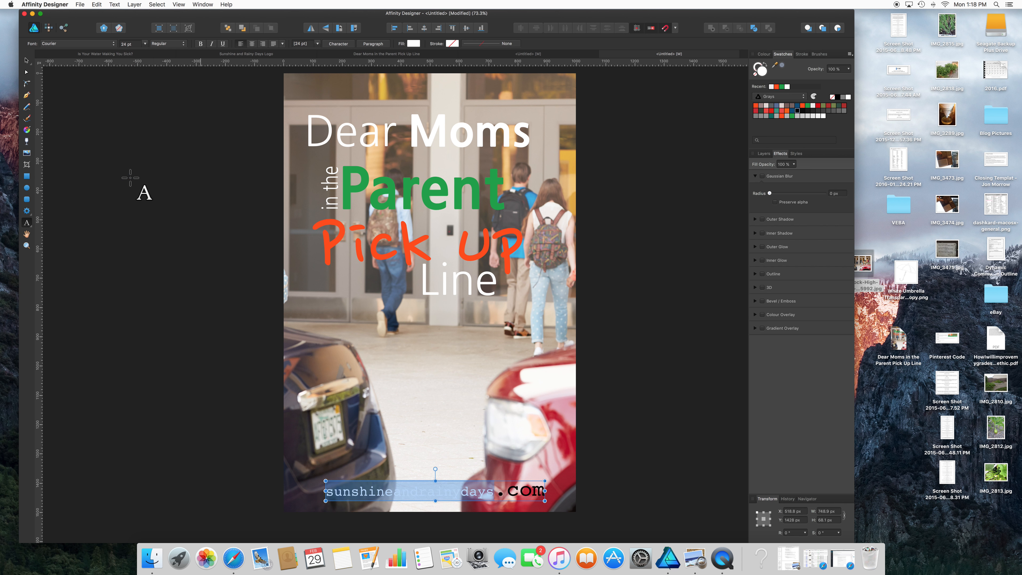
{"action": "triple_click", "coordinate": [521, 491]}
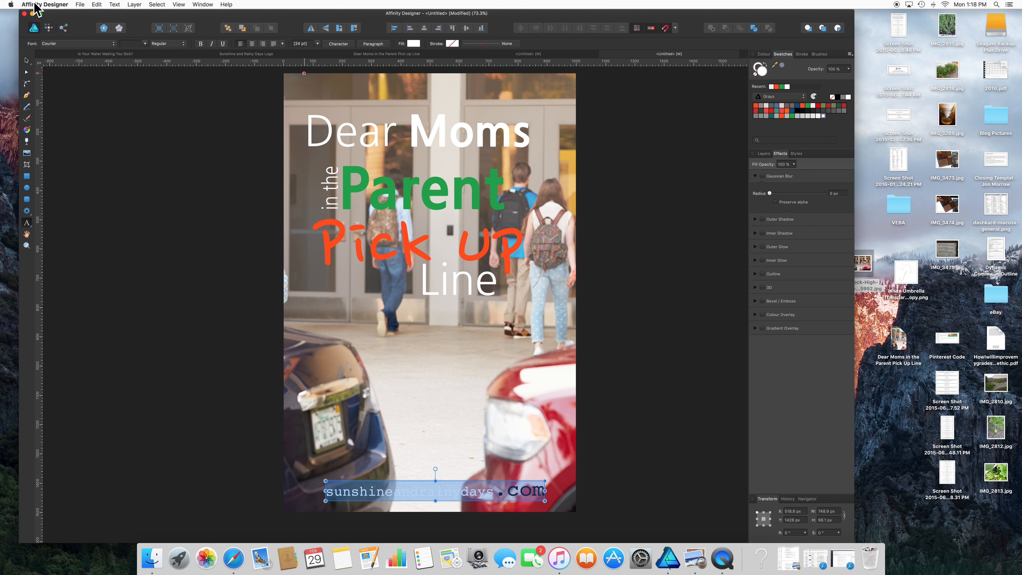
{"action": "left_click", "coordinate": [146, 43]}
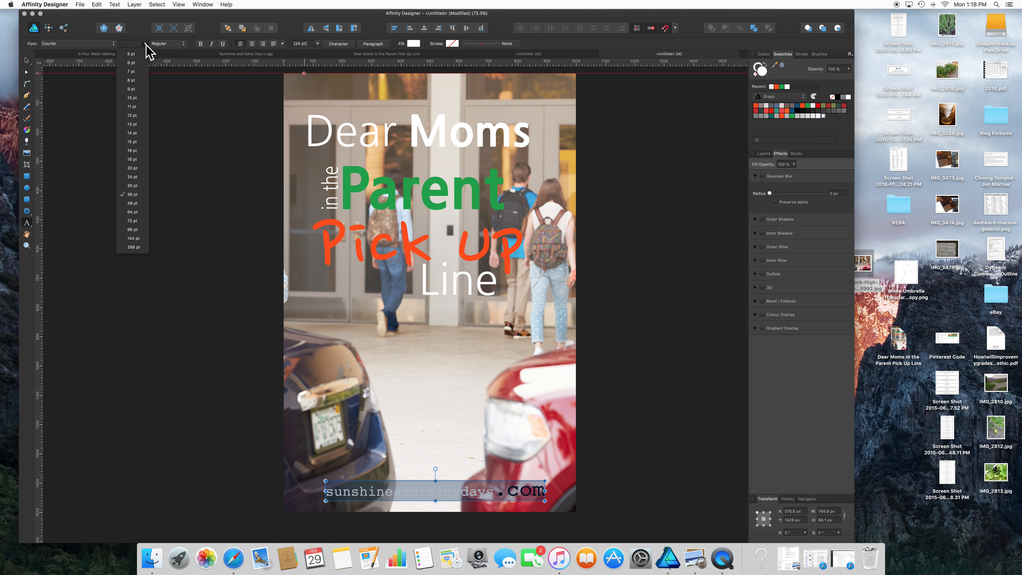
{"action": "left_click", "coordinate": [132, 177]}
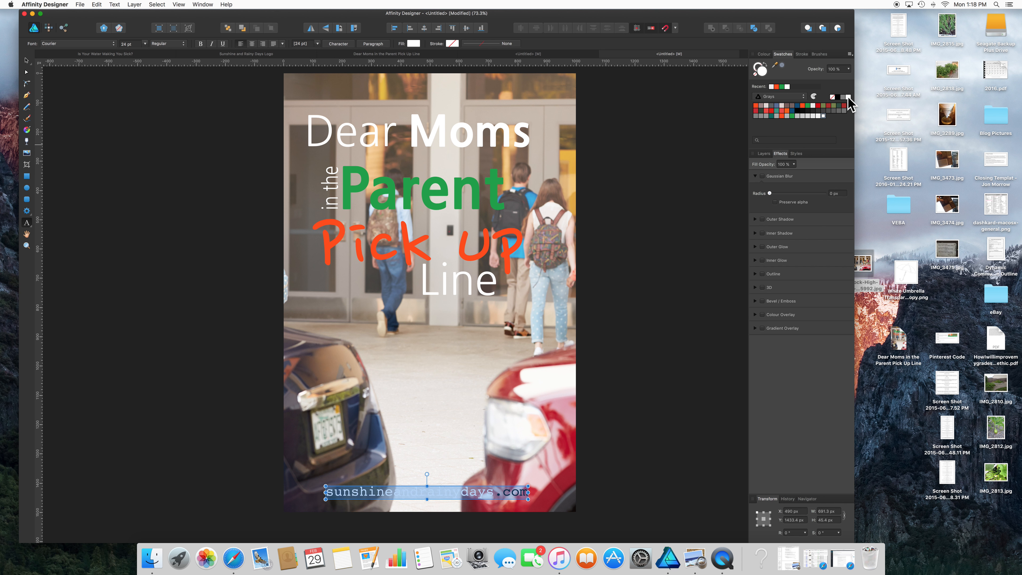
Move the web address close to the photo's bottom edge, centred under the word "Parent" at Y about 1460 px.
{"action": "left_click", "coordinate": [27, 61]}
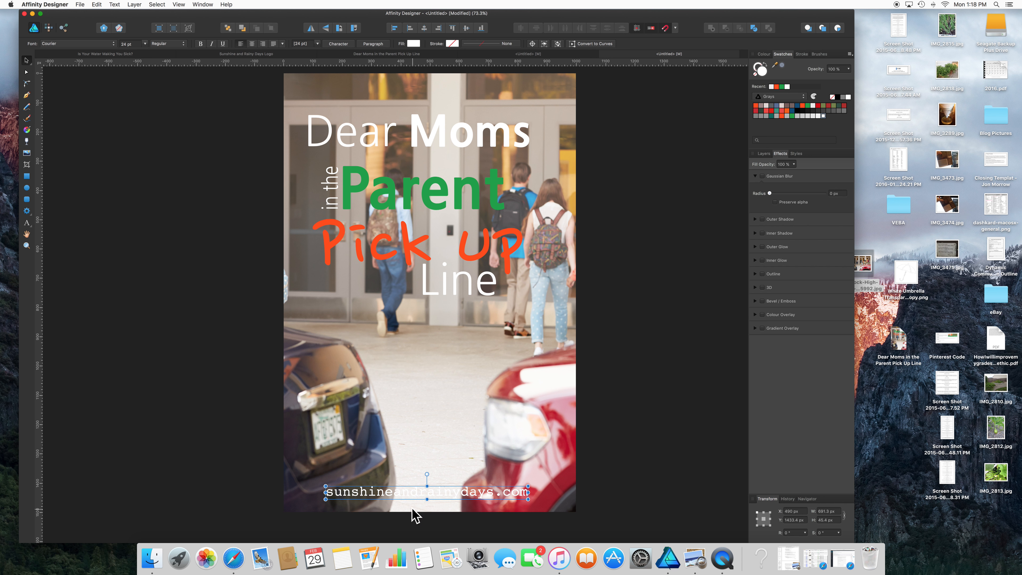
{"action": "left_click_drag", "start_coordinate": [433, 491], "coordinate": [432, 499]}
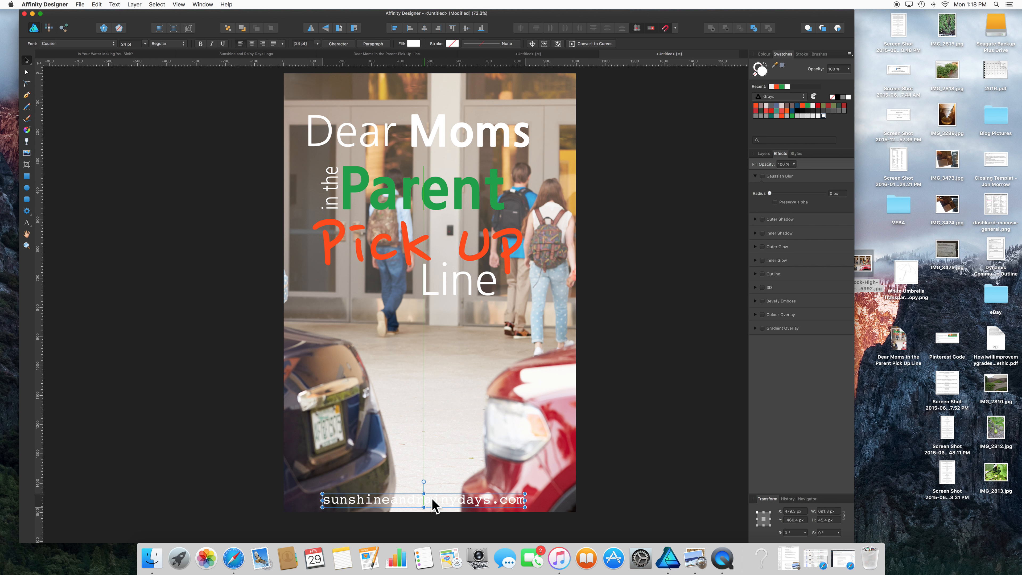
{"action": "left_click", "coordinate": [547, 458]}
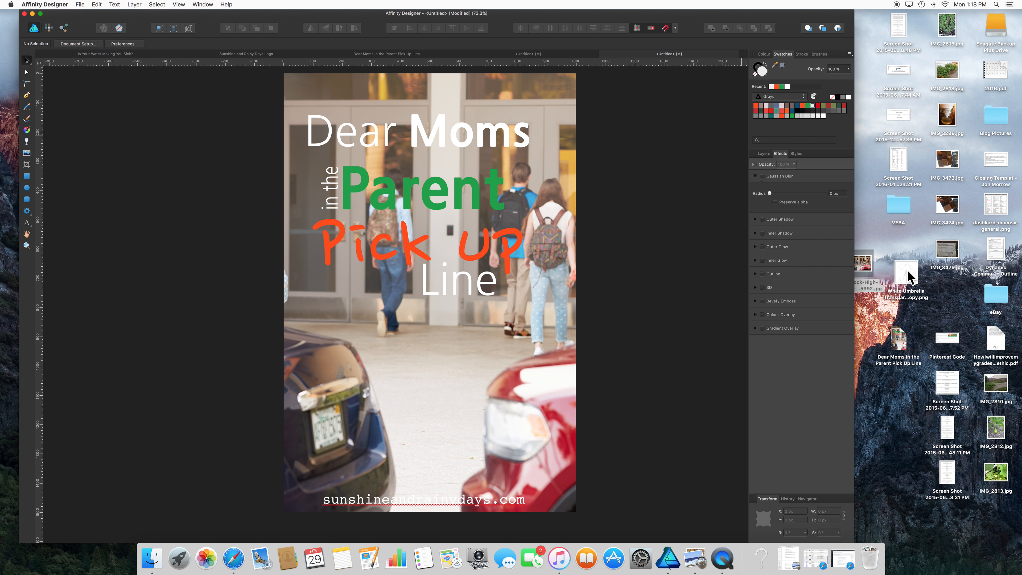
Place the White Umbrella transparent PNG from the desktop over the red car and scale it proportionally to 125 px wide.
{"action": "left_click_drag", "start_coordinate": [910, 275], "coordinate": [550, 482]}
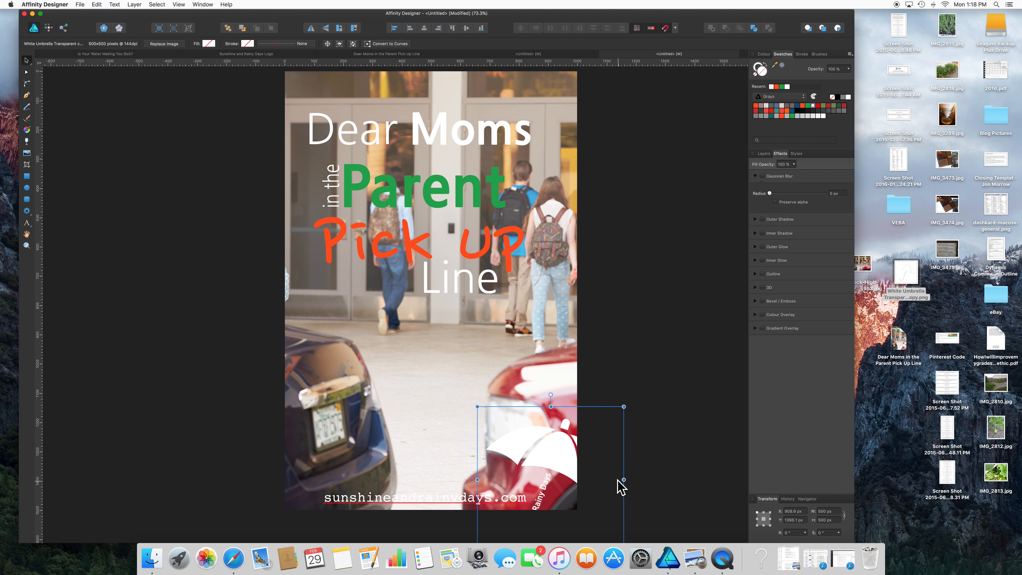
{"action": "scroll", "coordinate": [556, 464], "scroll_direction": "left", "scroll_amount": 1}
{"action": "scroll", "coordinate": [559, 471], "scroll_direction": "right", "scroll_amount": 1}
{"action": "left_click", "coordinate": [823, 511]}
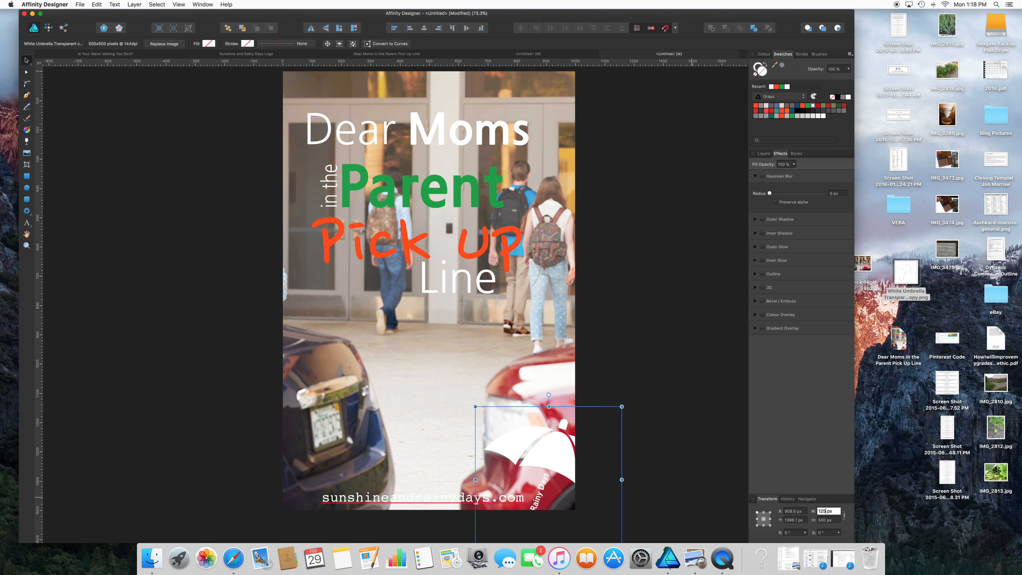
{"action": "key", "text": "Return"}
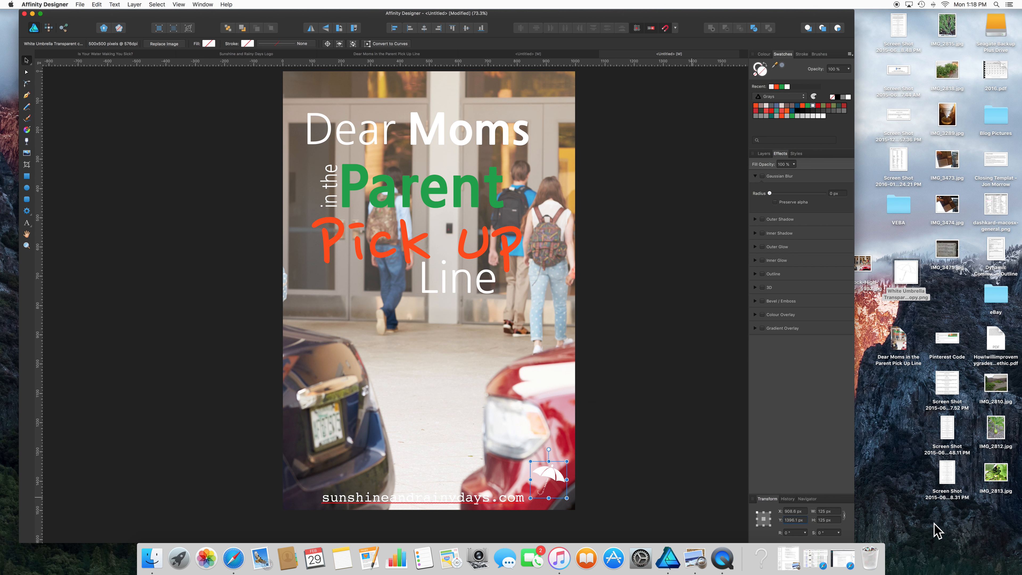
Move the umbrella logo into the photo's lower-right corner beside the web address, at about X 918, Y 1418 px, and deselect it.
{"action": "left_click_drag", "start_coordinate": [546, 479], "coordinate": [551, 484]}
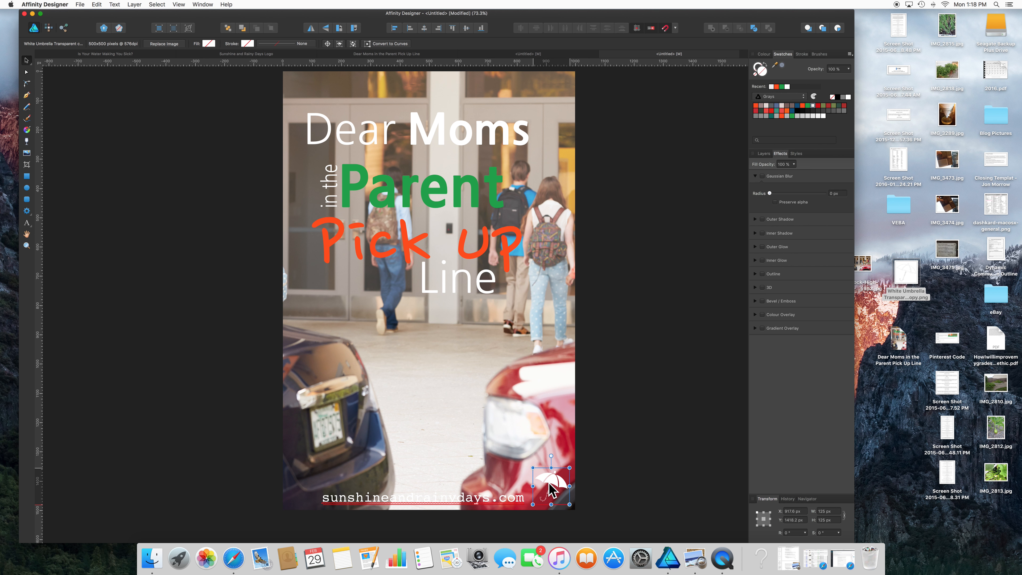
{"action": "left_click", "coordinate": [616, 484]}
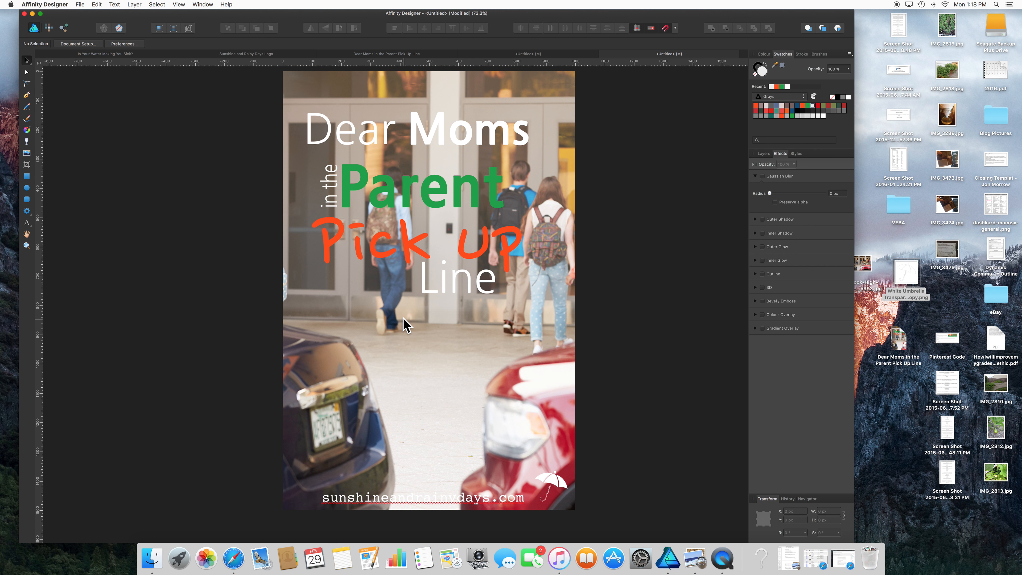
{"action": "scroll", "coordinate": [403, 325], "scroll_direction": "left", "scroll_amount": 3}
{"action": "scroll", "coordinate": [403, 326], "scroll_direction": "up", "scroll_amount": 1}
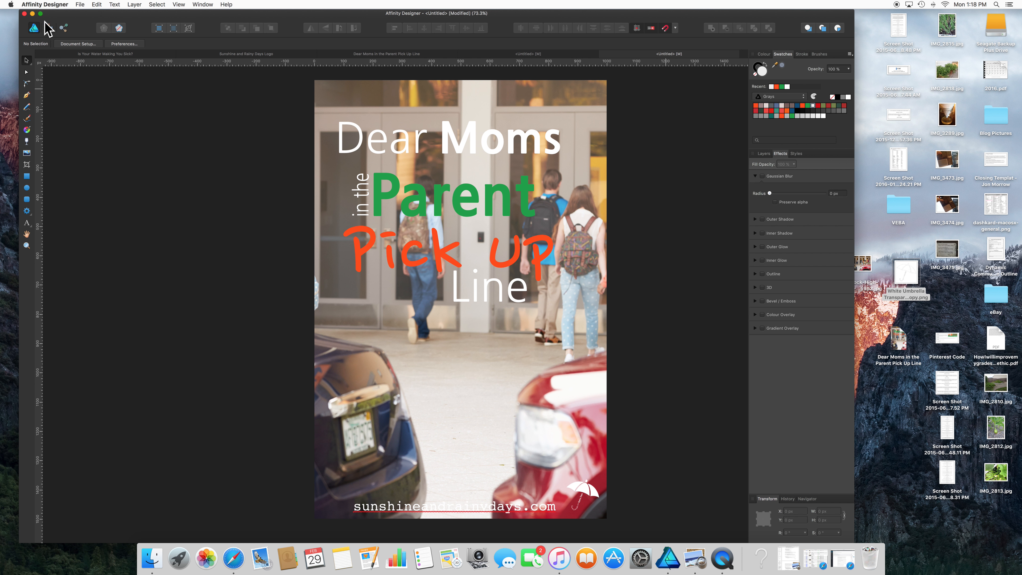
Save the document to the Desktop under the name "Dear Parents in the Parent Pick Up Line".
{"action": "left_click", "coordinate": [80, 5]}
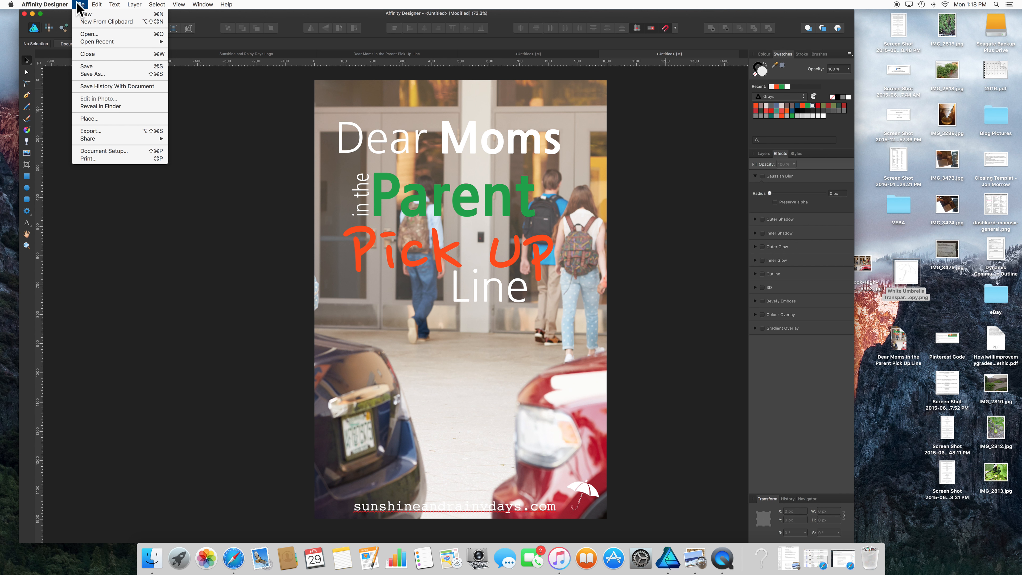
{"action": "left_click", "coordinate": [93, 73]}
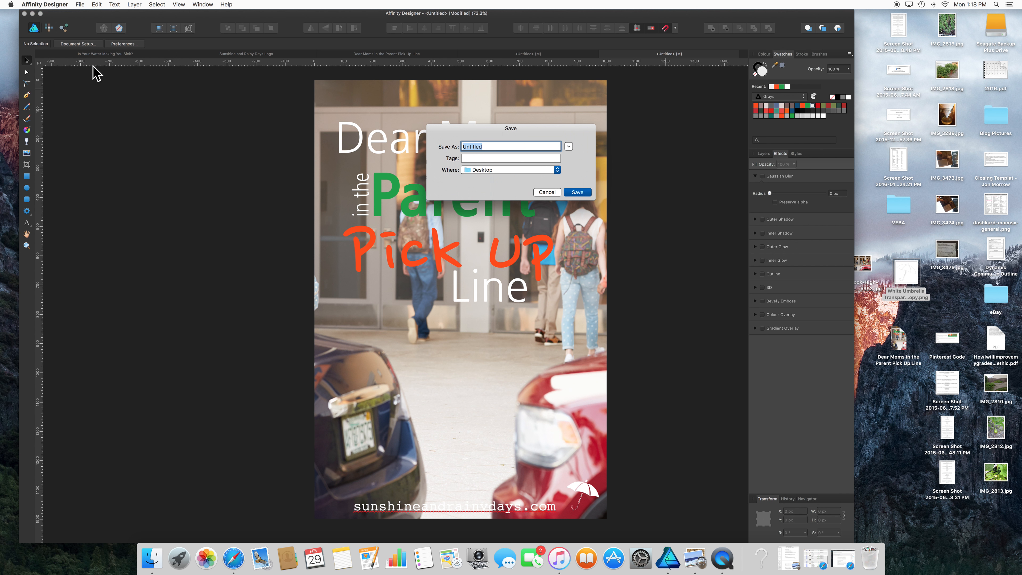
{"action": "type", "text": "D"}
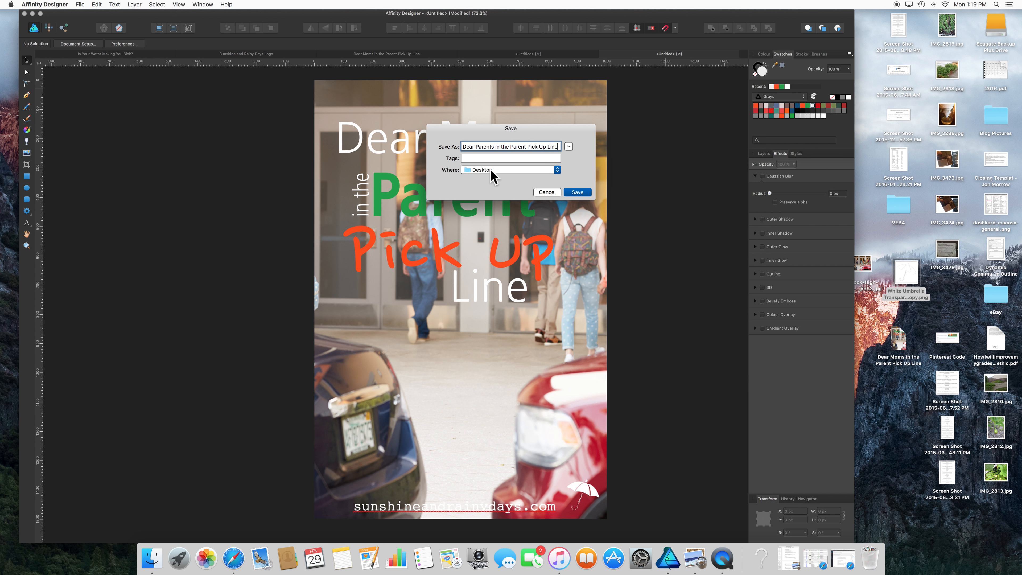
{"action": "left_click", "coordinate": [577, 192]}
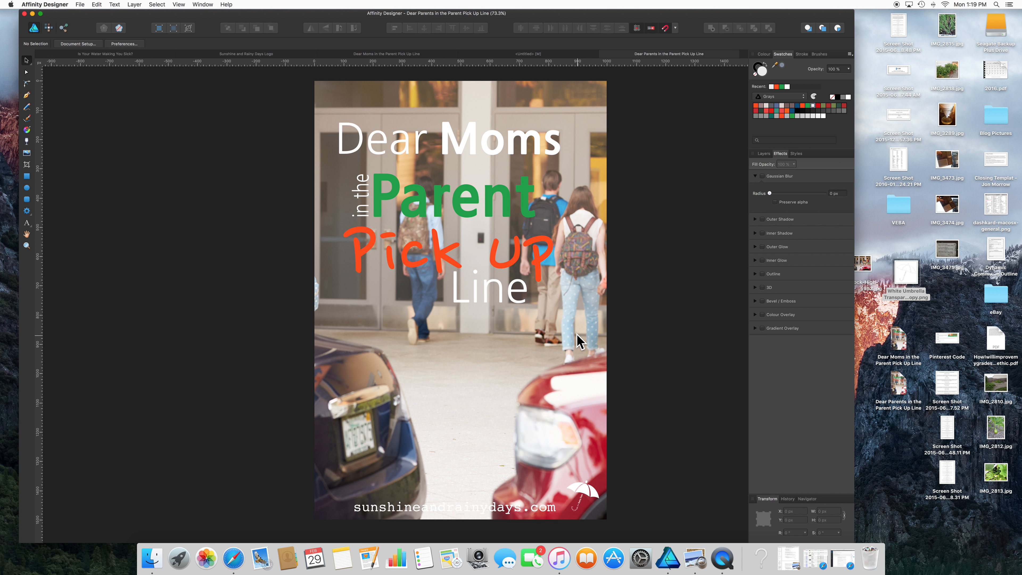
Export the graphic to the Desktop as a JPEG with the high quality preset, named "Dear Parents in the Parent Pick Up Line".
{"action": "scroll", "coordinate": [577, 333], "scroll_direction": "down", "scroll_amount": 1}
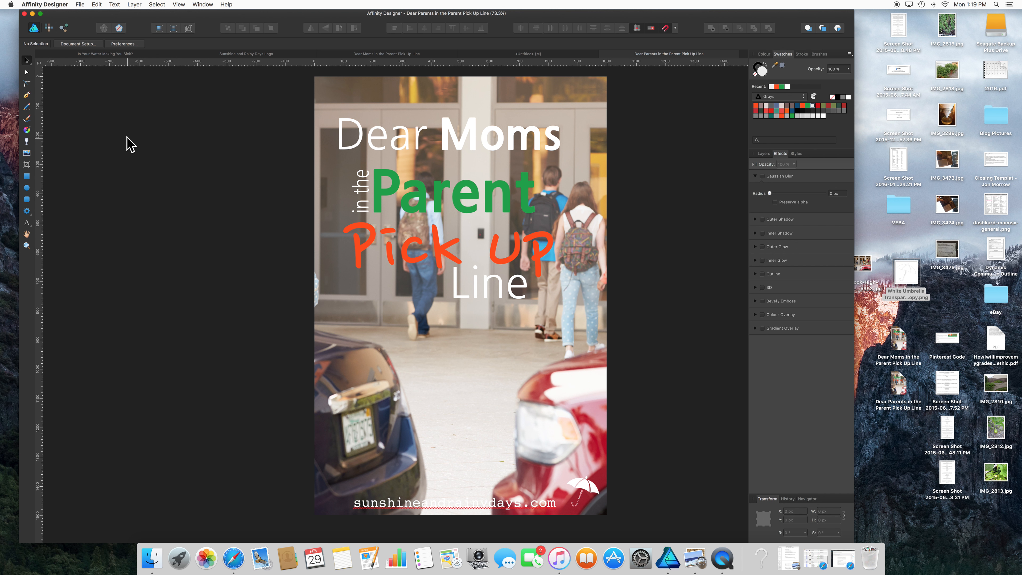
{"action": "left_click", "coordinate": [80, 5]}
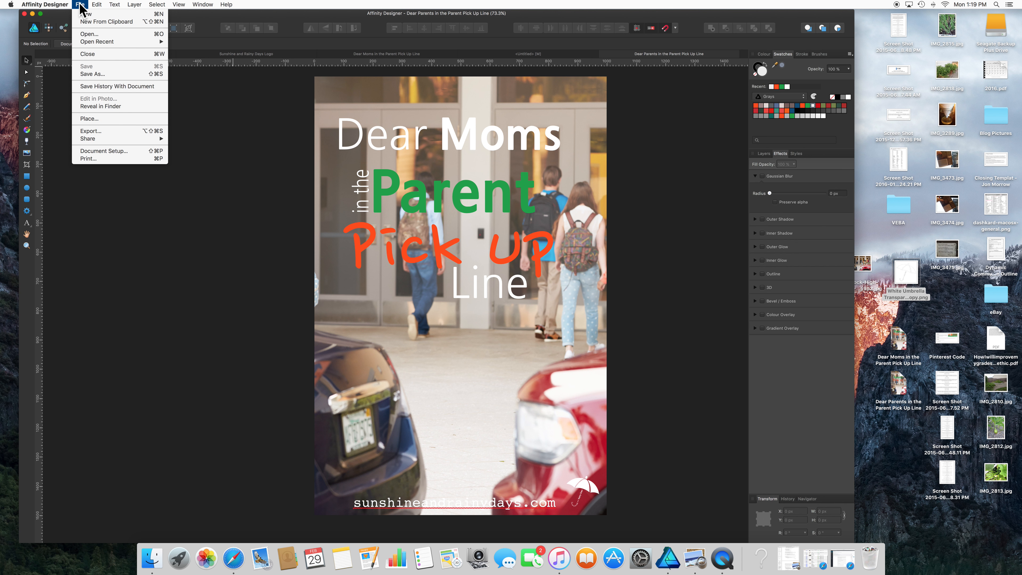
{"action": "left_click", "coordinate": [96, 131]}
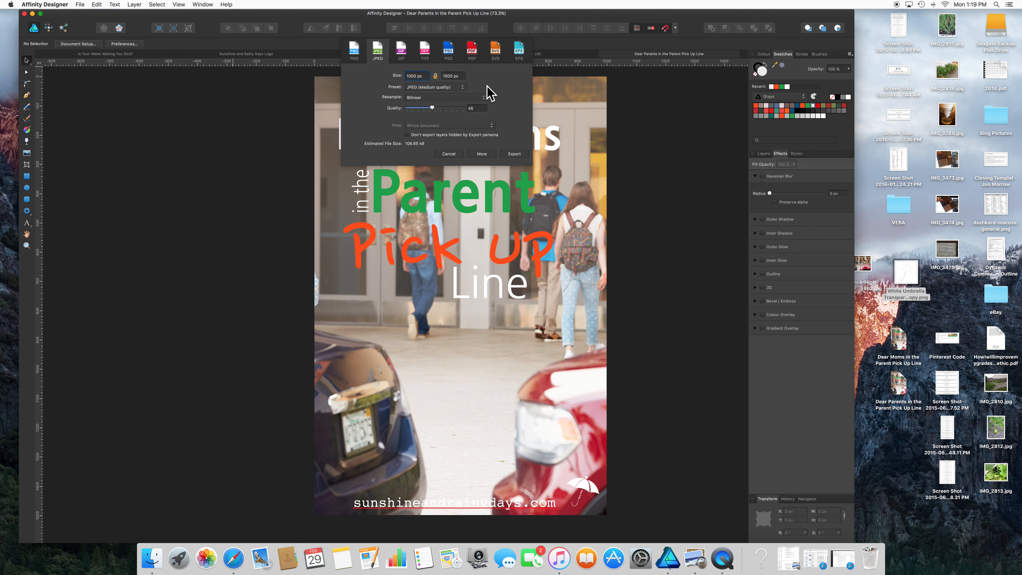
{"action": "left_click", "coordinate": [462, 87]}
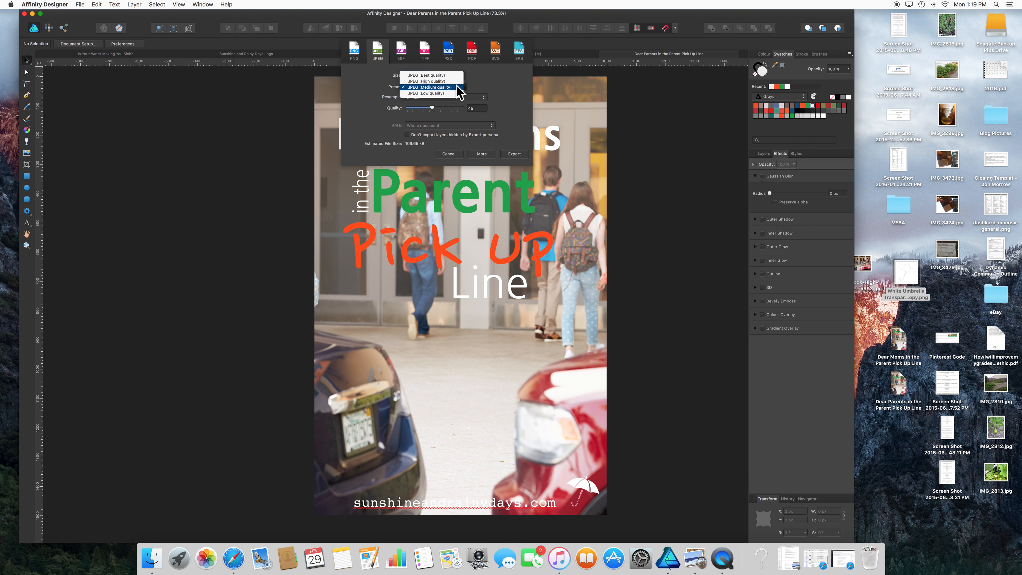
{"action": "left_click", "coordinate": [443, 81]}
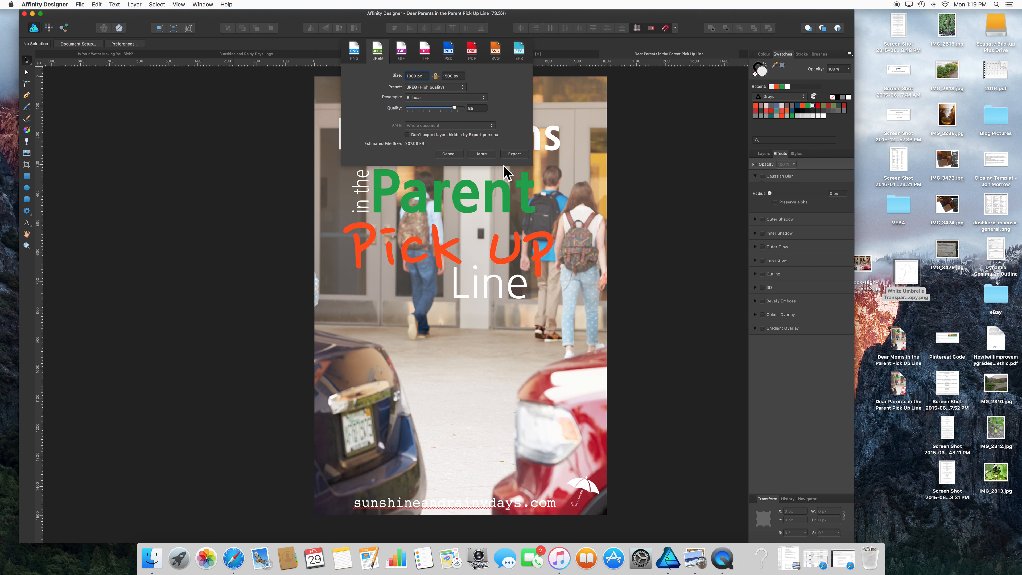
{"action": "left_click", "coordinate": [515, 155]}
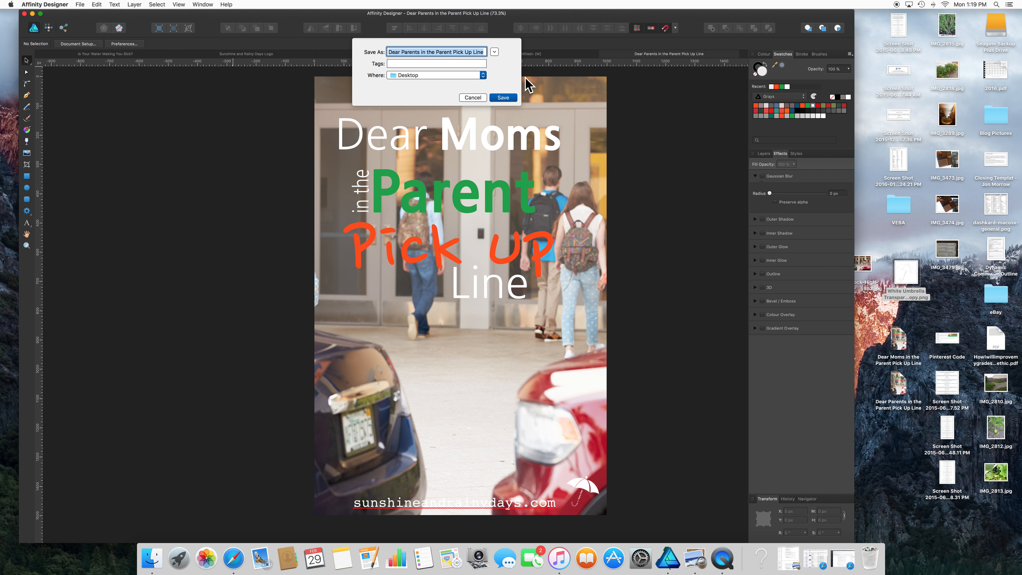
{"action": "left_click", "coordinate": [503, 98]}
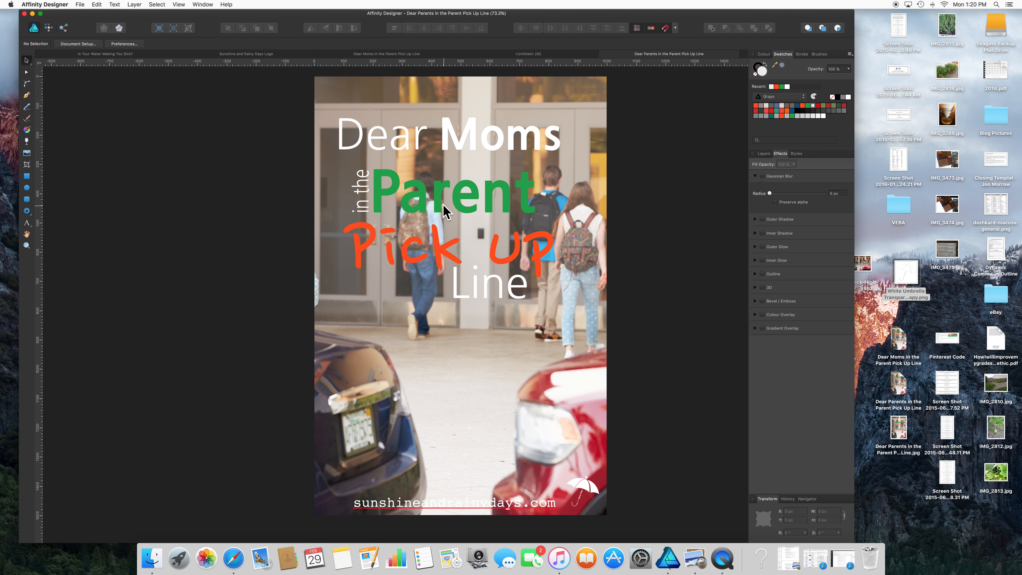
{"action": "left_click", "coordinate": [80, 4]}
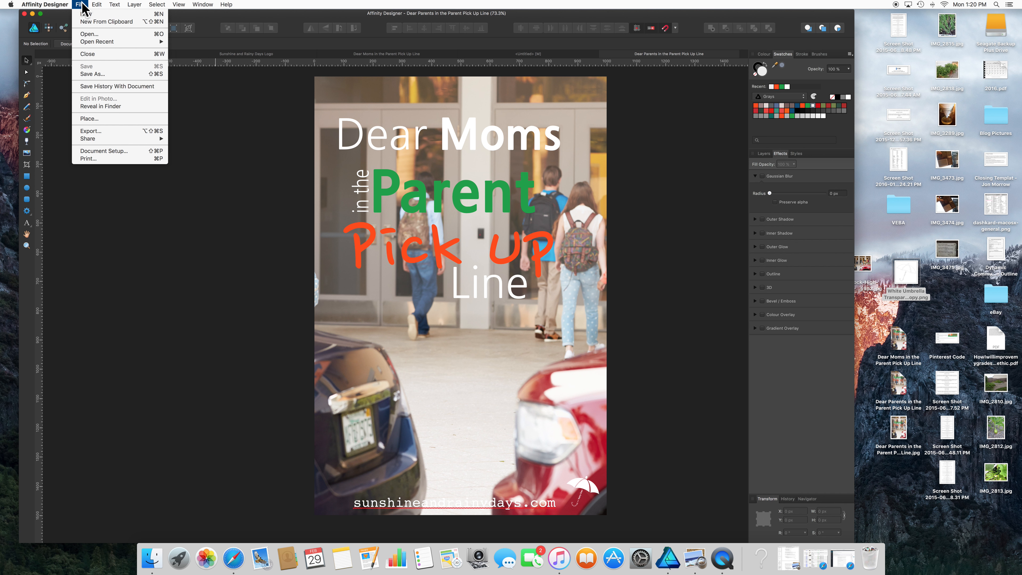
{"action": "mouse_move", "coordinate": [50, 5]}
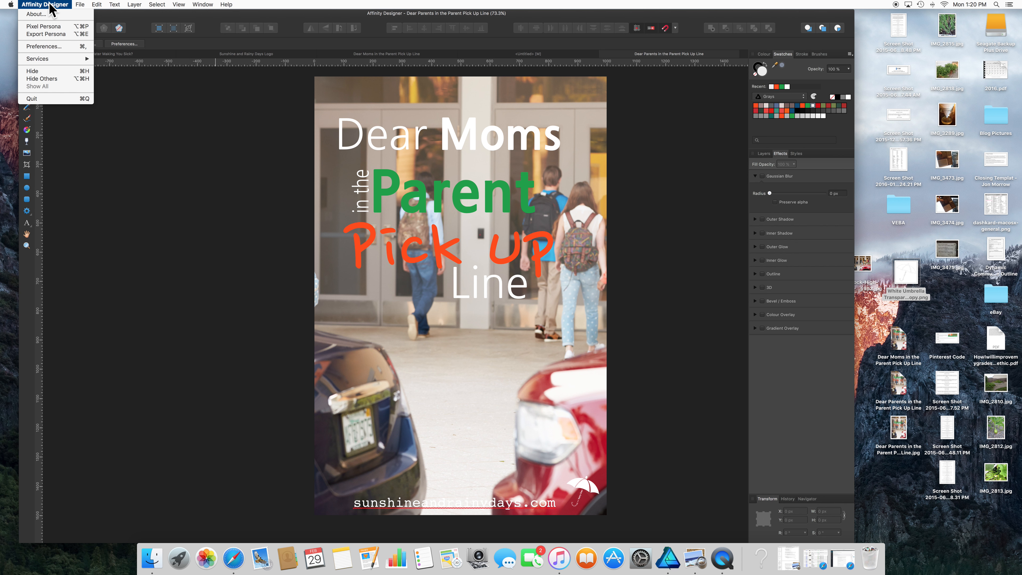
{"action": "left_click", "coordinate": [12, 66]}
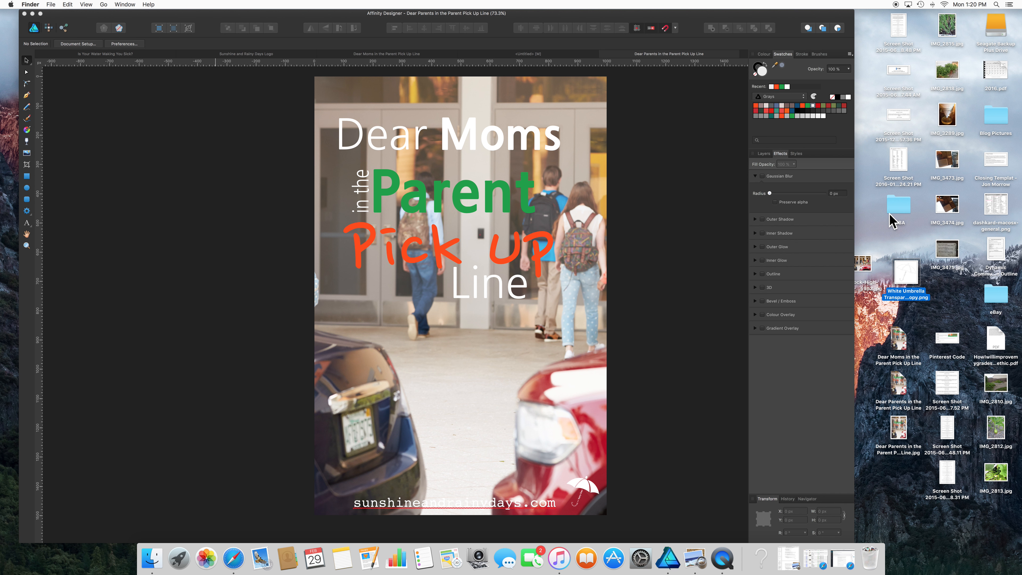
{"action": "left_click", "coordinate": [724, 560]}
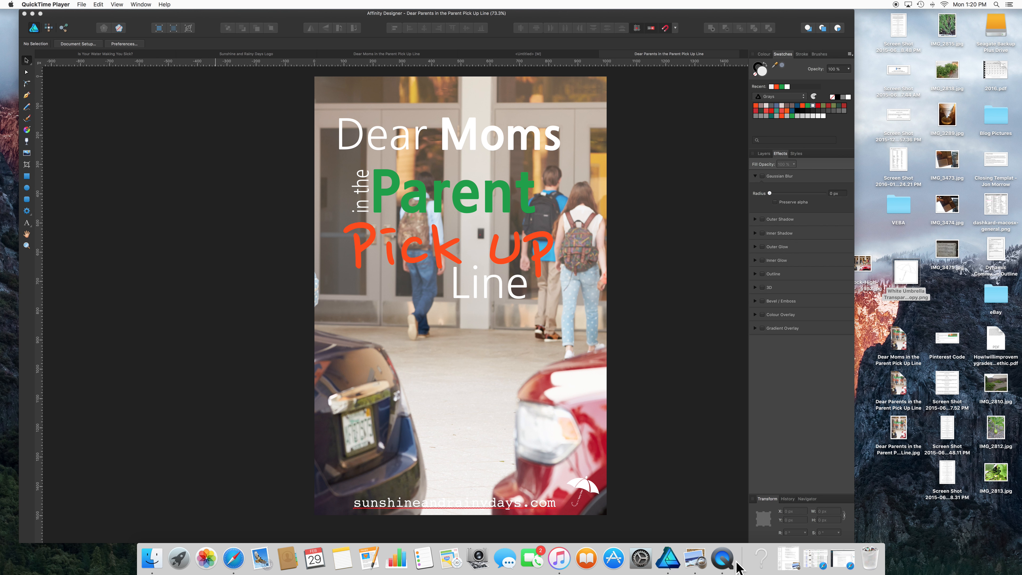
{"action": "left_click", "coordinate": [35, 7]}
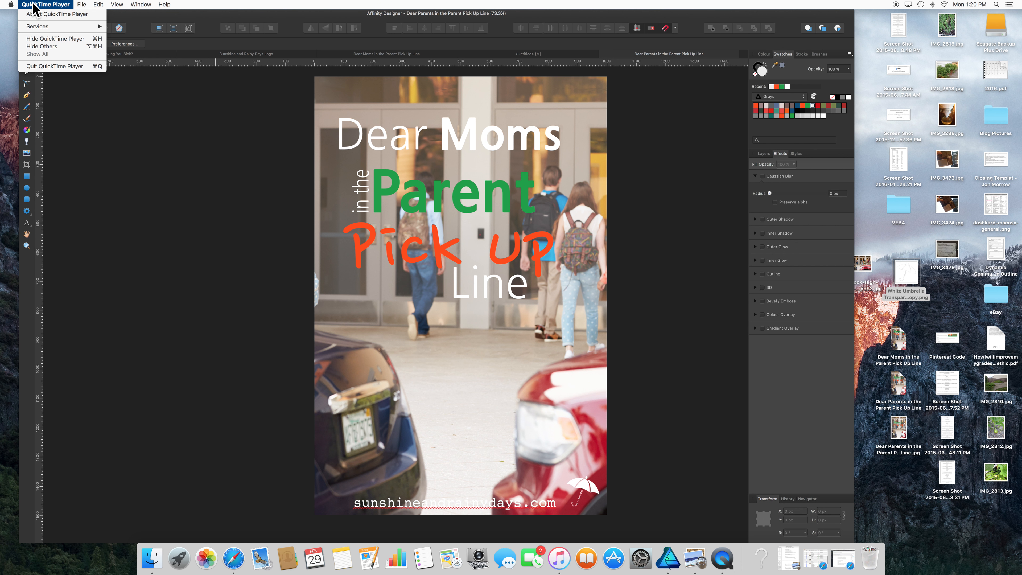
{"action": "left_click", "coordinate": [43, 70]}
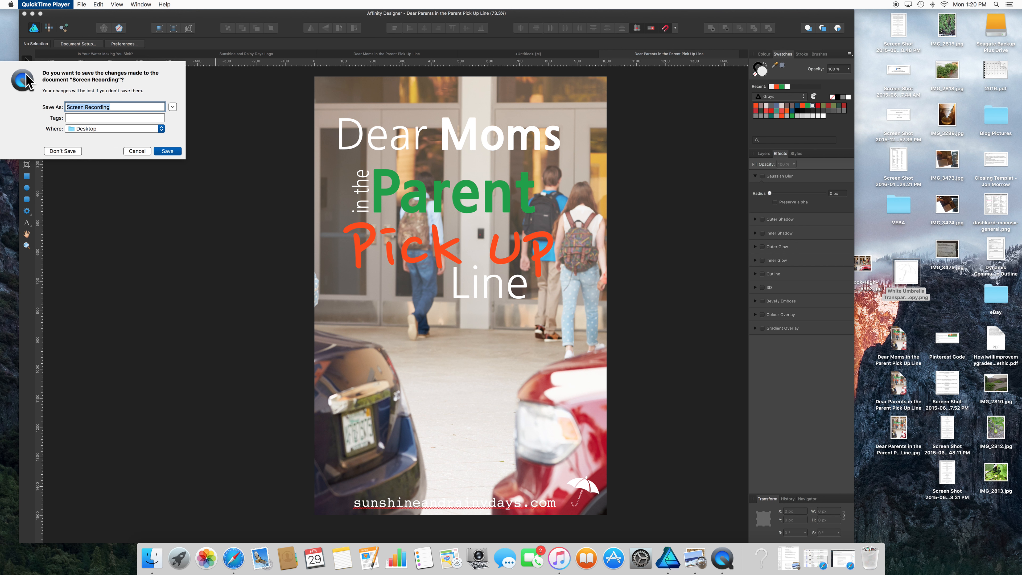